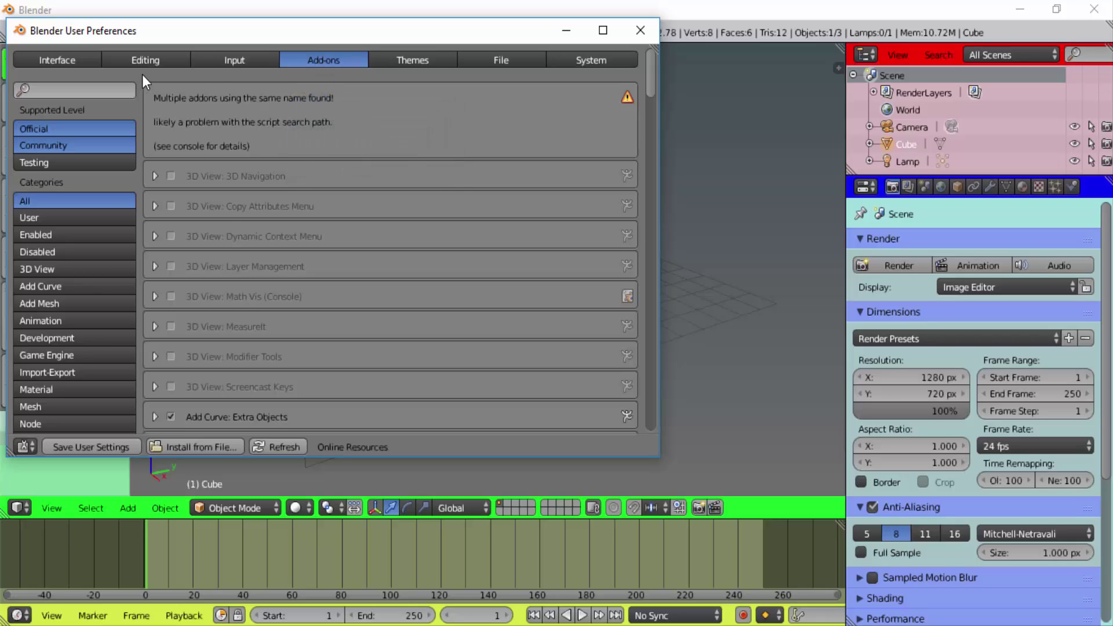
Search the add-ons for "curve" and close the user preferences
click(44, 90)
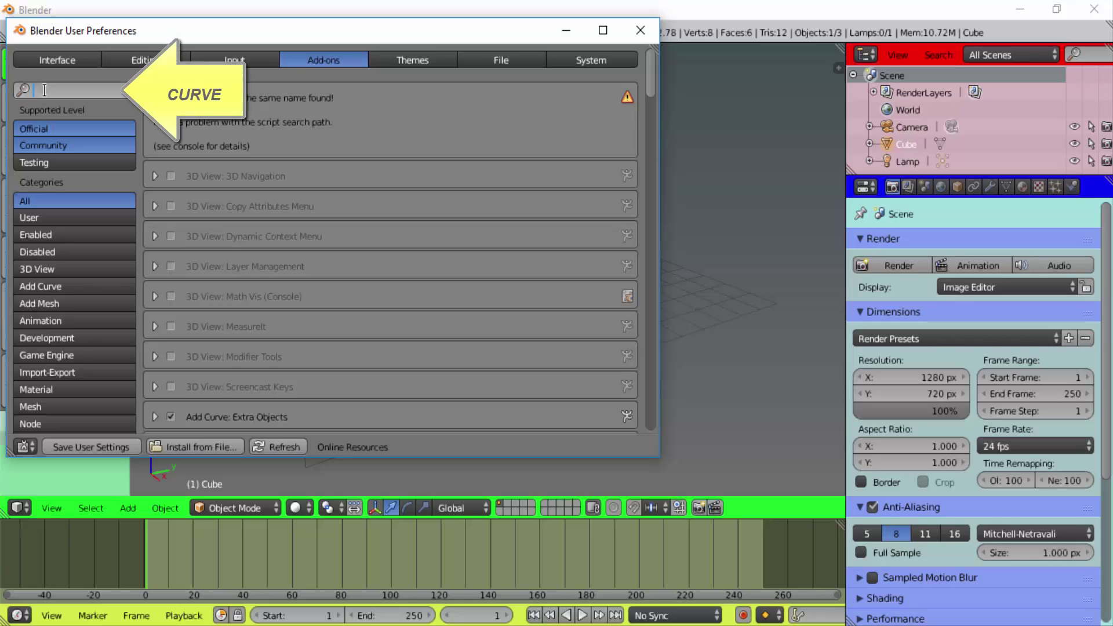
text(curve)
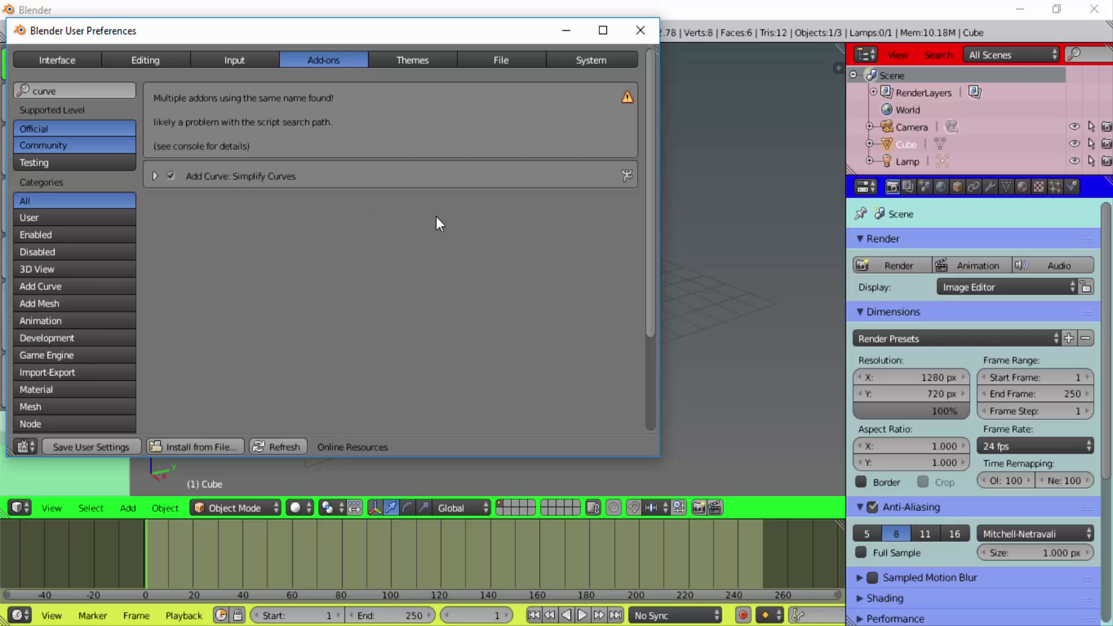
click(641, 31)
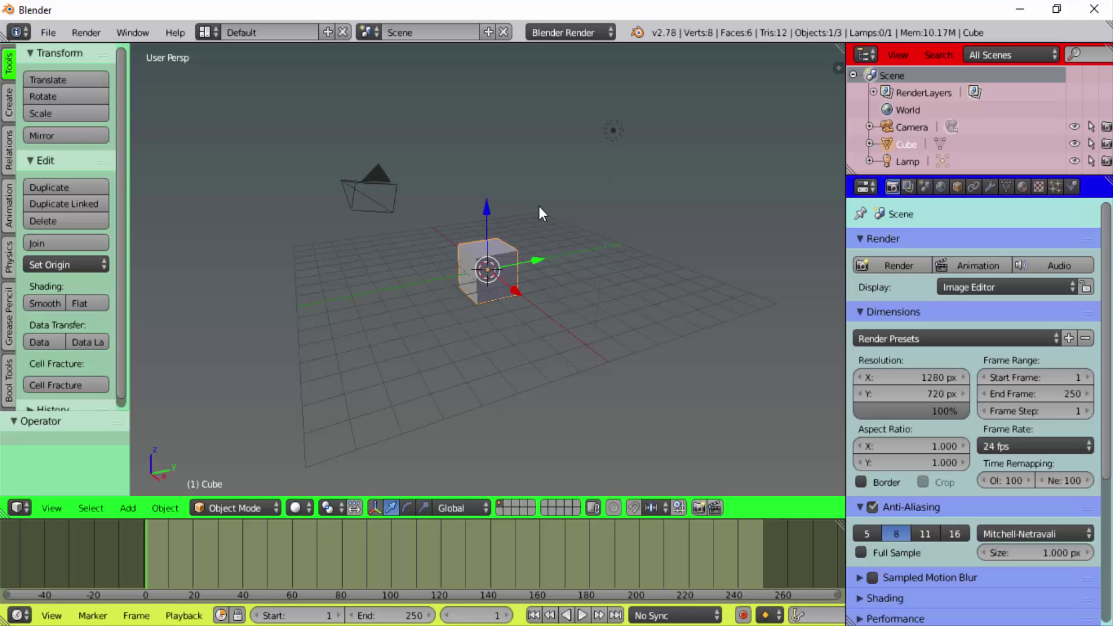
Delete the default cube and add a UV sphere mesh in its place
key(x)
click(572, 191)
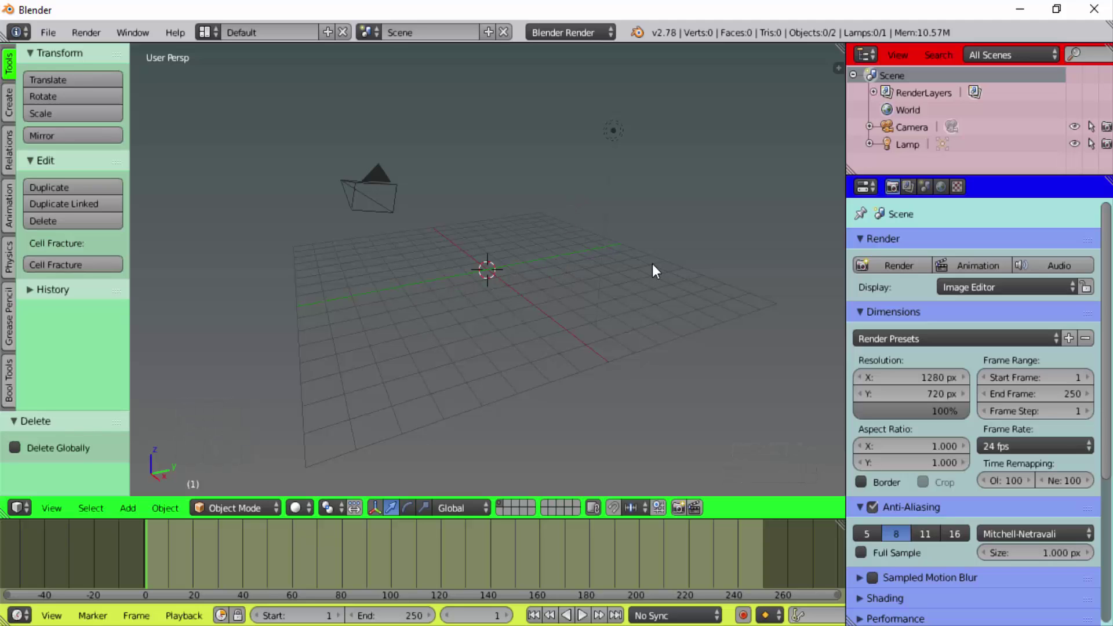
key(shift+a)
mouse_move(629, 245)
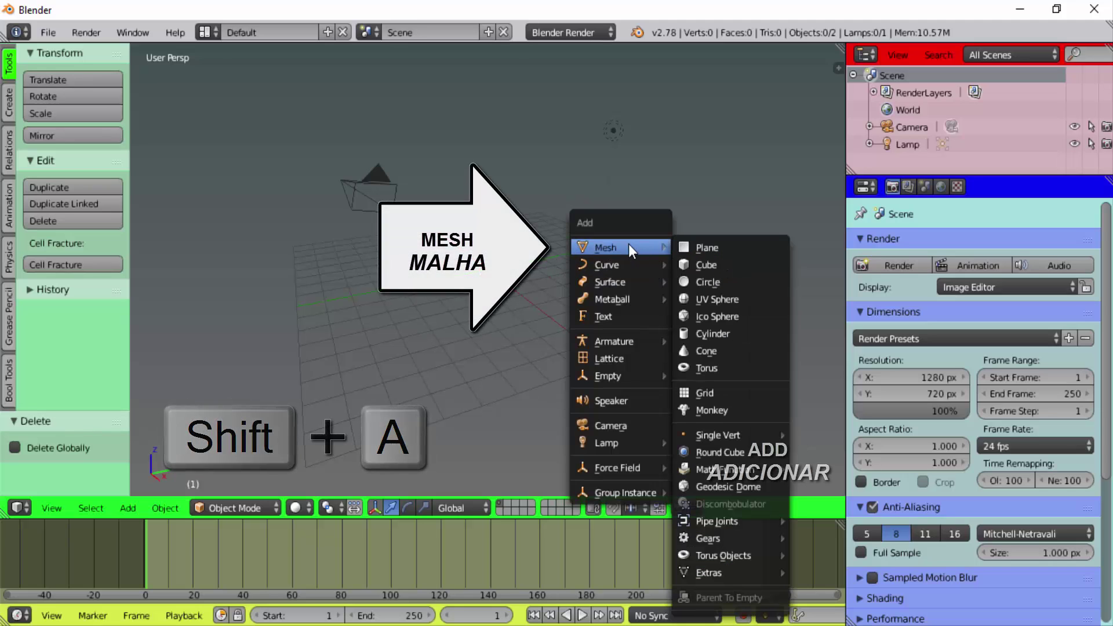
click(703, 298)
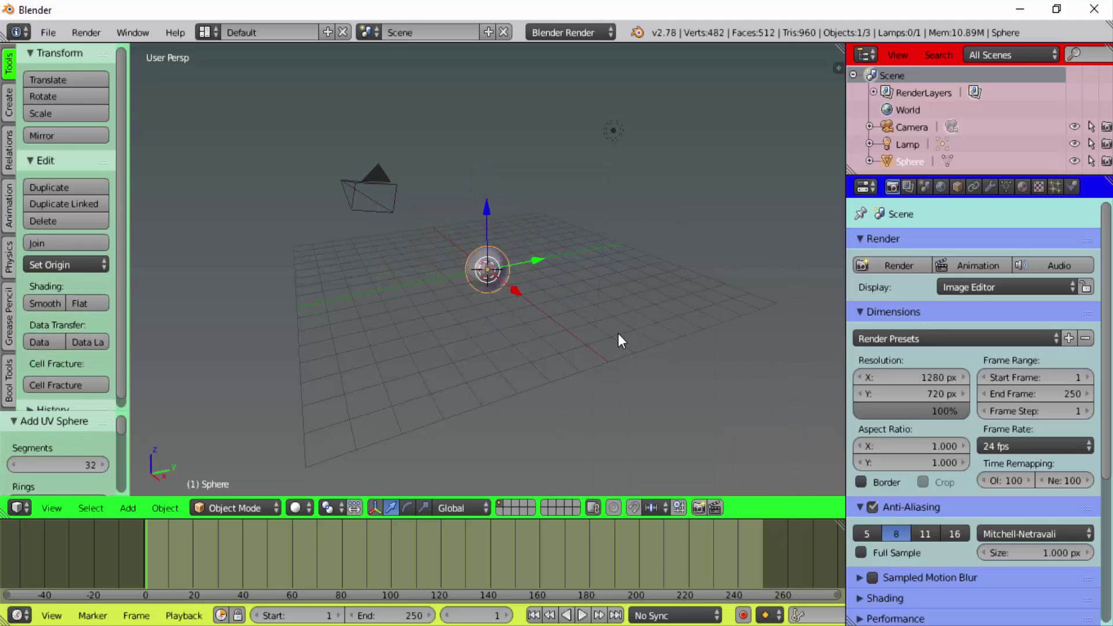
Scale the UV sphere down uniformly to about 0.238
key(s)
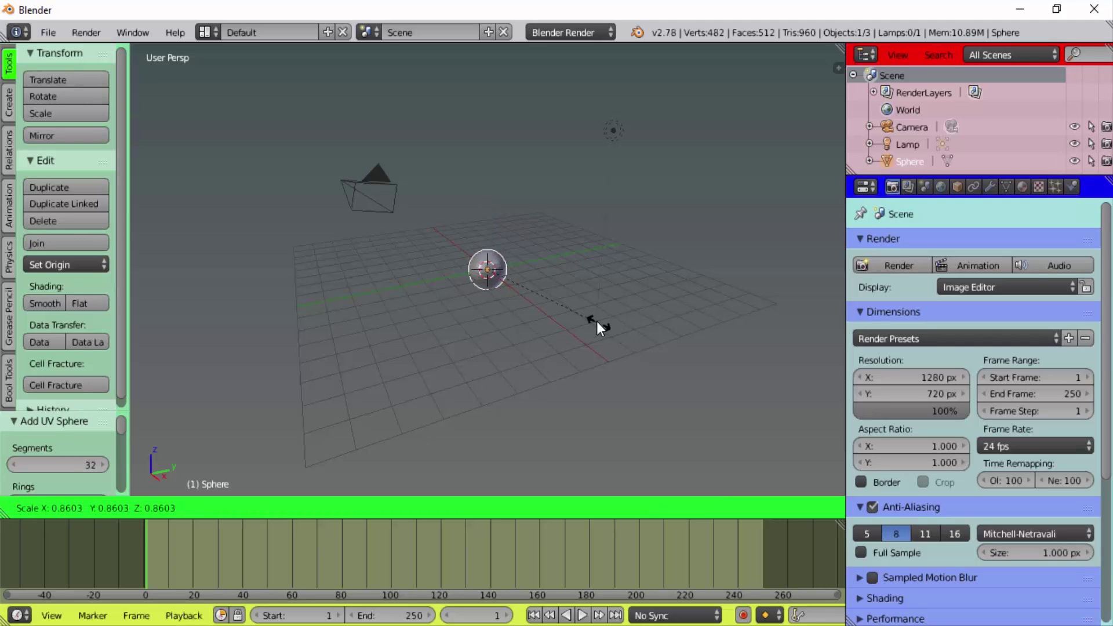
click(521, 279)
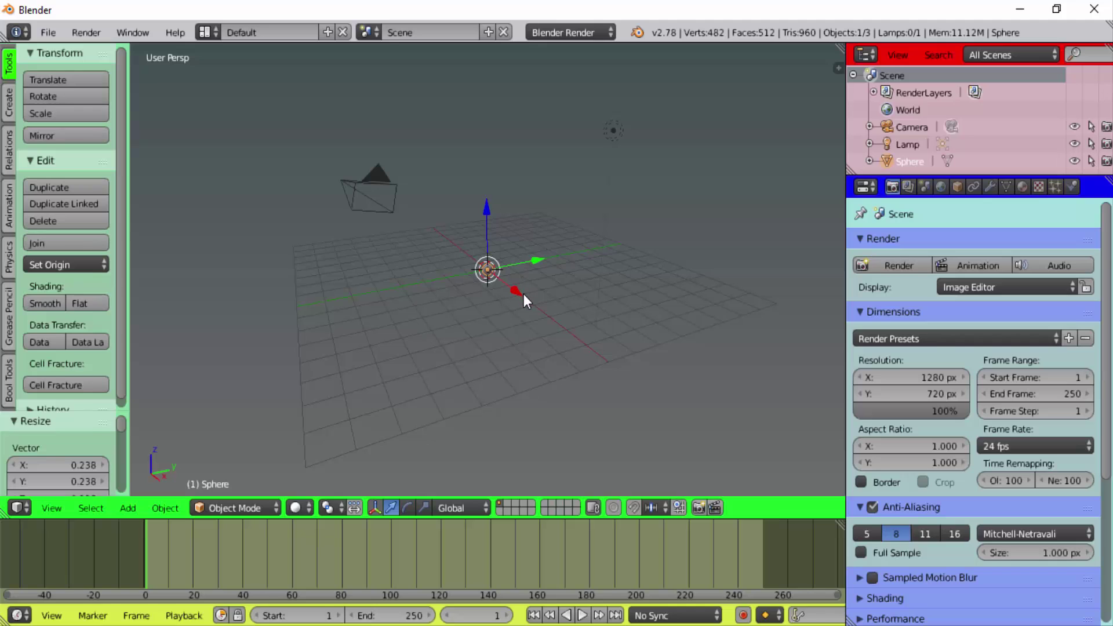
scroll(524, 294, up, 3)
scroll(526, 296, down, 4)
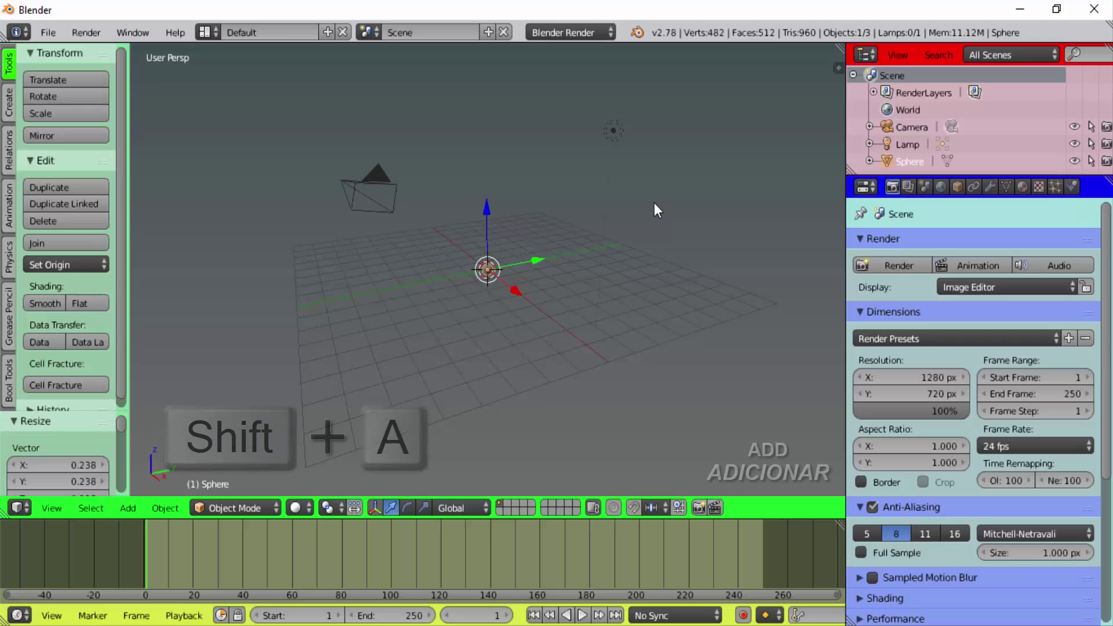
Add a Bezier circle curve at the centre of the scene
key(shift+a)
mouse_move(562, 206)
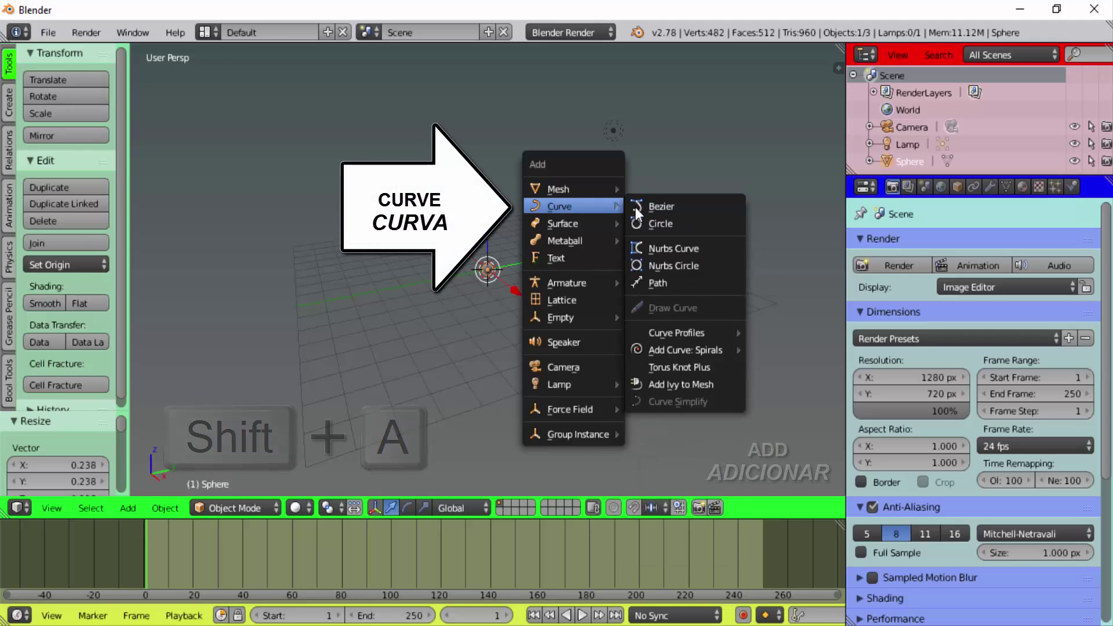
click(666, 224)
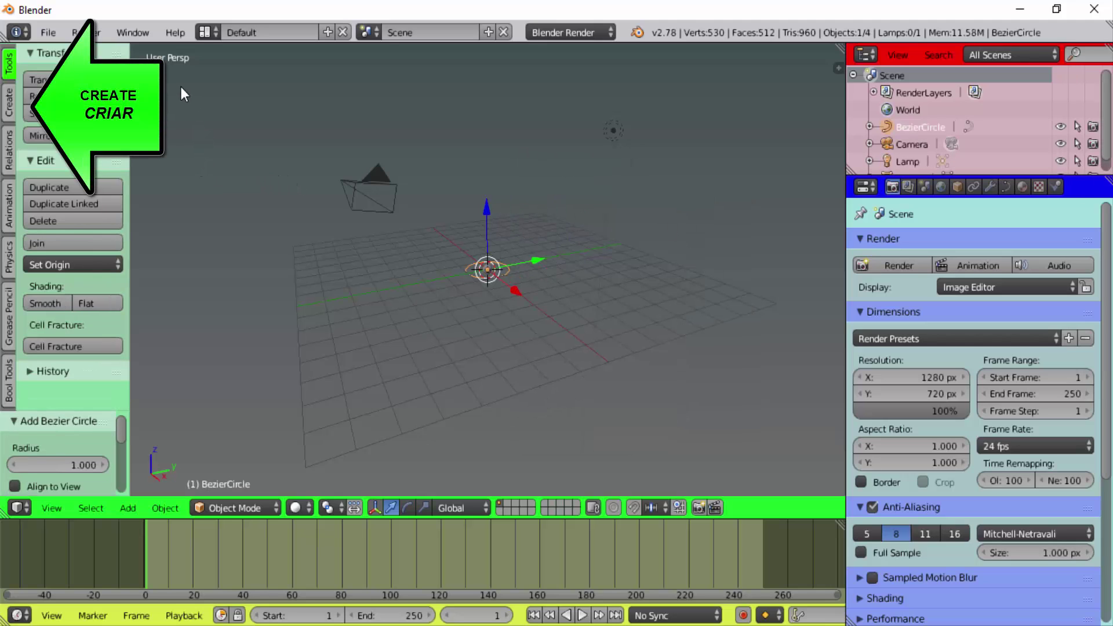
Put the Bezier circle into Edit Mode and show the curve creation tools
click(8, 103)
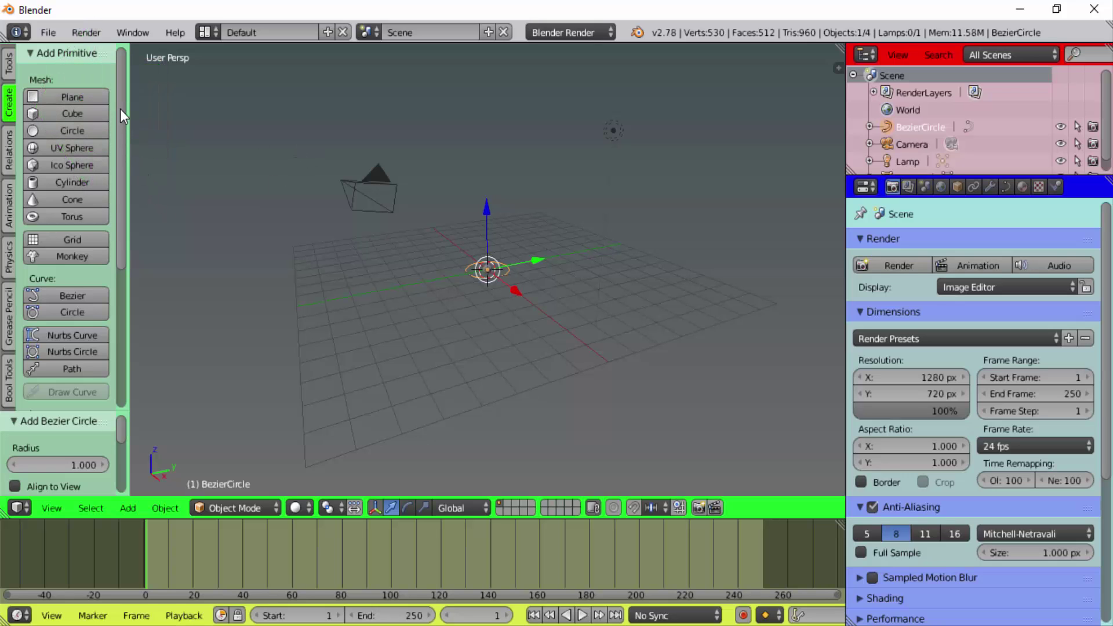
mouse_move(120, 110)
mouse_down()
mouse_move(126, 206)
mouse_move(110, 217)
mouse_up()
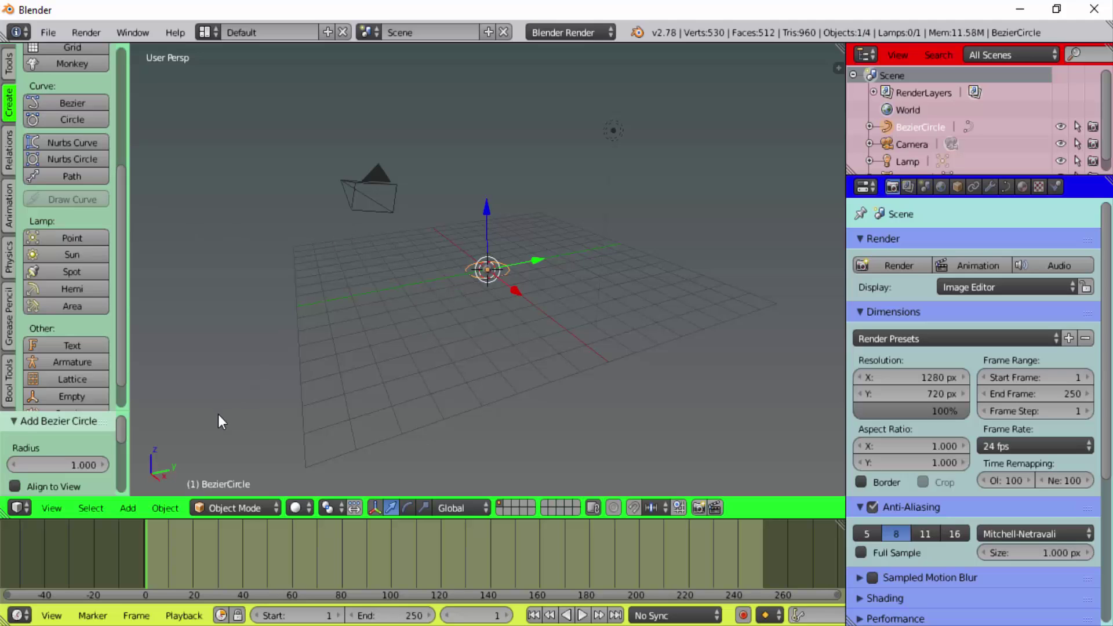
click(227, 503)
click(230, 471)
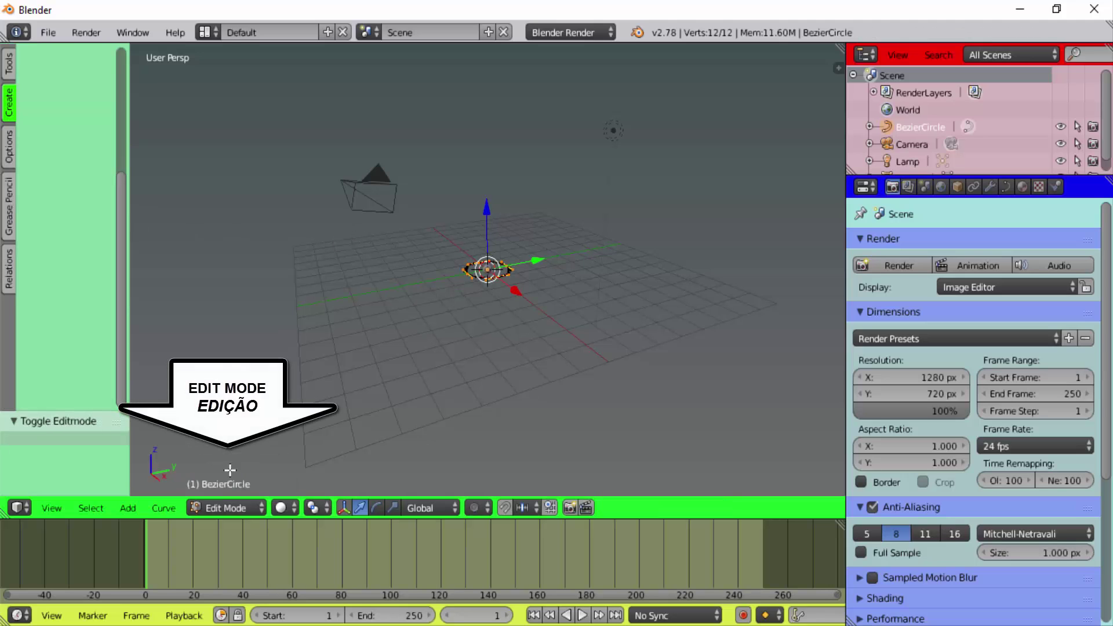
click(15, 105)
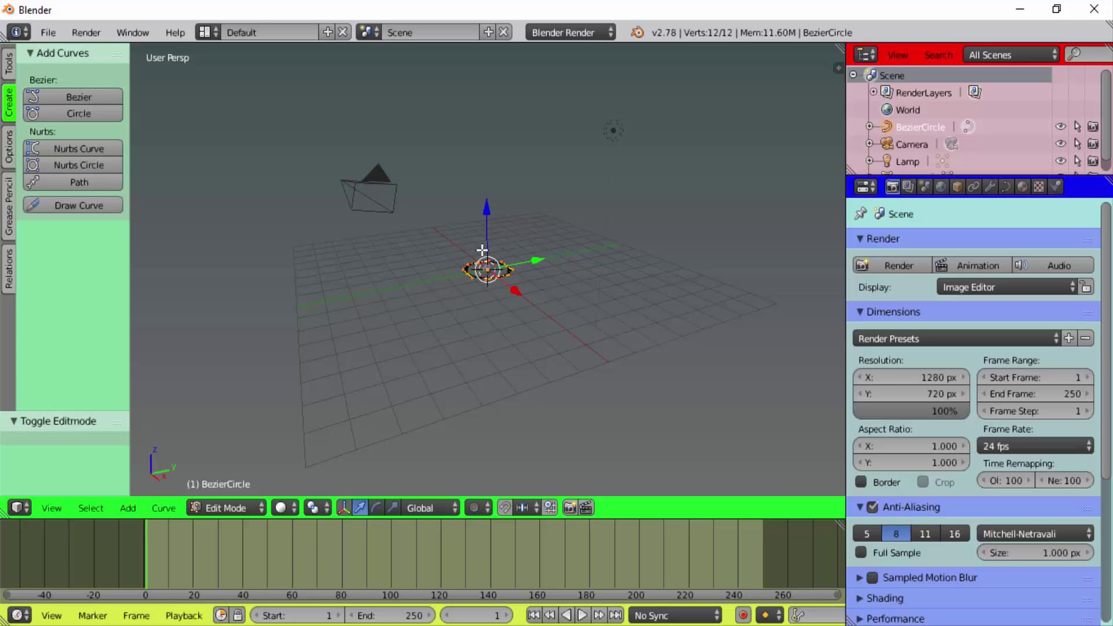
Delete all segments of the Bezier circle, leaving the curve object empty
scroll(481, 315, up, 5)
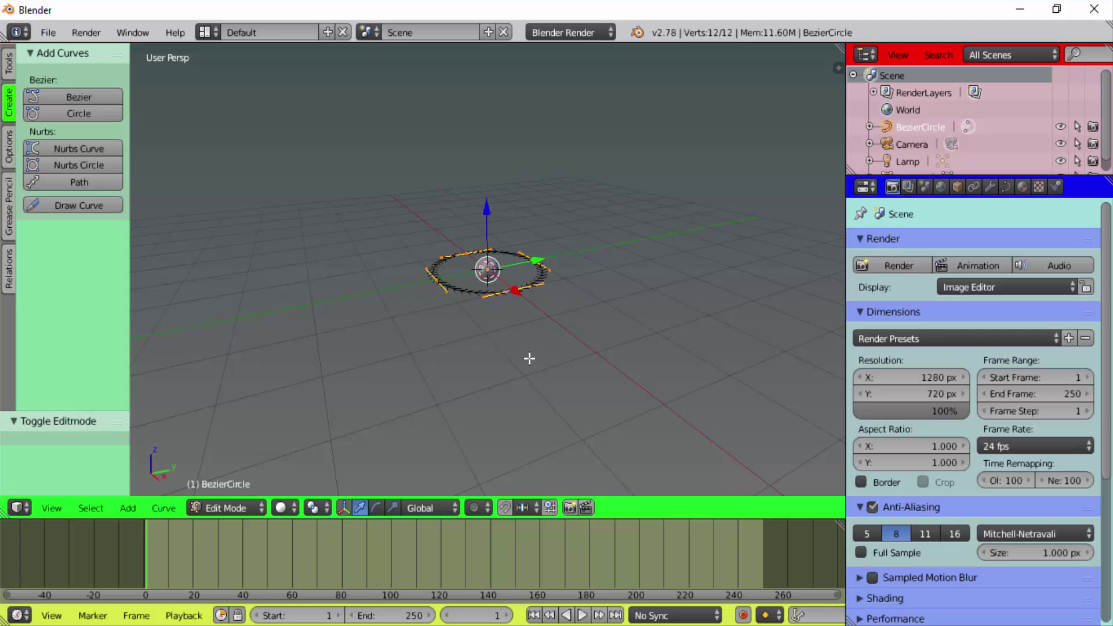
key(x)
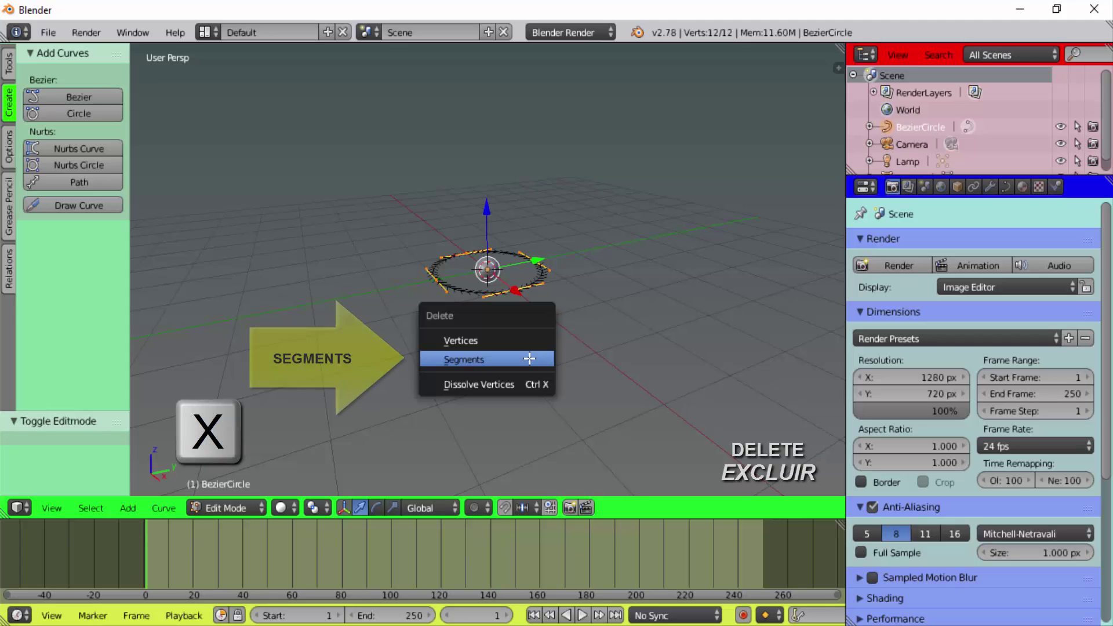
click(476, 361)
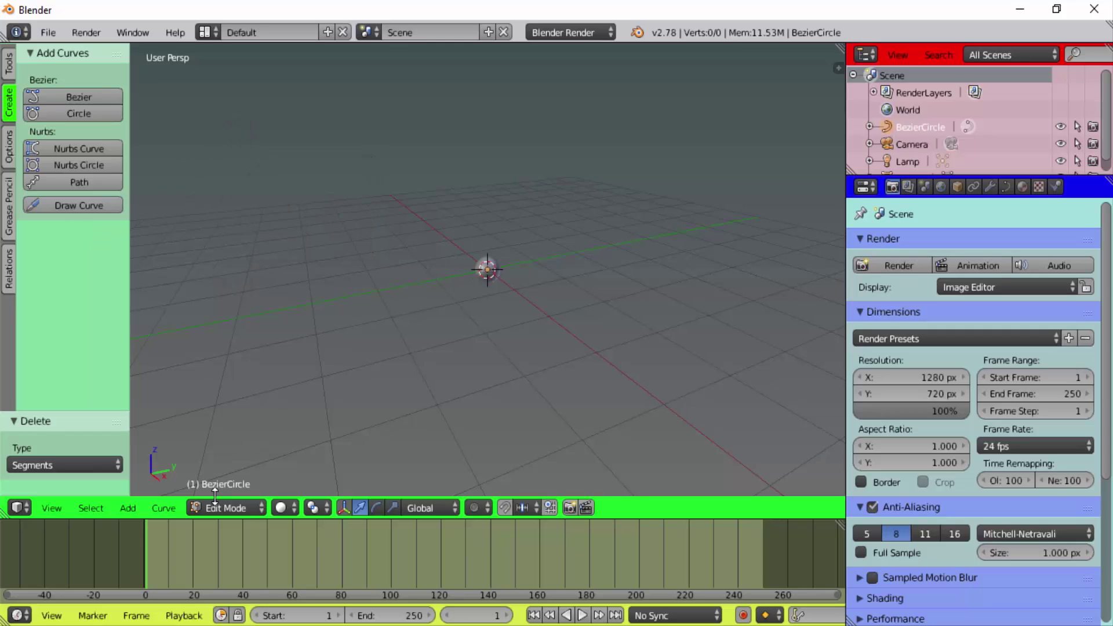
Set the 3D viewport to a front orthographic view
click(58, 506)
click(78, 399)
click(51, 507)
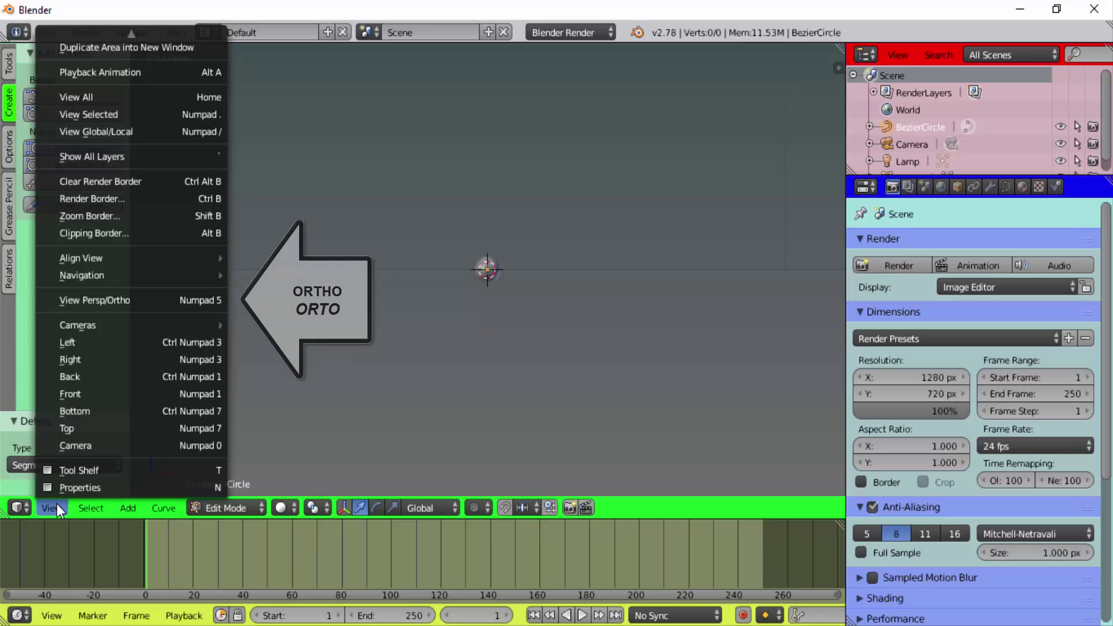
click(113, 300)
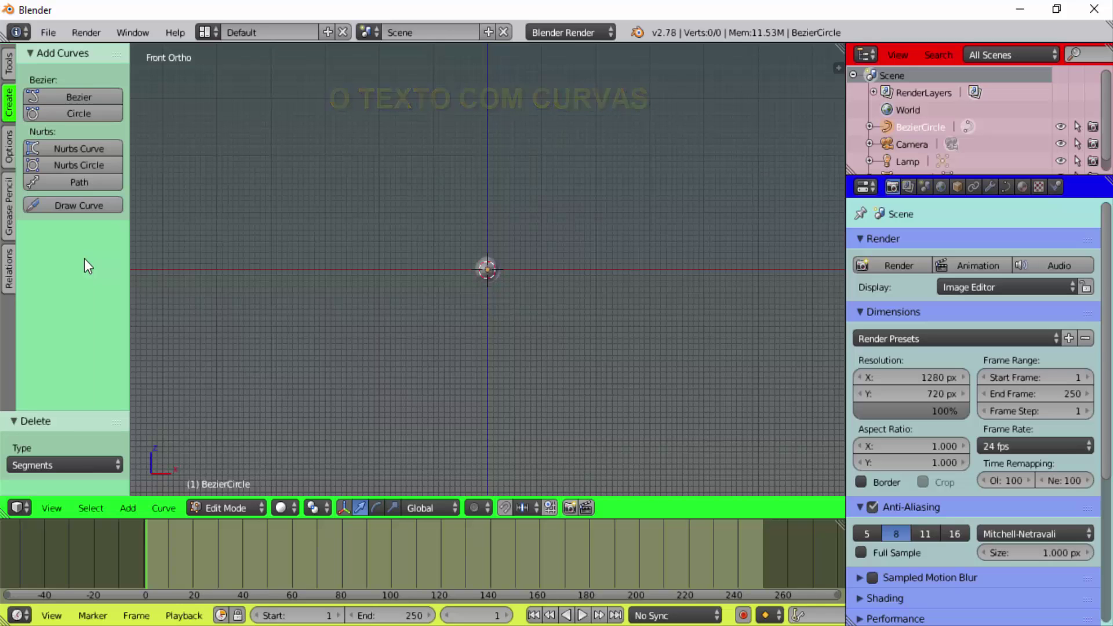
Write a short cursive name in one freehand Draw Curve stroke above the sphere, and return to Object Mode
click(66, 204)
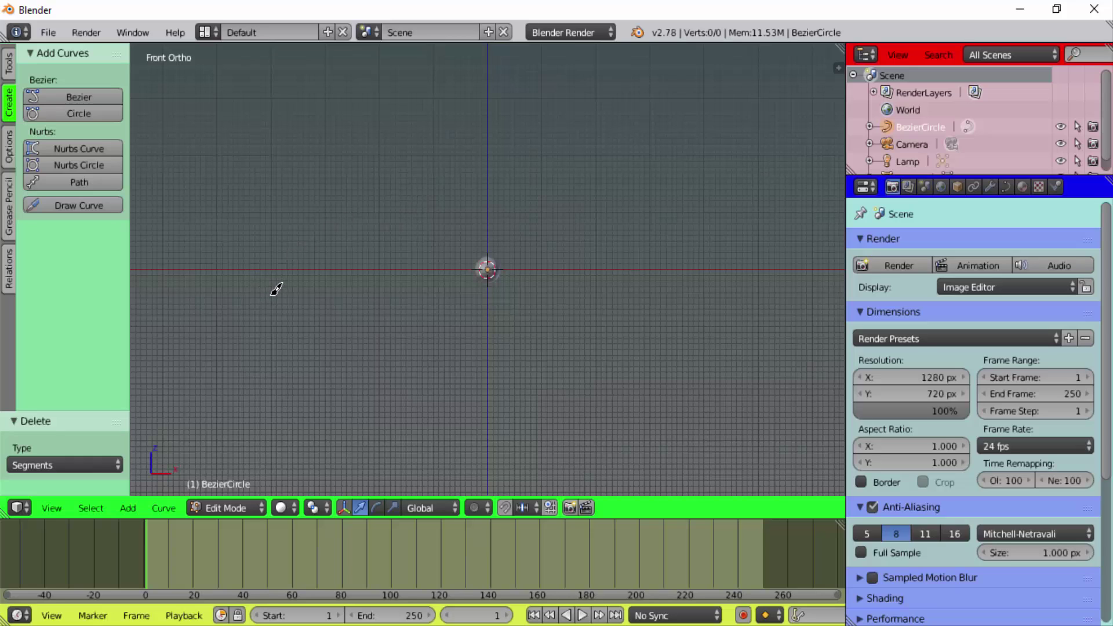
mouse_move(271, 290)
mouse_down()
mouse_move(322, 241)
mouse_move(377, 129)
mouse_move(410, 124)
mouse_move(387, 225)
mouse_move(396, 178)
mouse_move(368, 205)
mouse_move(473, 175)
mouse_move(500, 213)
mouse_move(597, 180)
mouse_move(585, 202)
mouse_move(606, 185)
mouse_move(693, 255)
mouse_up()
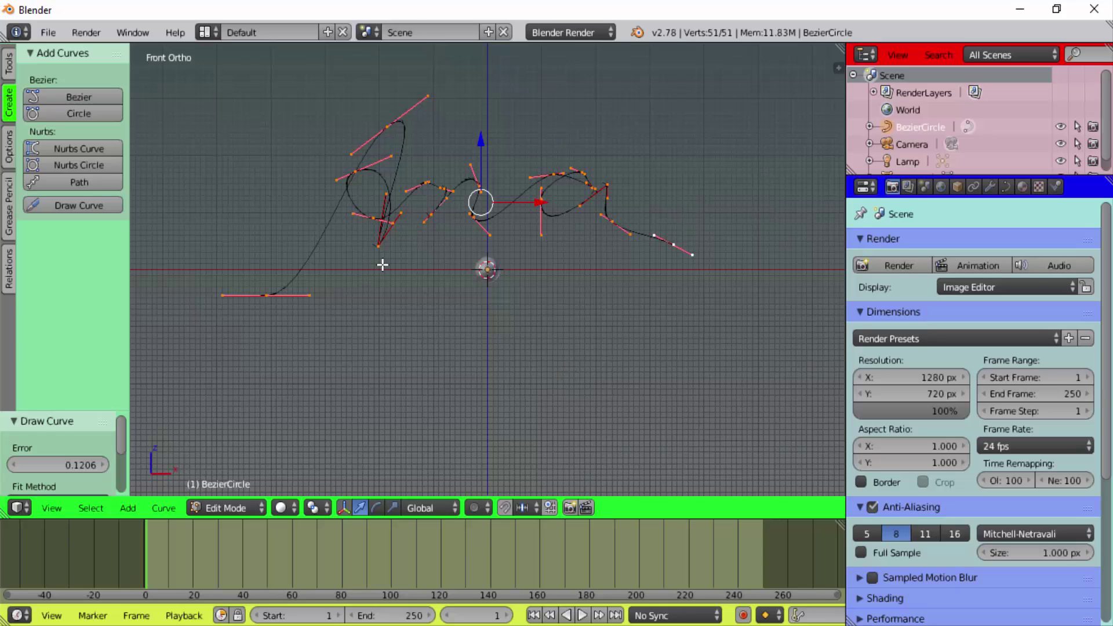
click(224, 508)
click(214, 509)
click(221, 490)
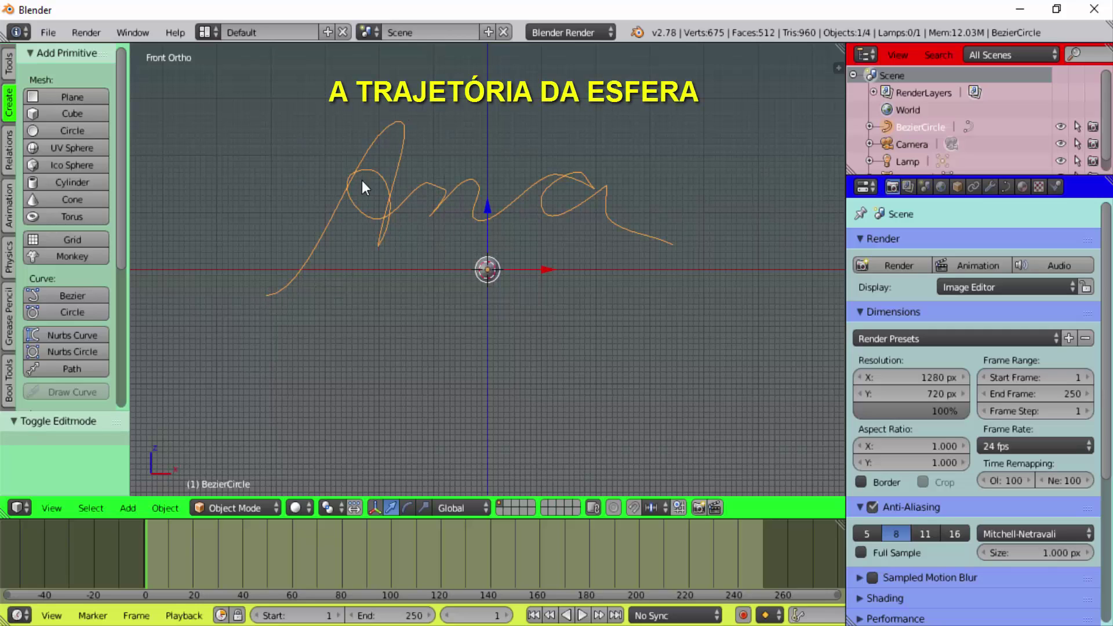
Select the sphere and scale it down uniformly by a factor of about 0.426
right_click(495, 267)
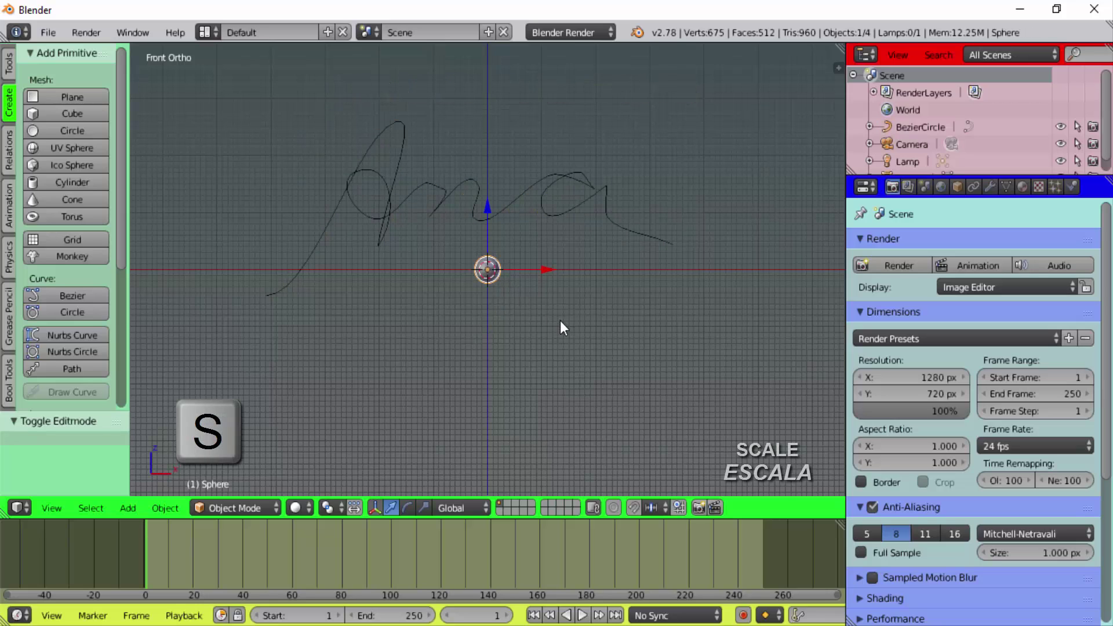
key(s)
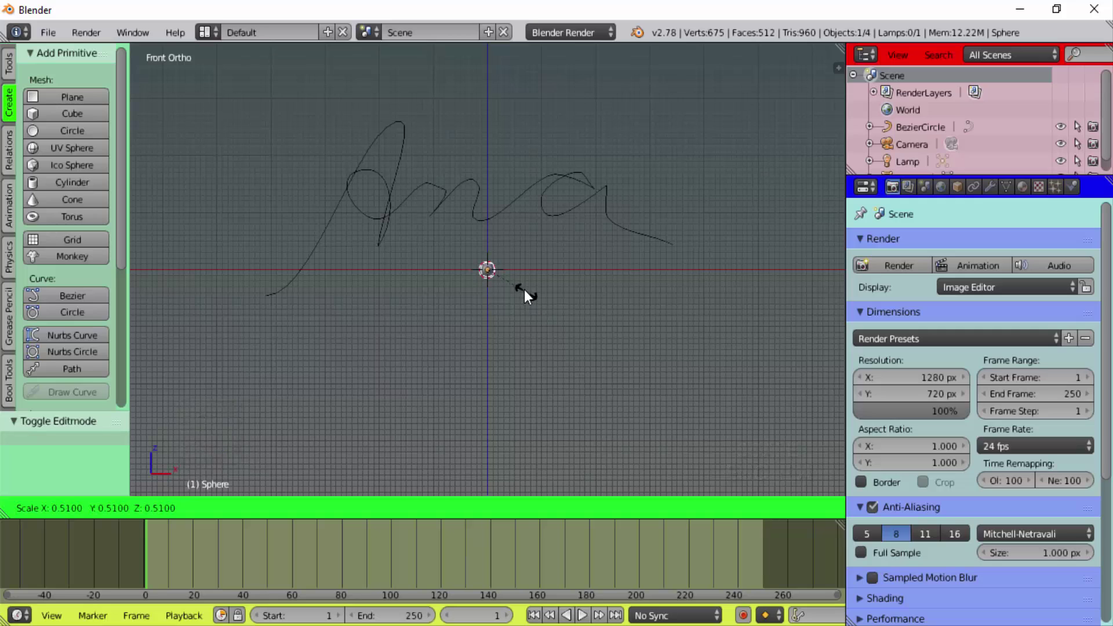
click(521, 287)
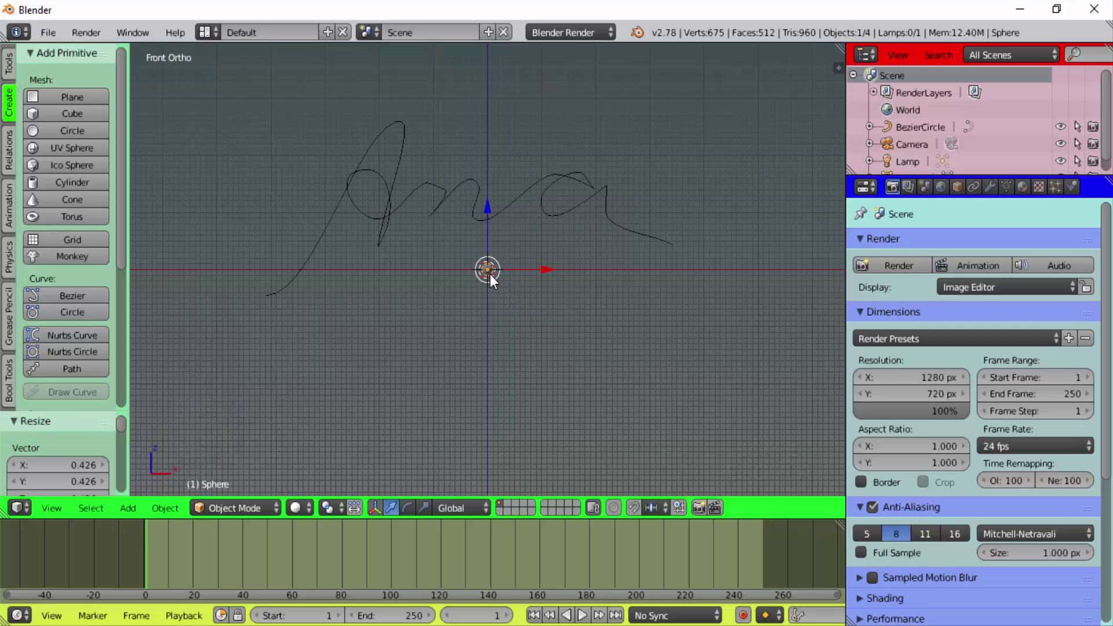
Add a Follow Path constraint to the sphere with BezierCircle as target and Follow Curve enabled
click(974, 187)
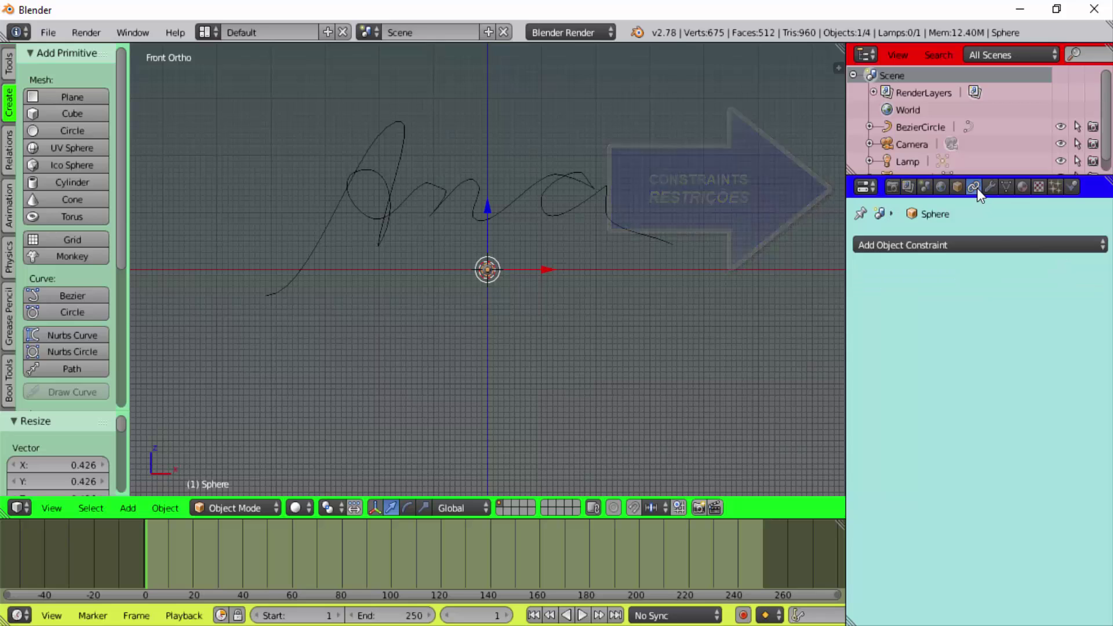
click(929, 245)
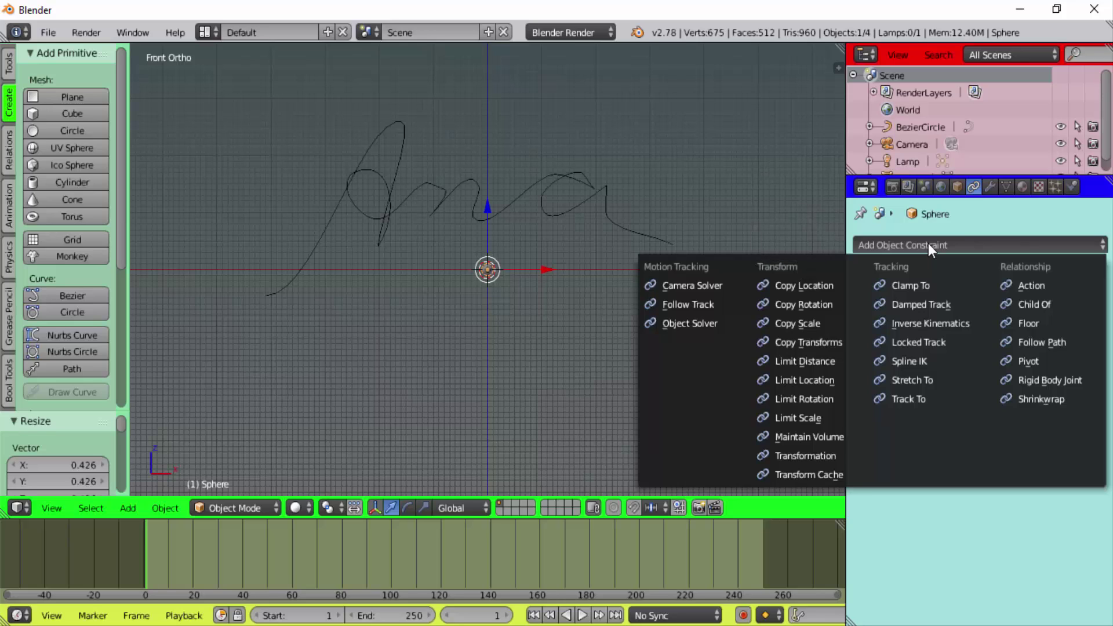
click(1043, 341)
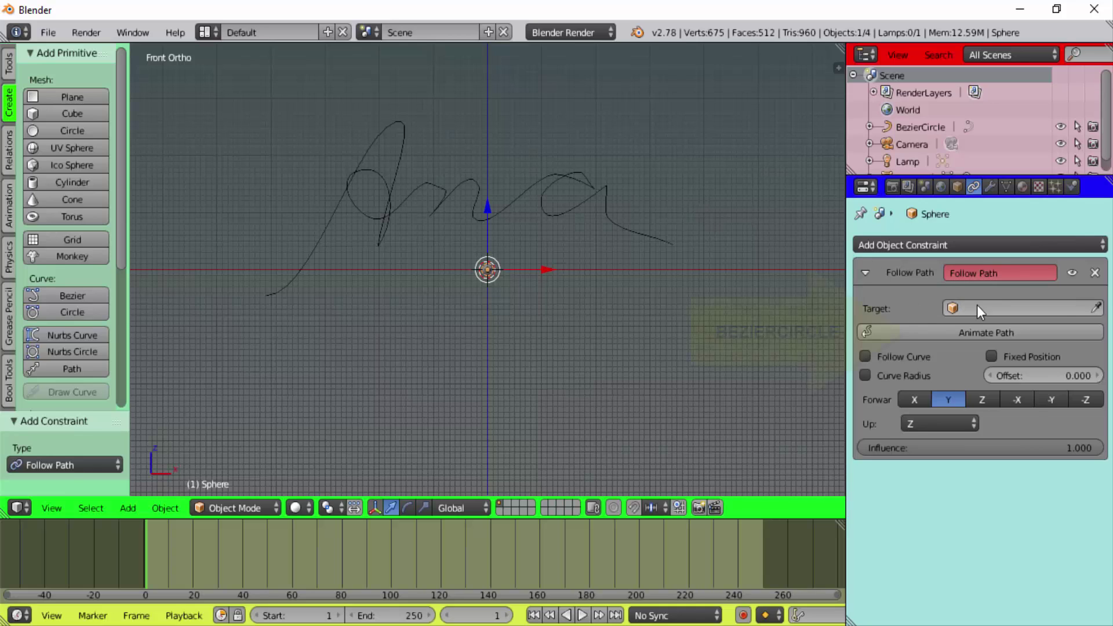
click(1058, 305)
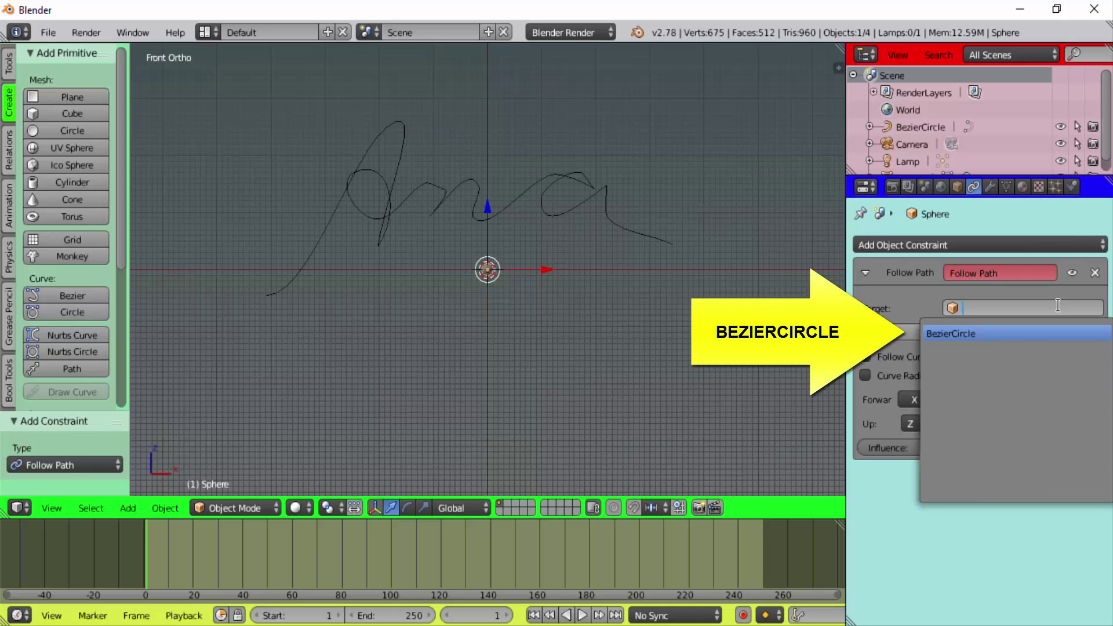
click(967, 333)
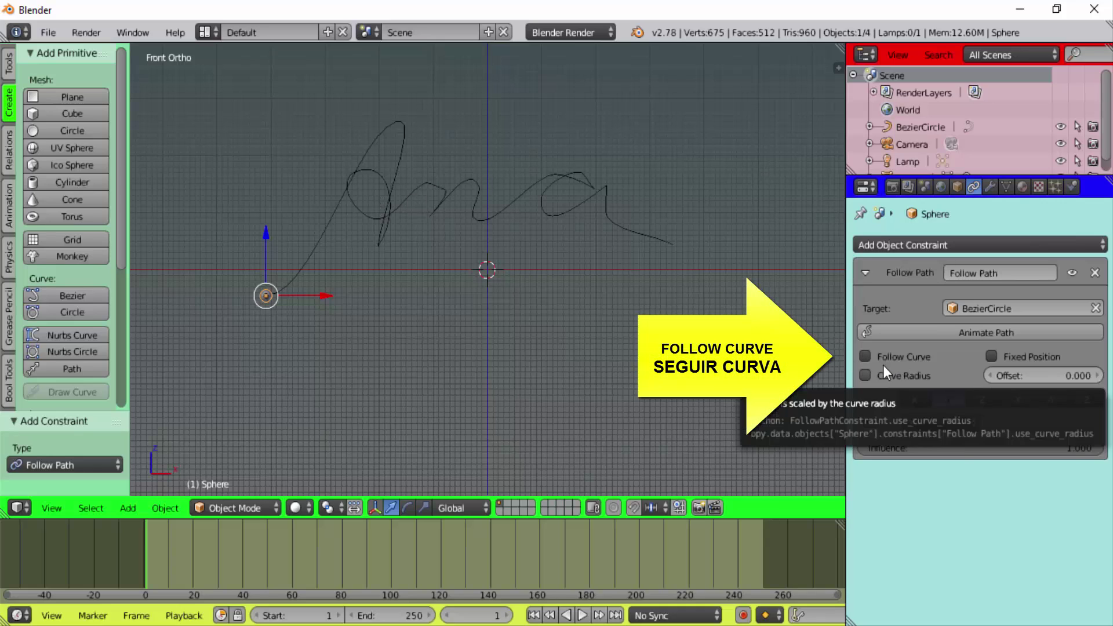
click(865, 357)
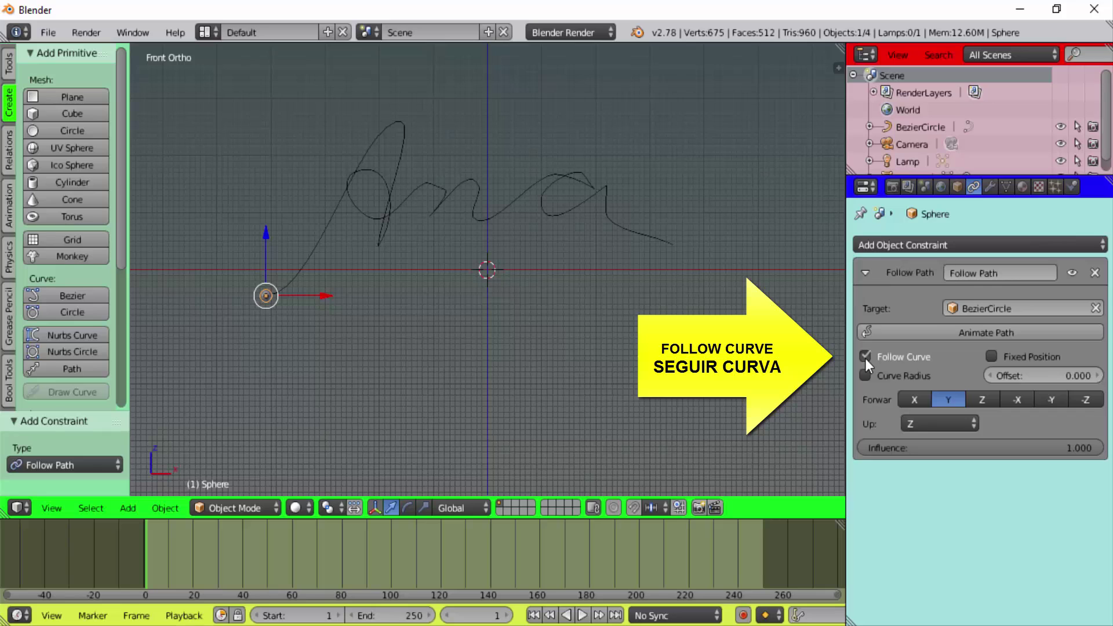
Animate the path of the sphere's Follow Path constraint and play back the animation
click(965, 335)
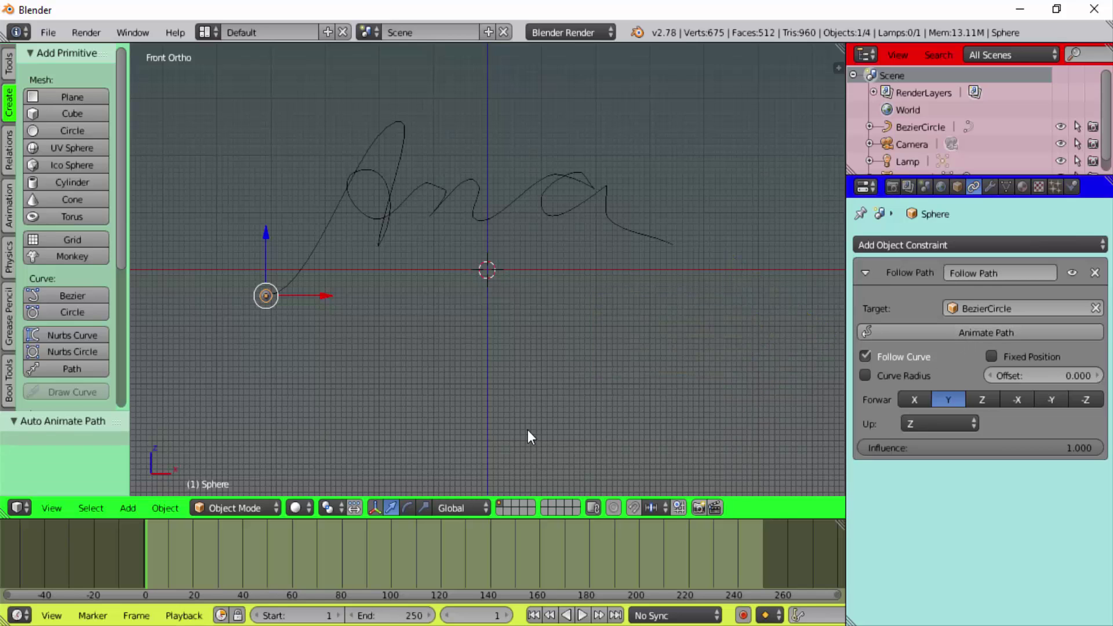
key(alt+a)
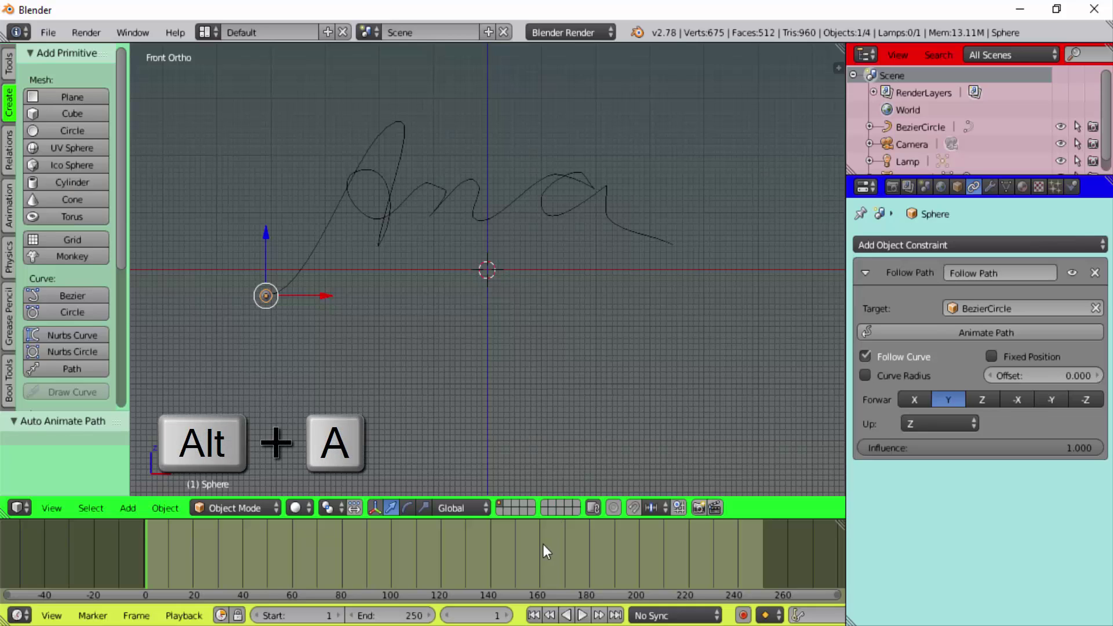
click(582, 615)
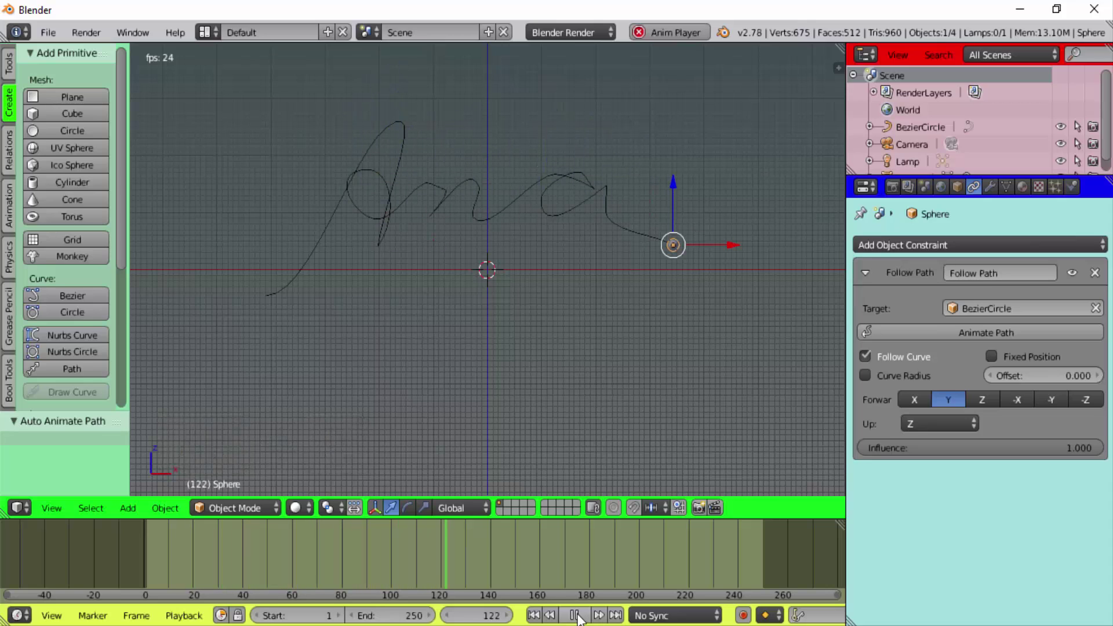
Rewind the animation to frame 1 and add a particle system named Assinatura to the sphere
click(574, 615)
click(533, 615)
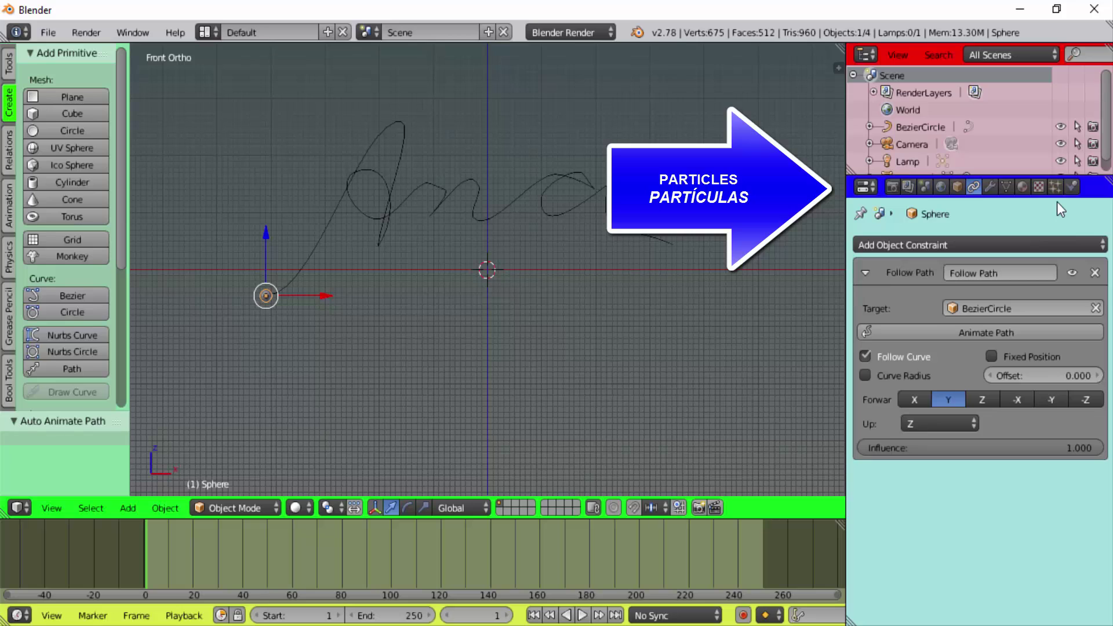
click(1055, 186)
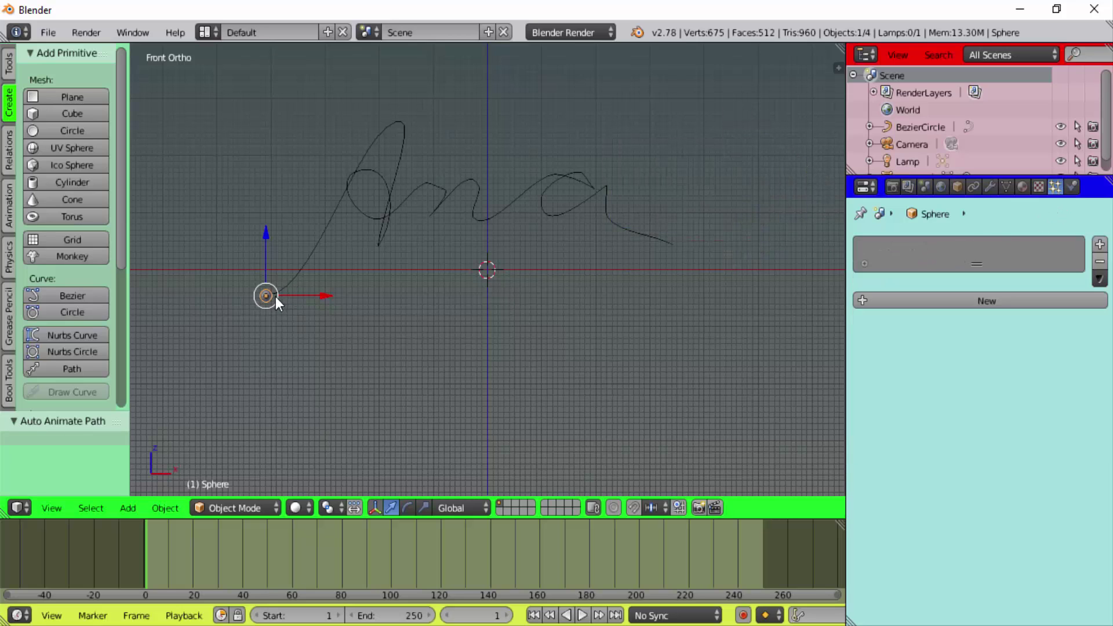
click(998, 300)
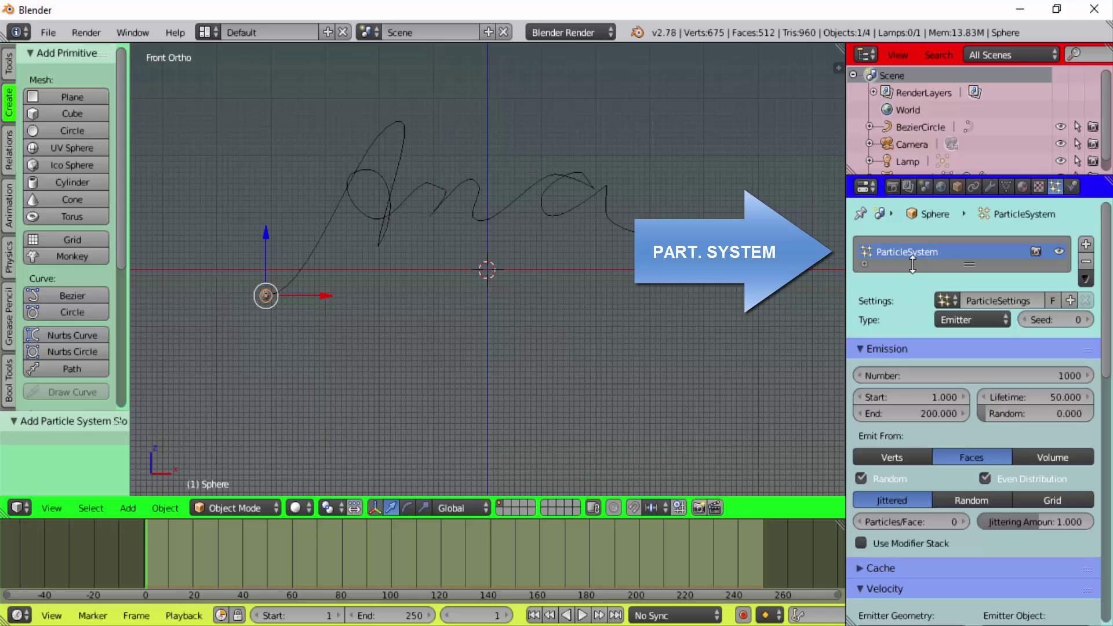
double_click(880, 252)
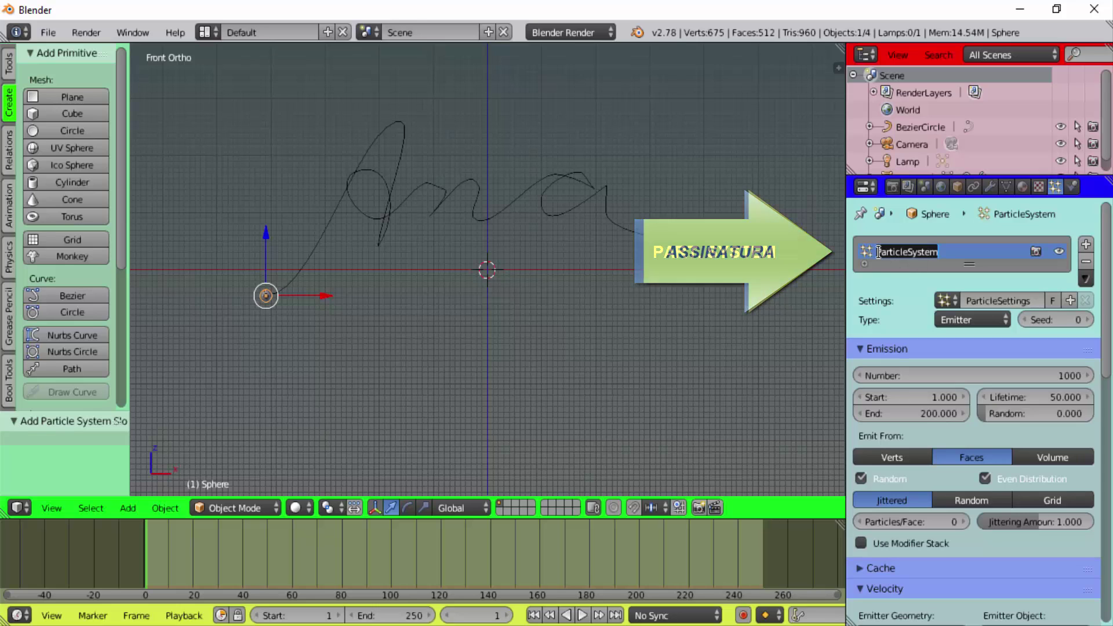
key(BackSpace)
text(Assinatura)
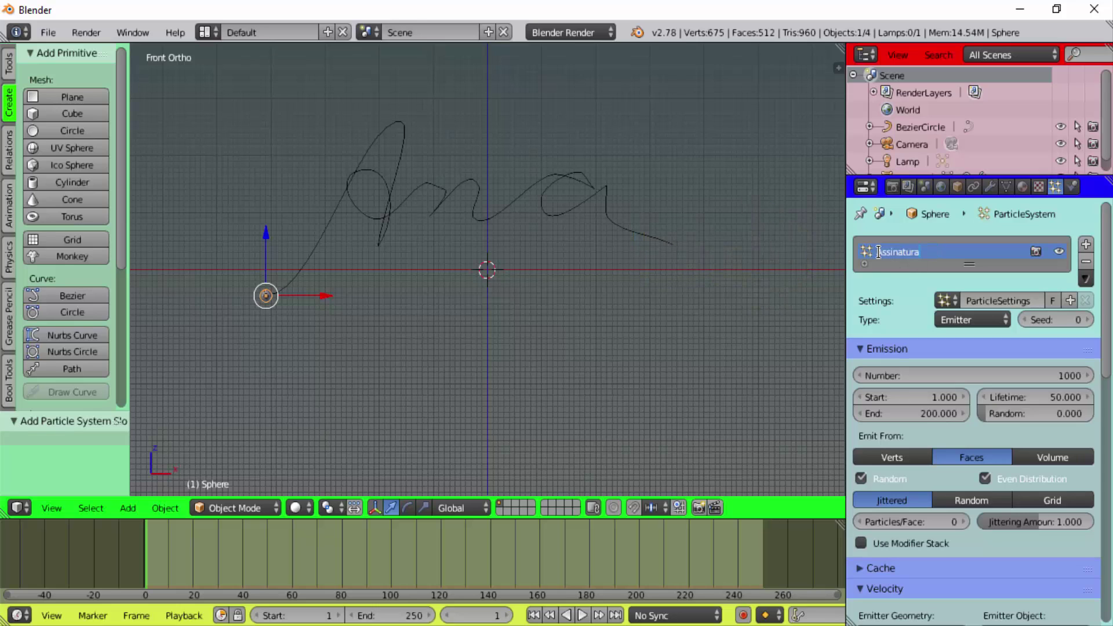
key(Return)
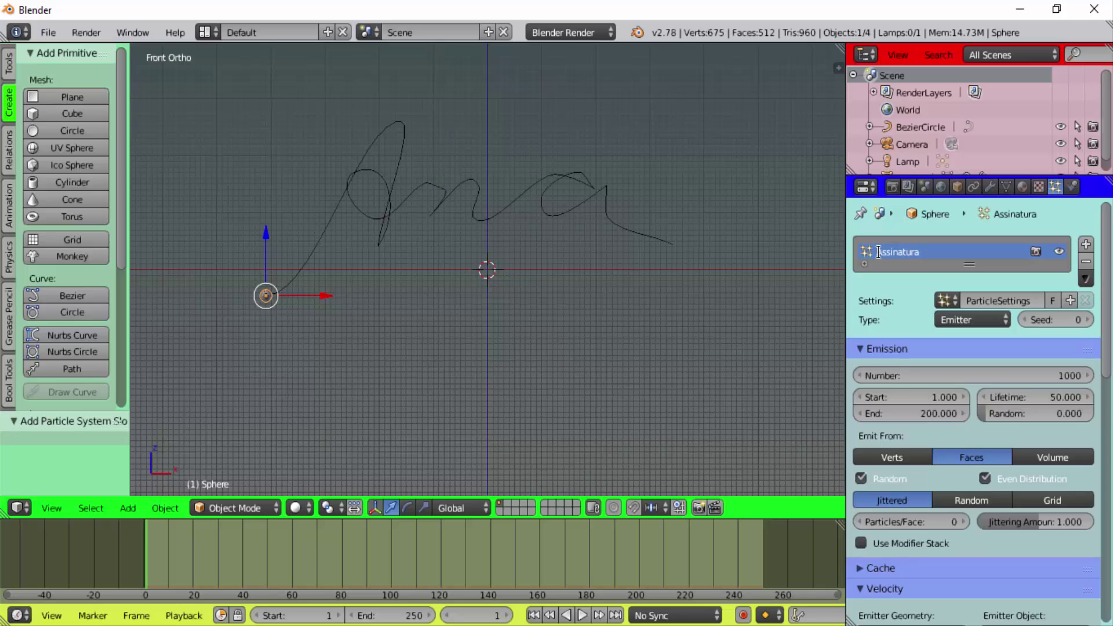
Play the animation to preview the sphere's default particle emission, and return to the first frame
click(582, 615)
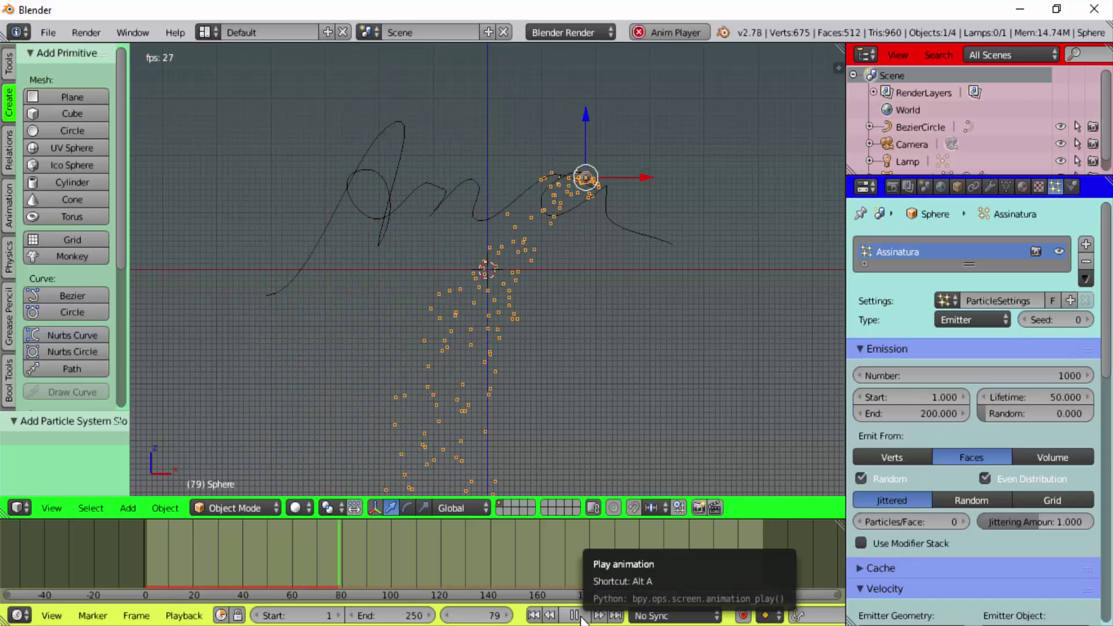
click(580, 616)
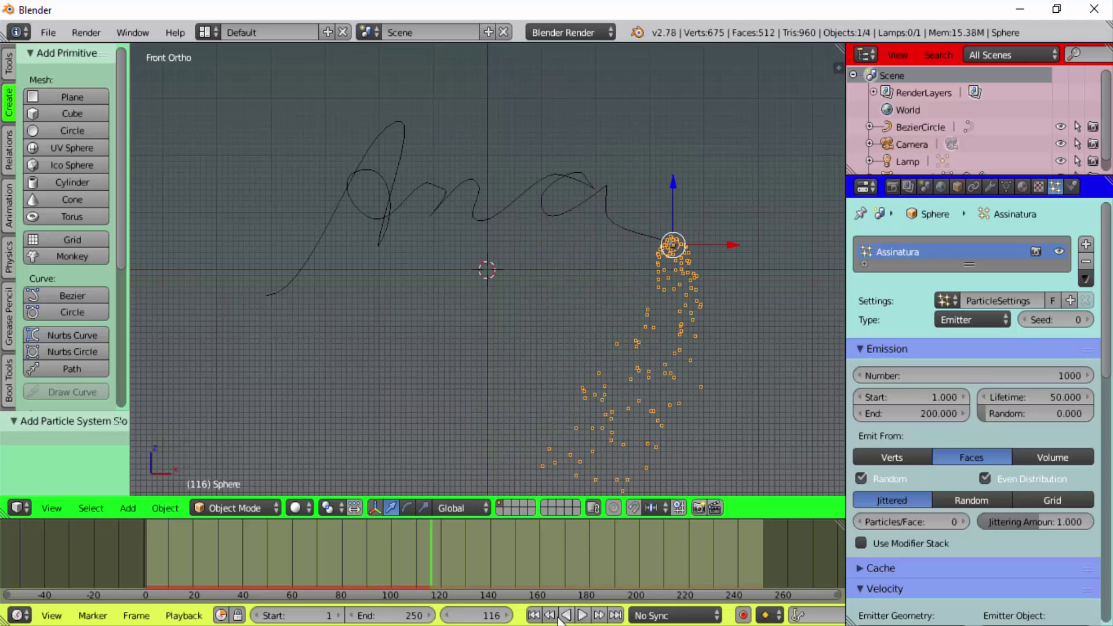
click(533, 615)
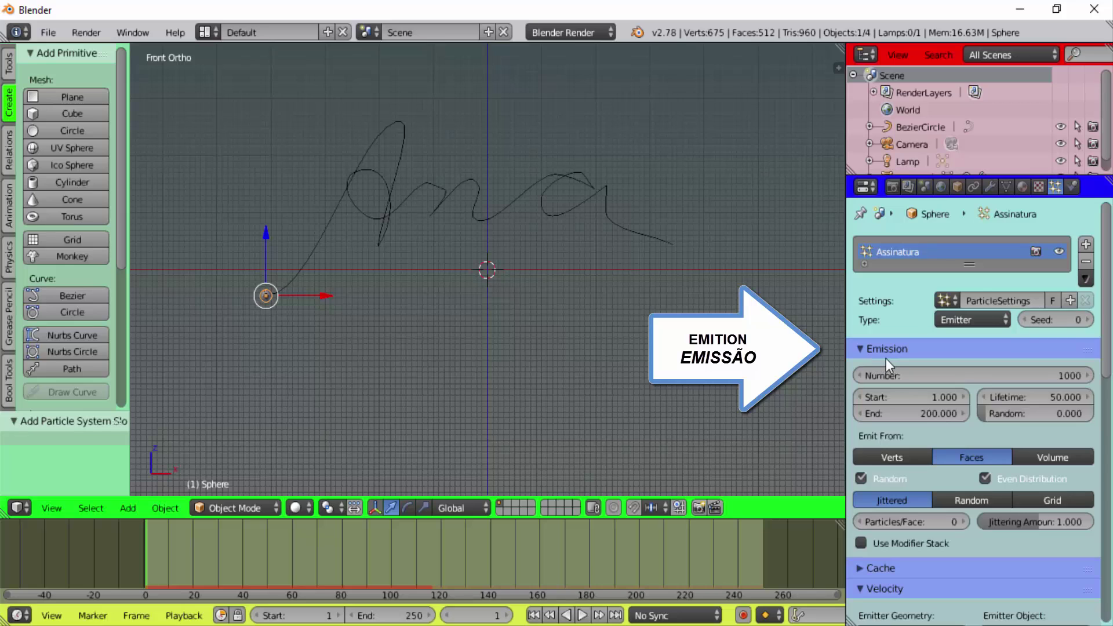
Set the particle emission number to 15000 and preview the animation, returning to the first frame
click(1000, 378)
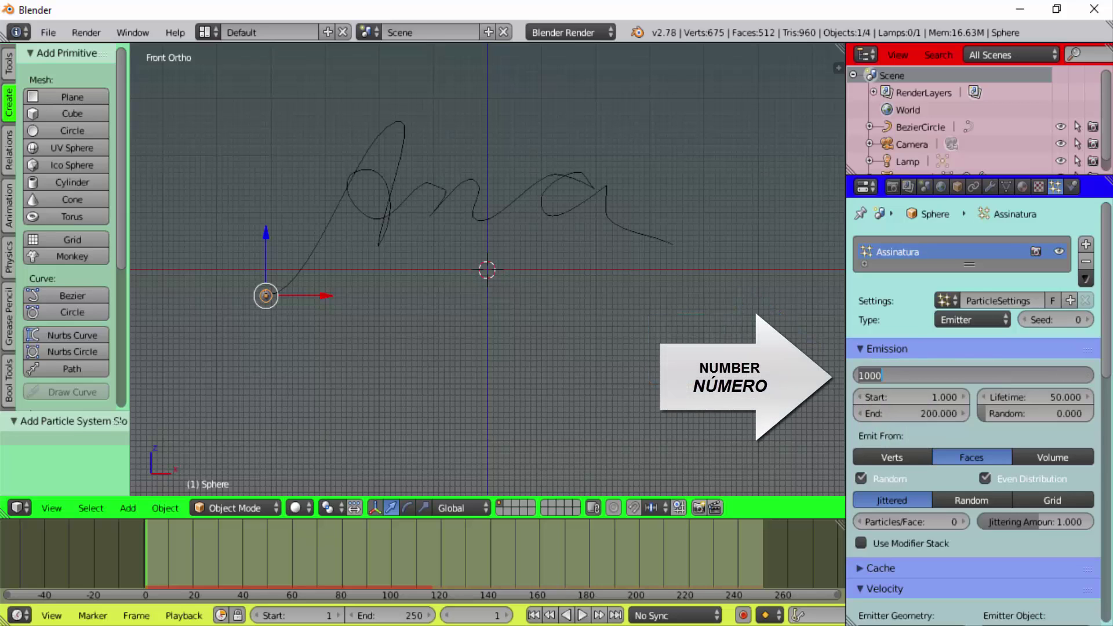
text(15000)
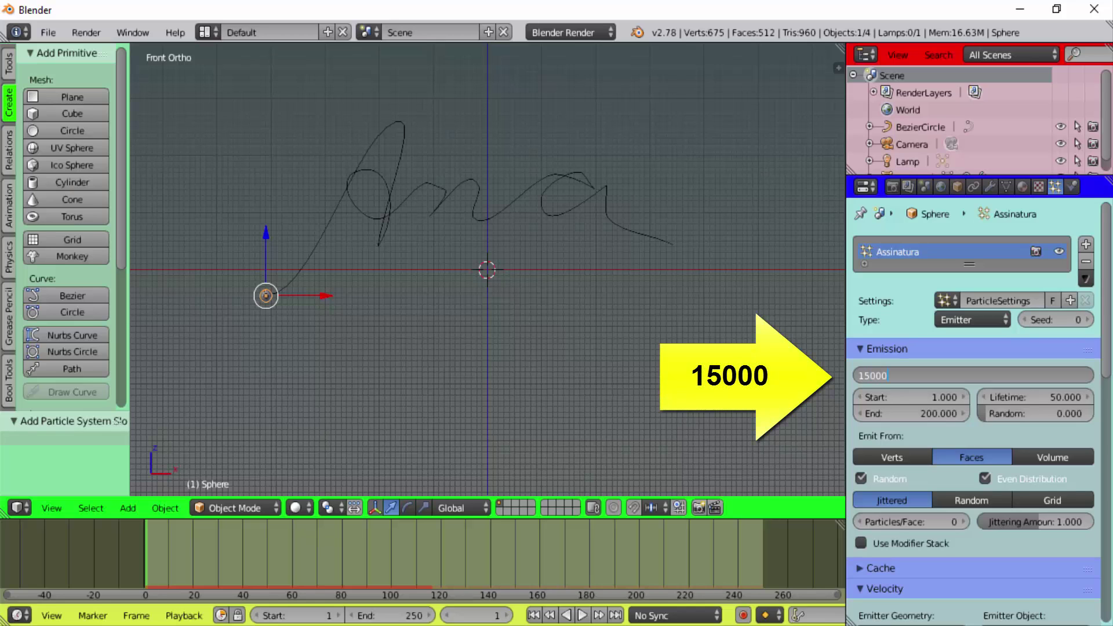
key(Return)
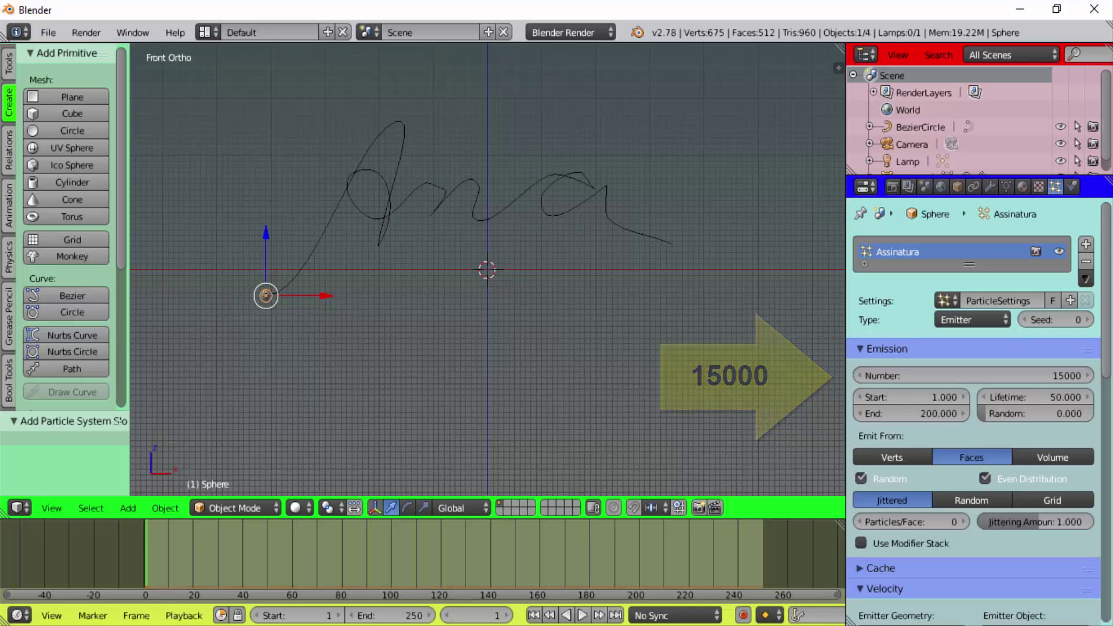
click(582, 615)
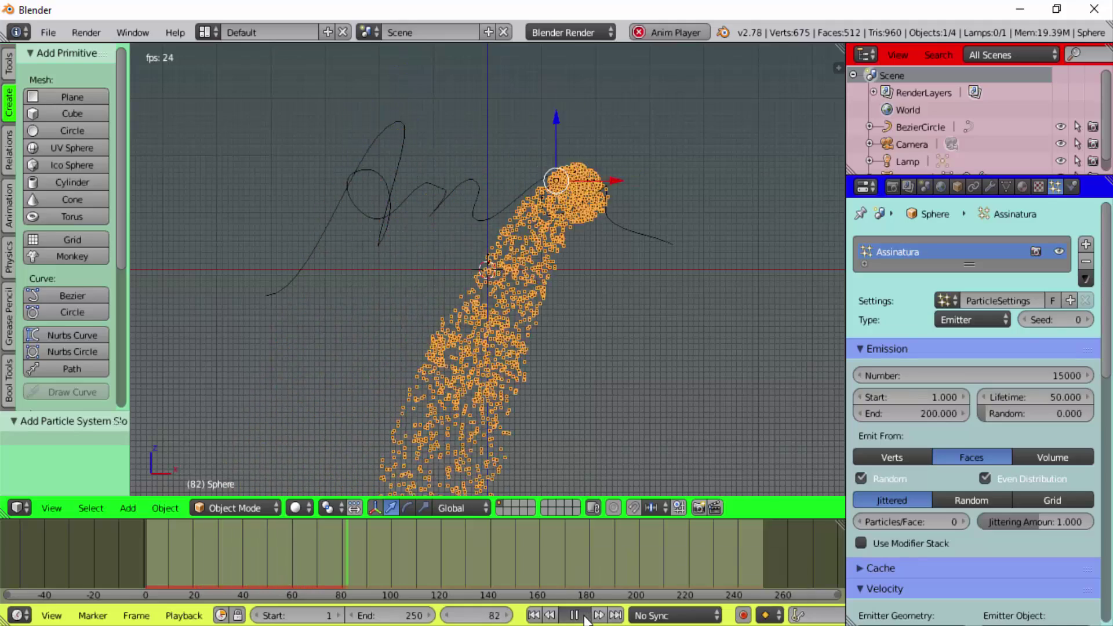
click(582, 615)
click(534, 616)
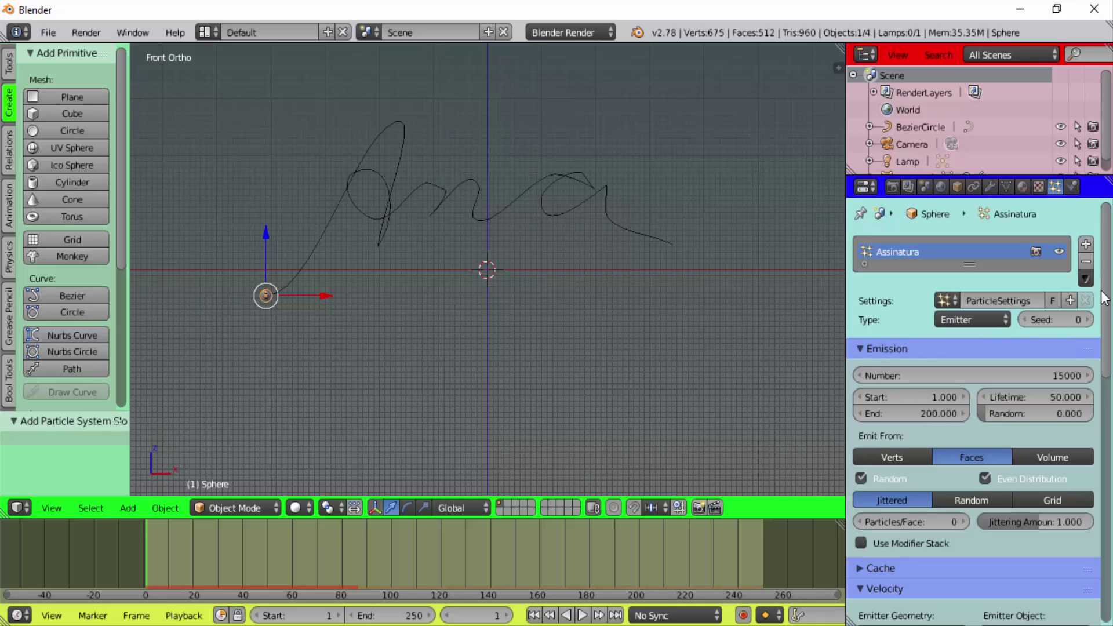
Set the Gravity field weight of the particle system to 0 and preview the animation, returning to the first frame
scroll(1108, 296, down, 2)
scroll(1109, 296, down, 20)
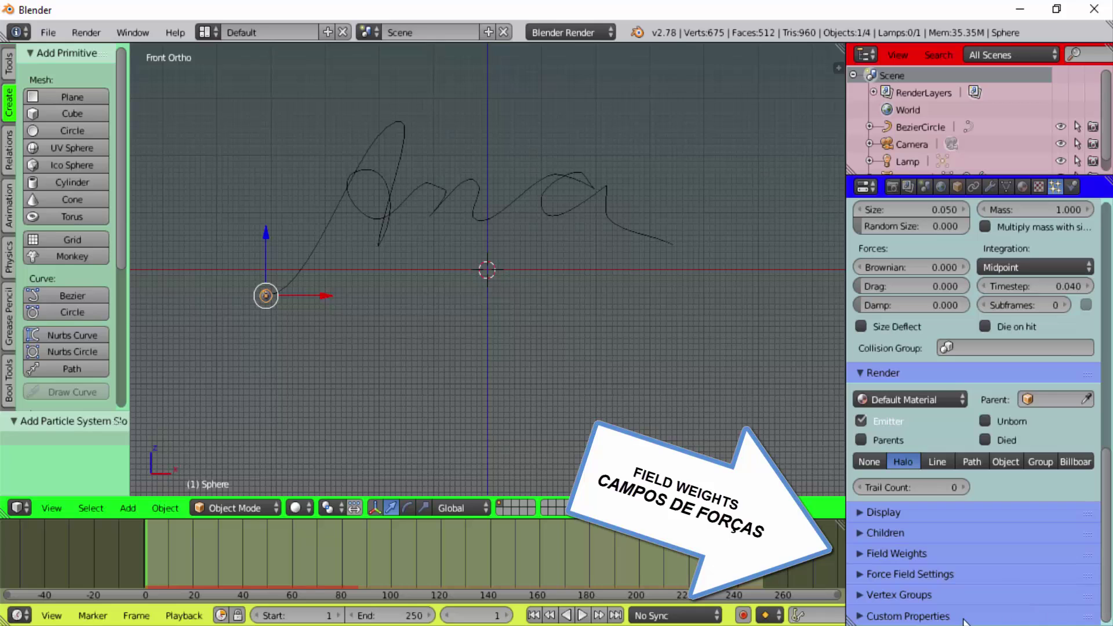
click(859, 553)
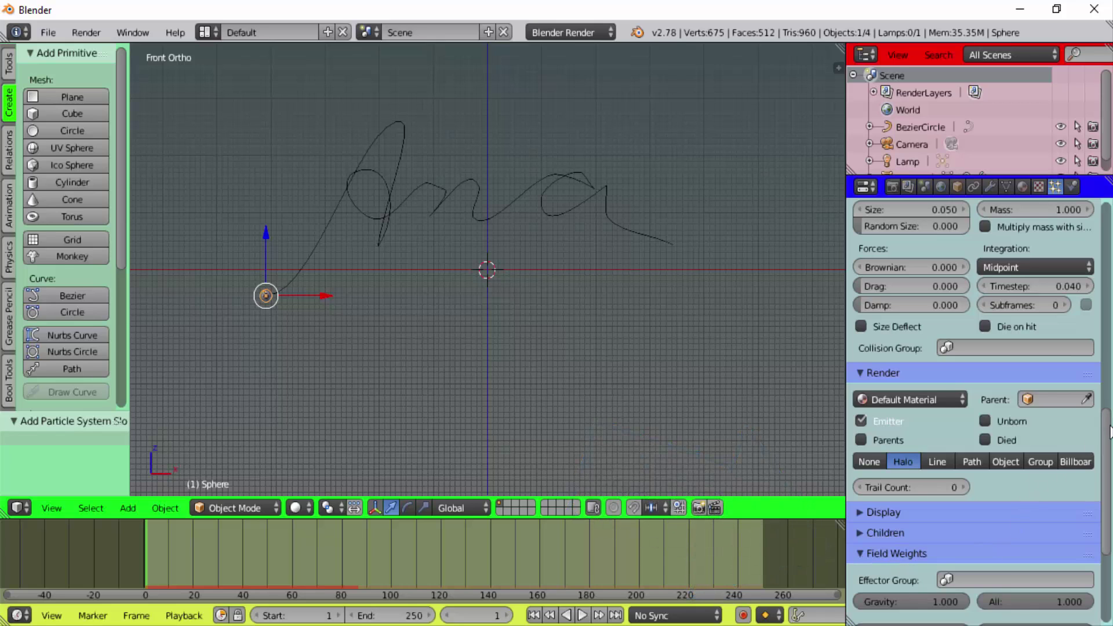
scroll(1030, 548, down, 8)
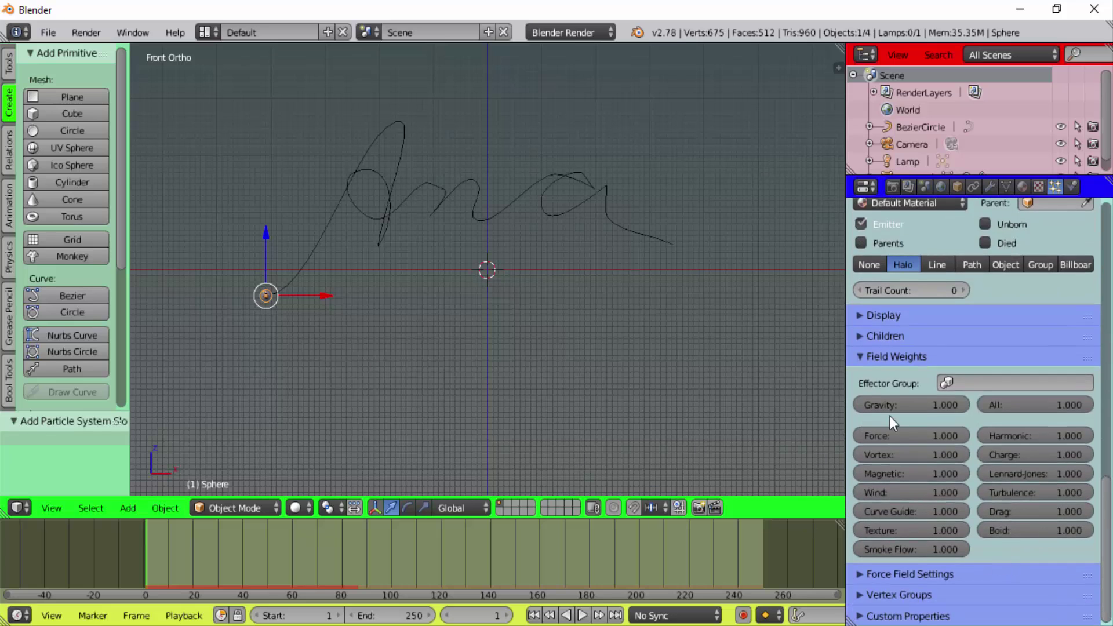
click(923, 406)
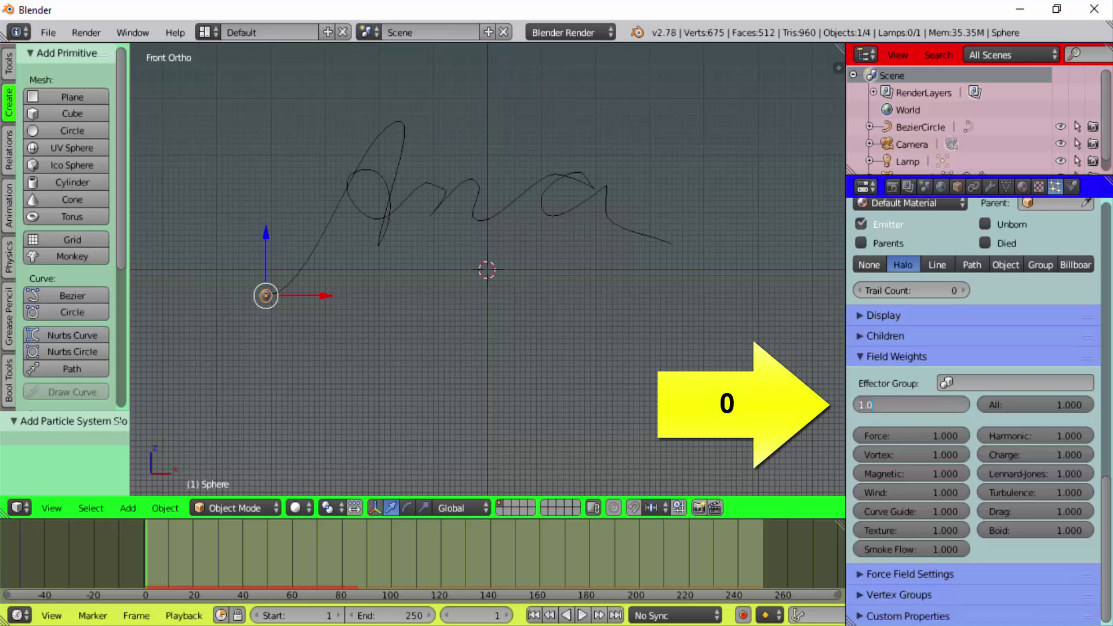
text(0)
key(Return)
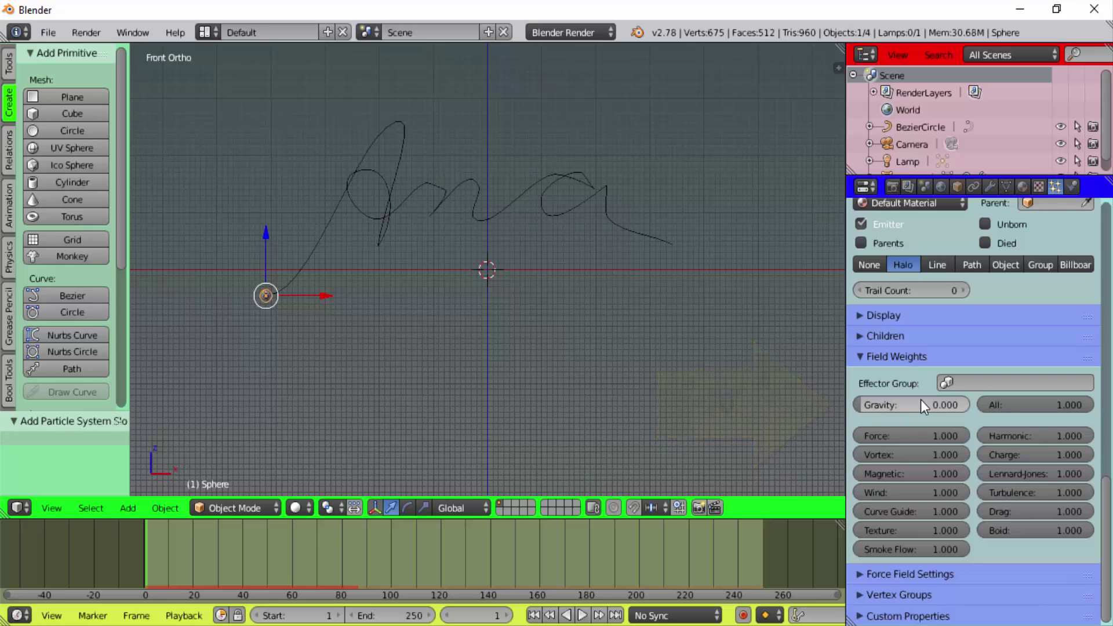
click(582, 616)
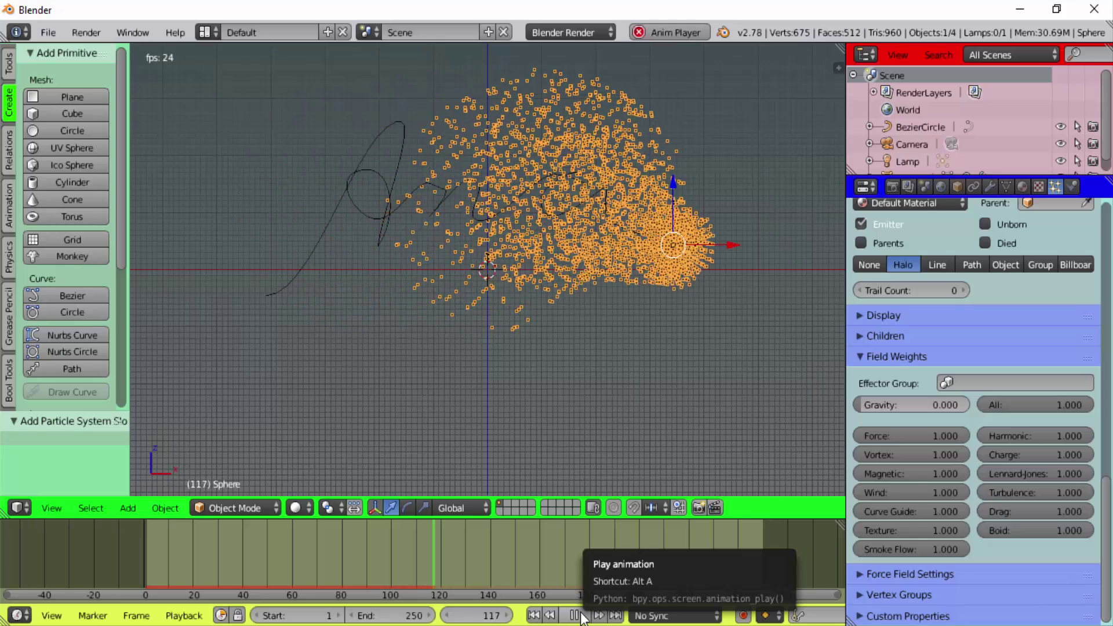
click(582, 615)
click(534, 615)
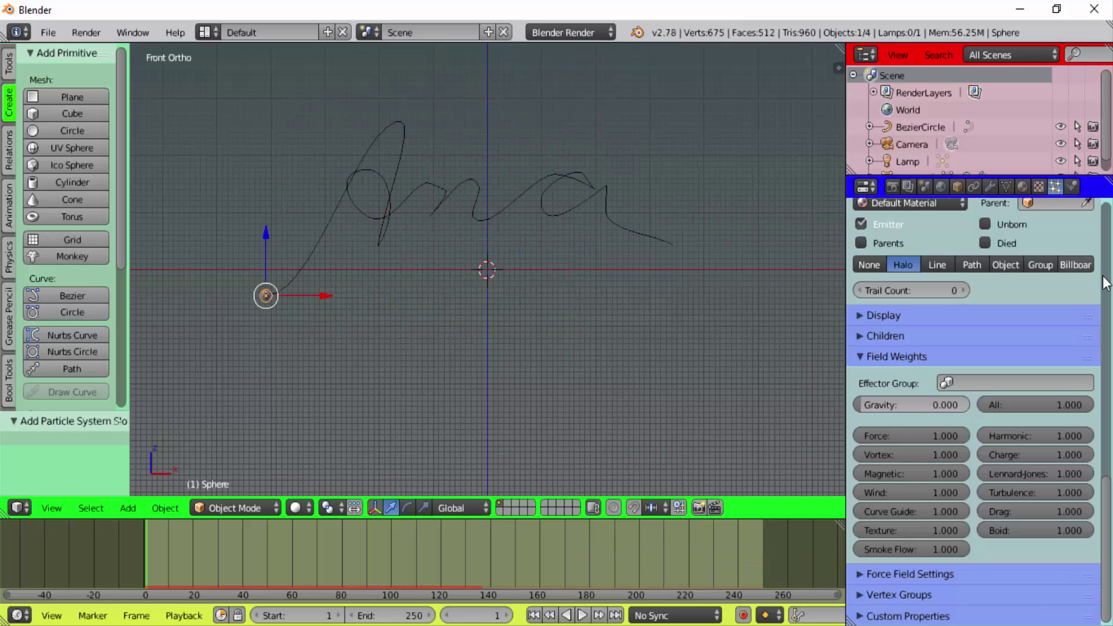
Set the particles' Normal emitter velocity to 0 and preview the animation
scroll(974, 434, up, 6)
scroll(974, 435, up, 20)
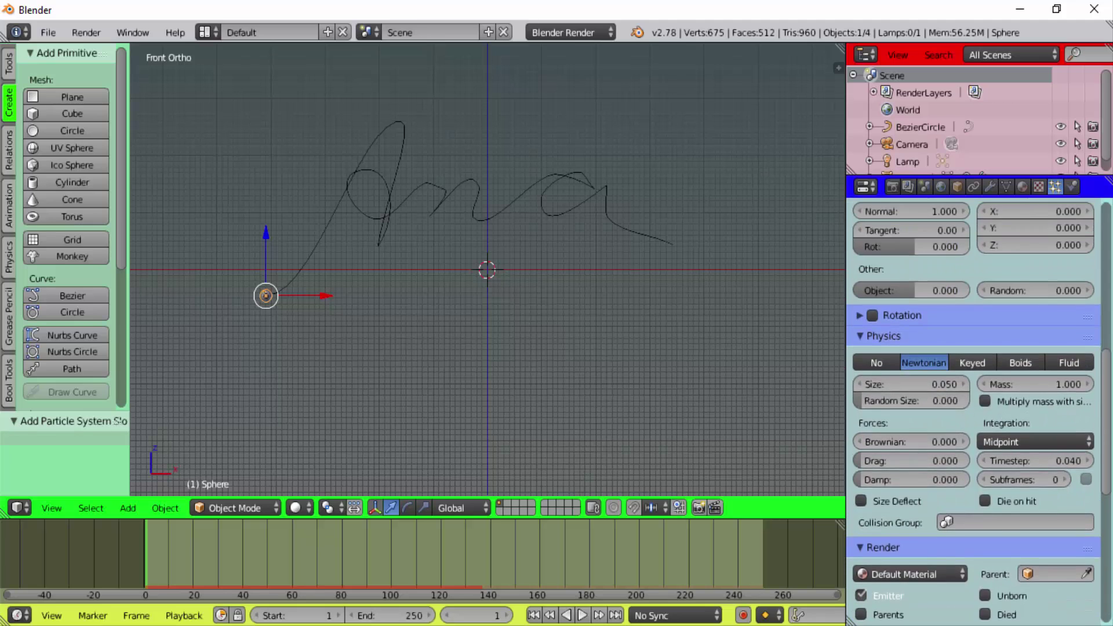
scroll(974, 412, up, 1)
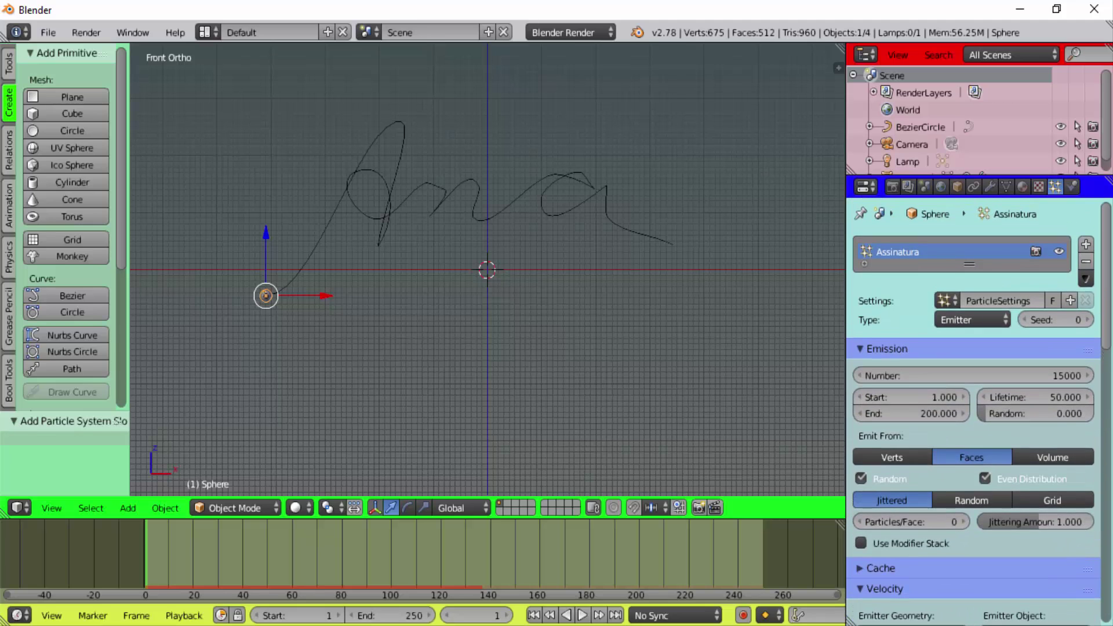
scroll(974, 411, down, 13)
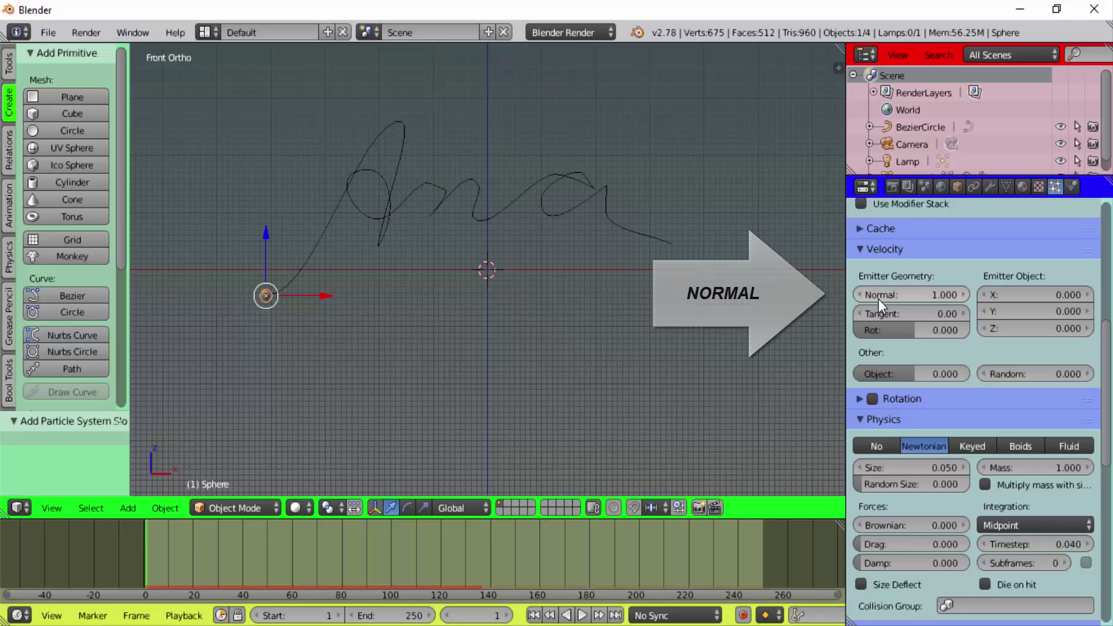
click(917, 297)
text(0)
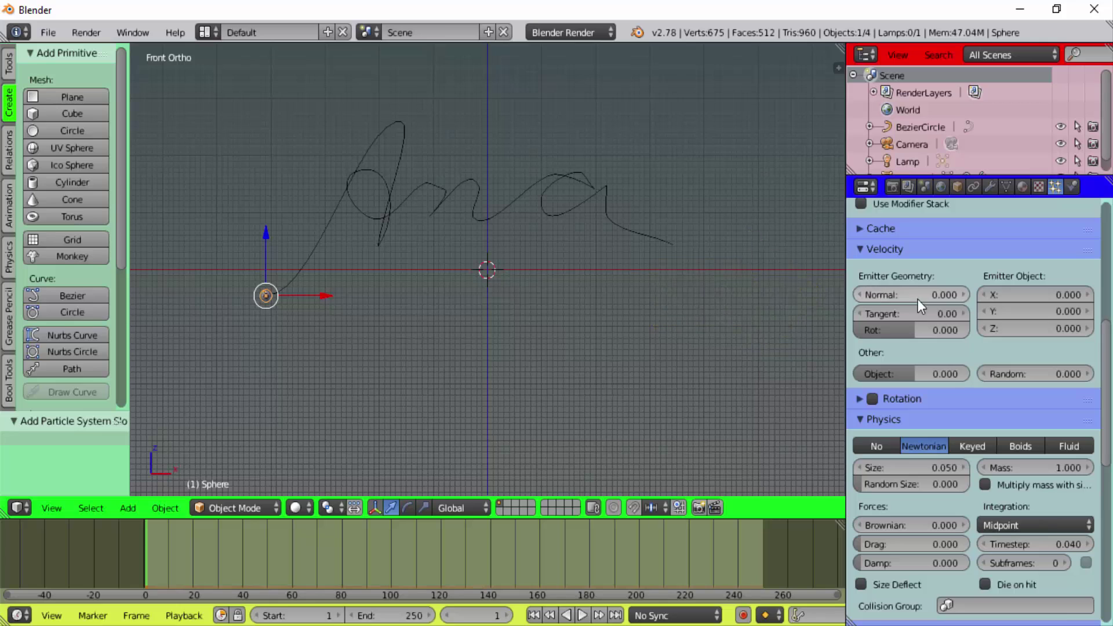
key(Return)
click(581, 615)
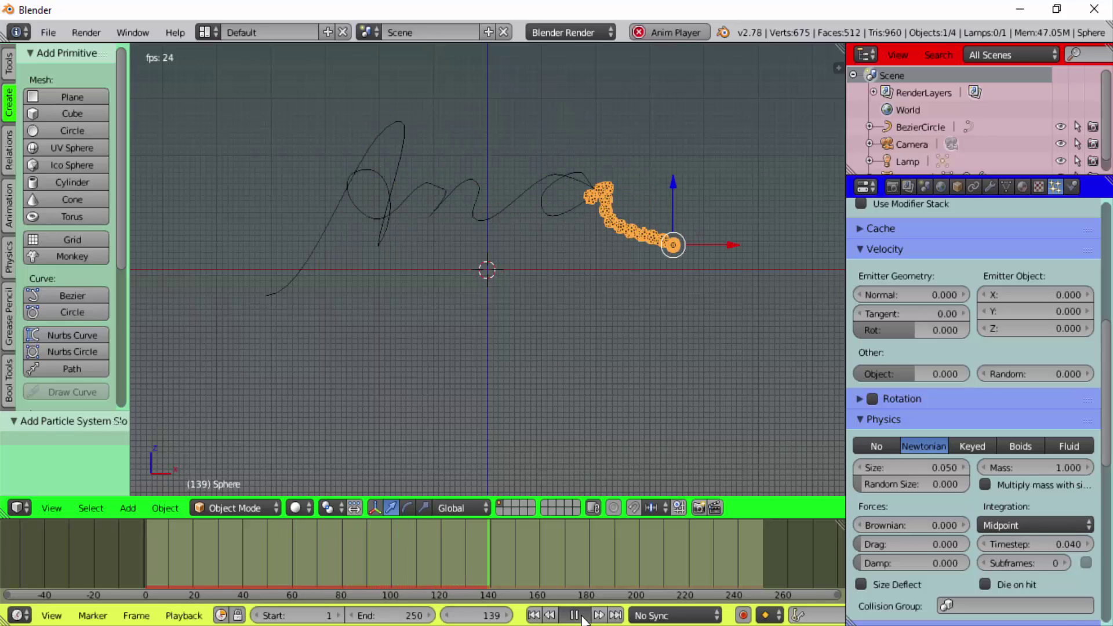
click(582, 617)
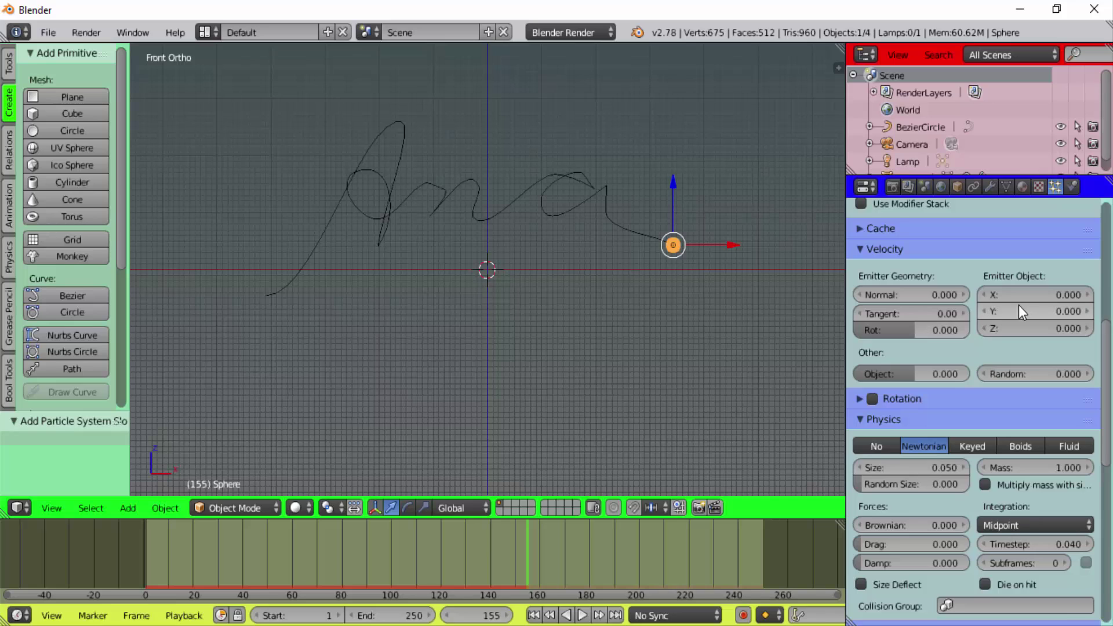
Set the Lifetime of the emitted particles to 300
drag(1107, 328, 1107, 235)
scroll(1077, 341, up, 3)
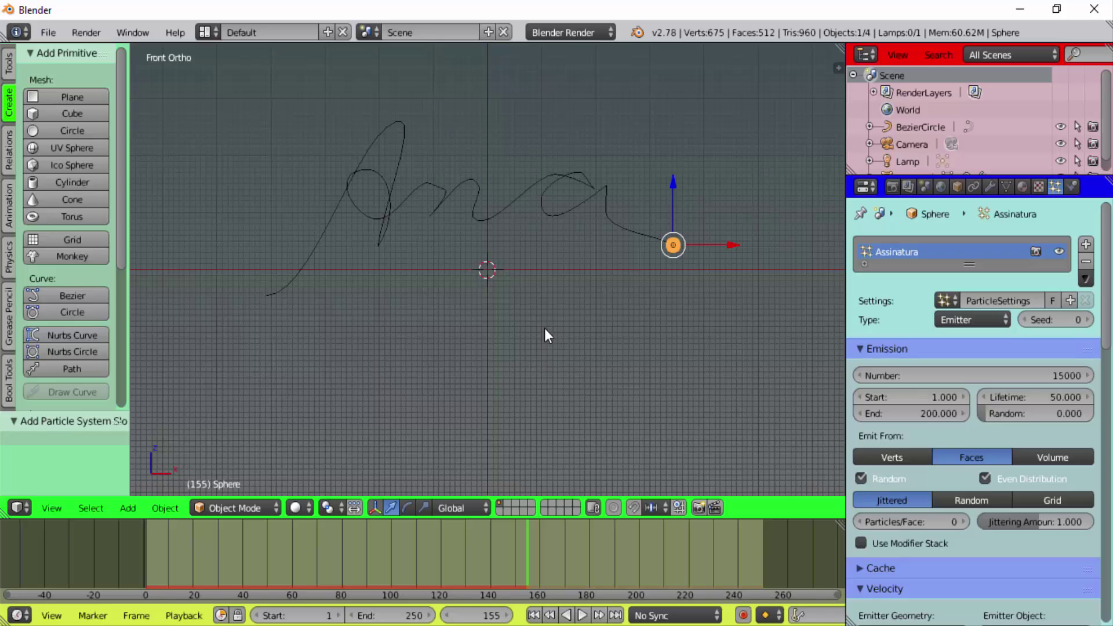
click(1034, 398)
text(300)
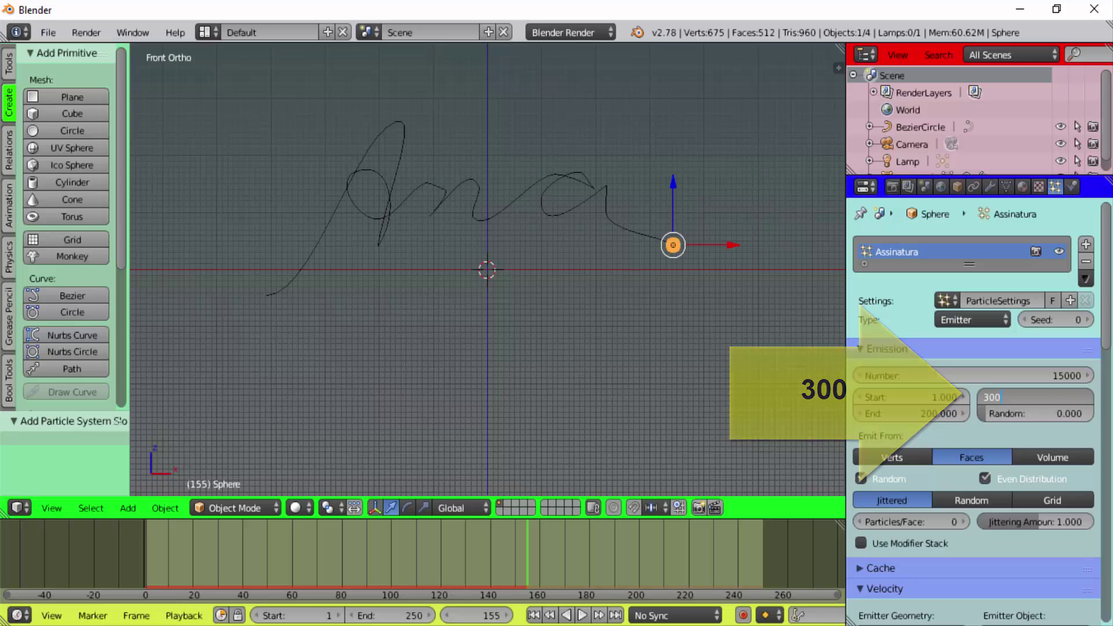
key(Return)
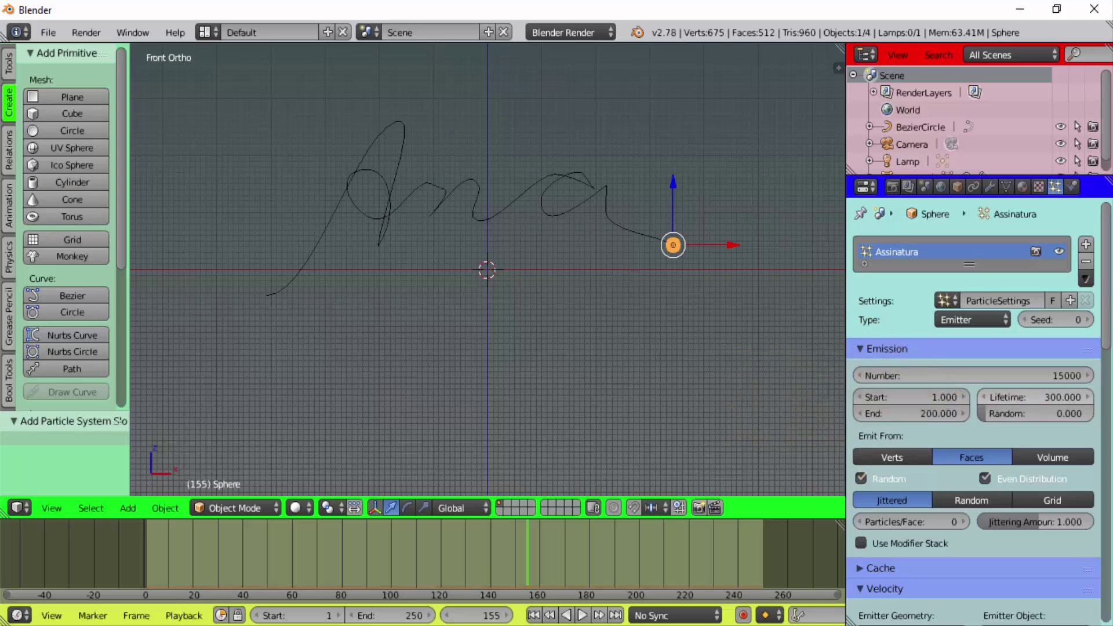
Play the animation from the first frame twice to check the particle trail along the curve
click(533, 616)
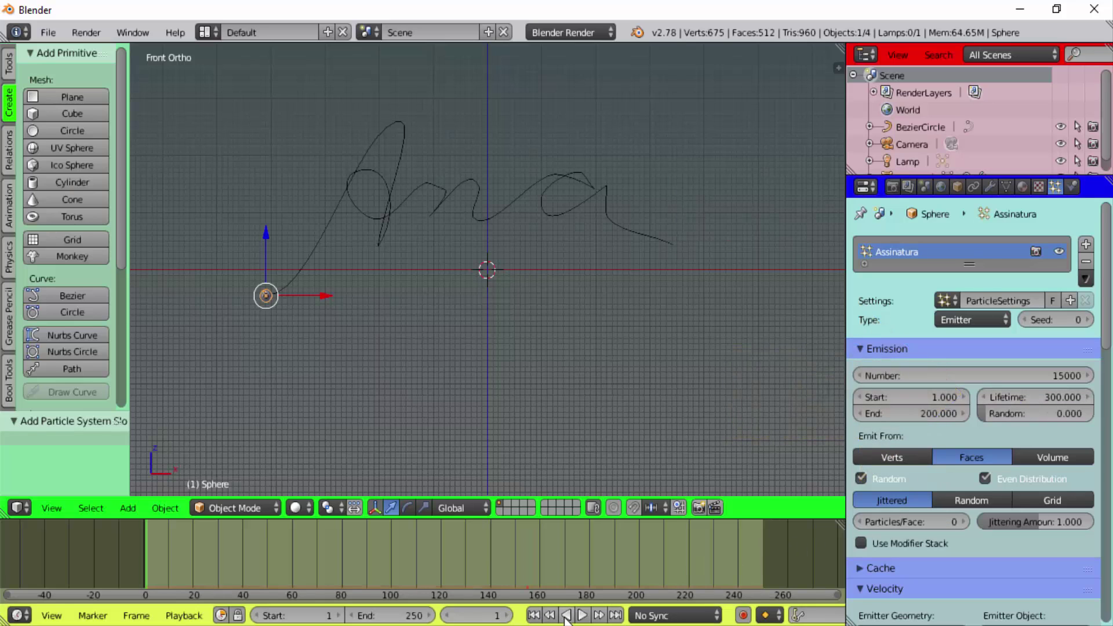
click(582, 616)
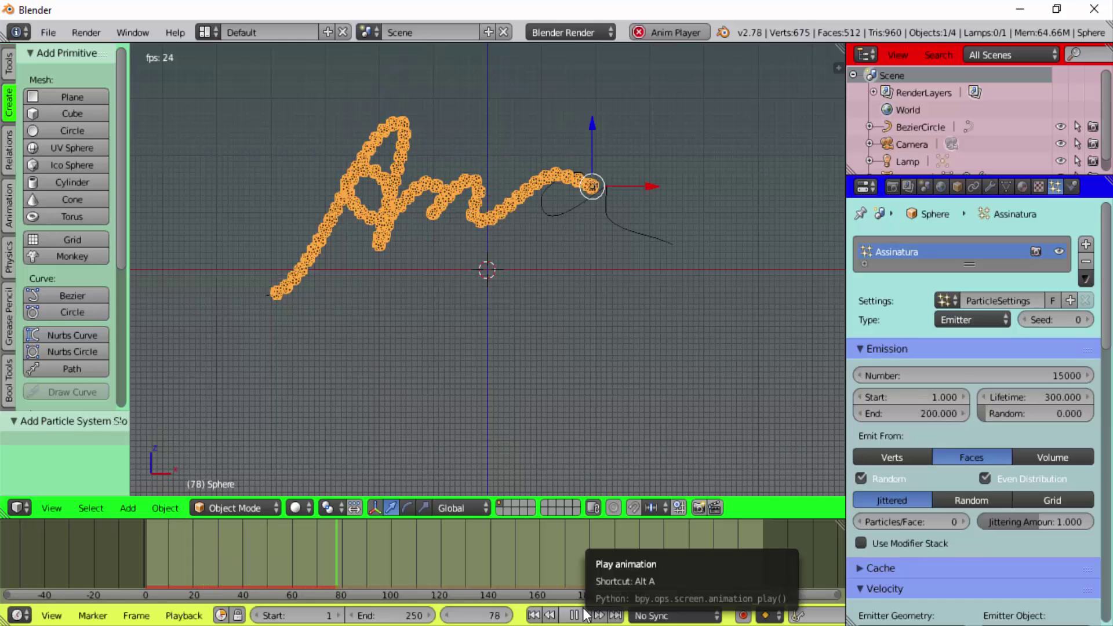
click(582, 615)
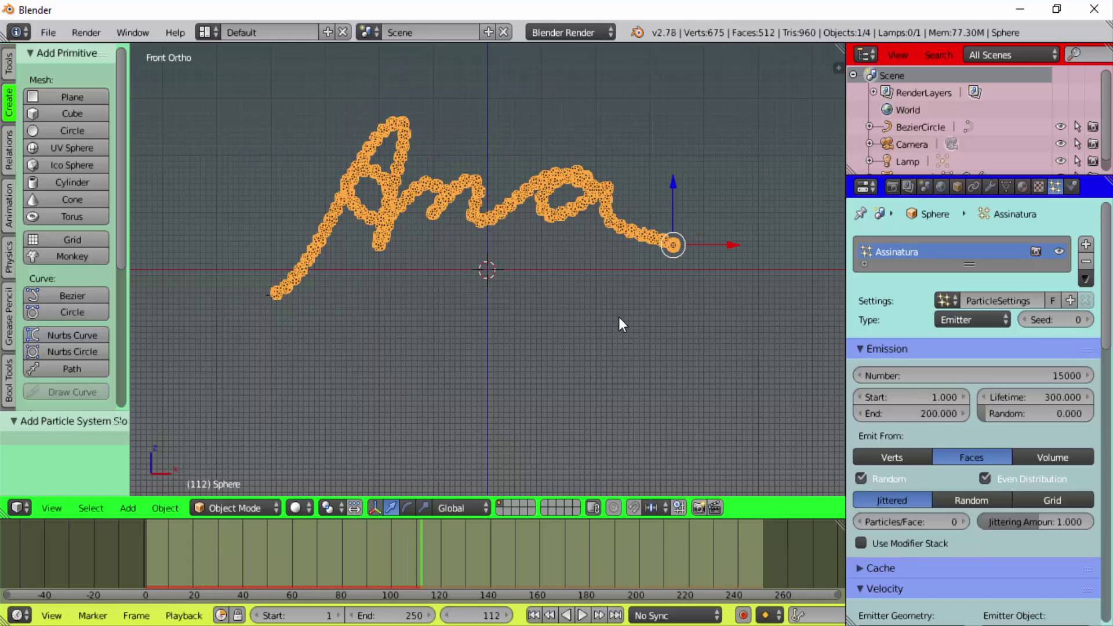
click(533, 616)
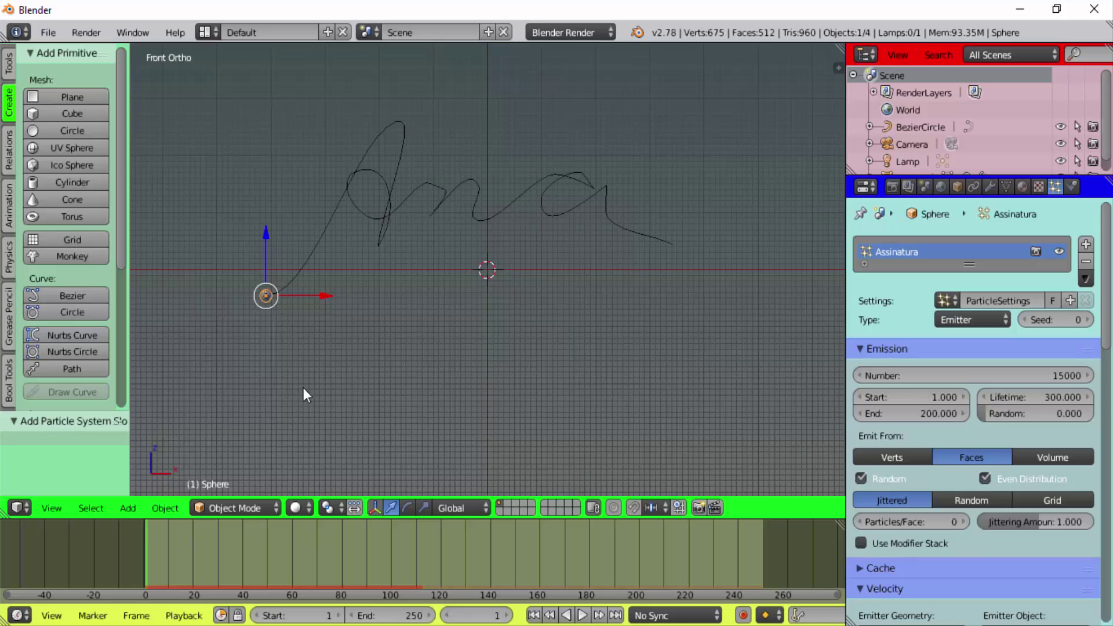
click(582, 615)
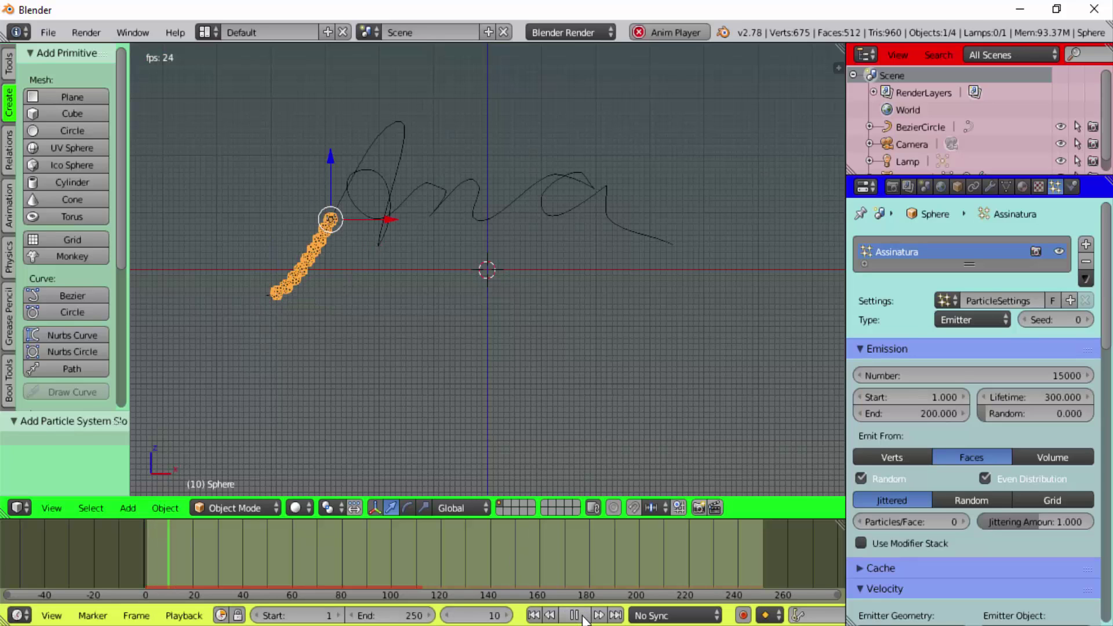
Stop the playback at frame 34 and render that frame to check how the particle trail looks
click(575, 615)
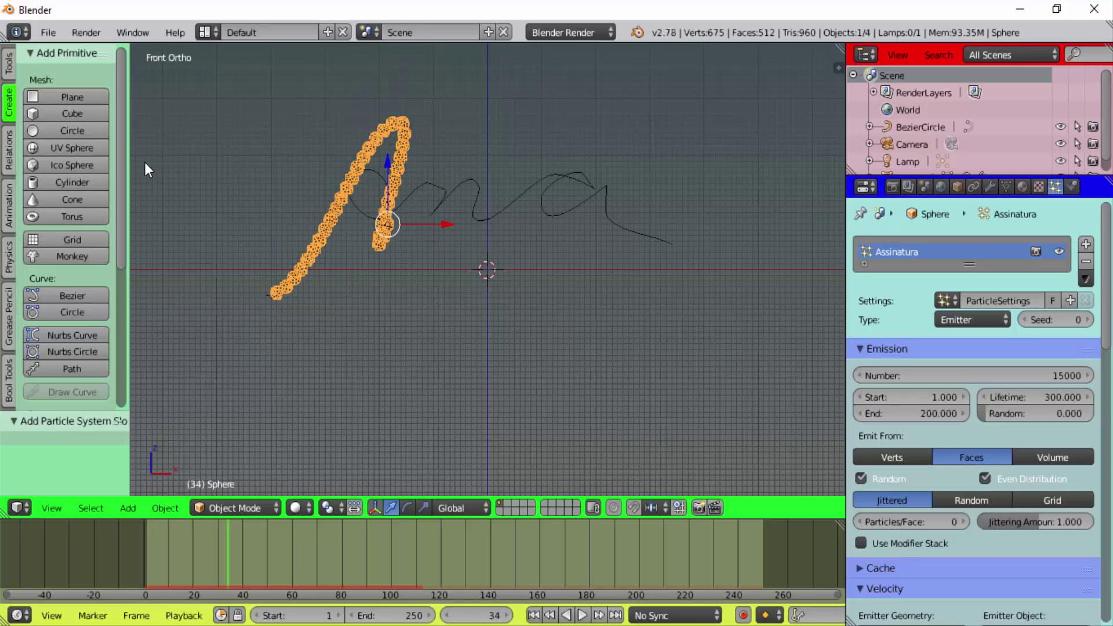
click(87, 33)
click(105, 52)
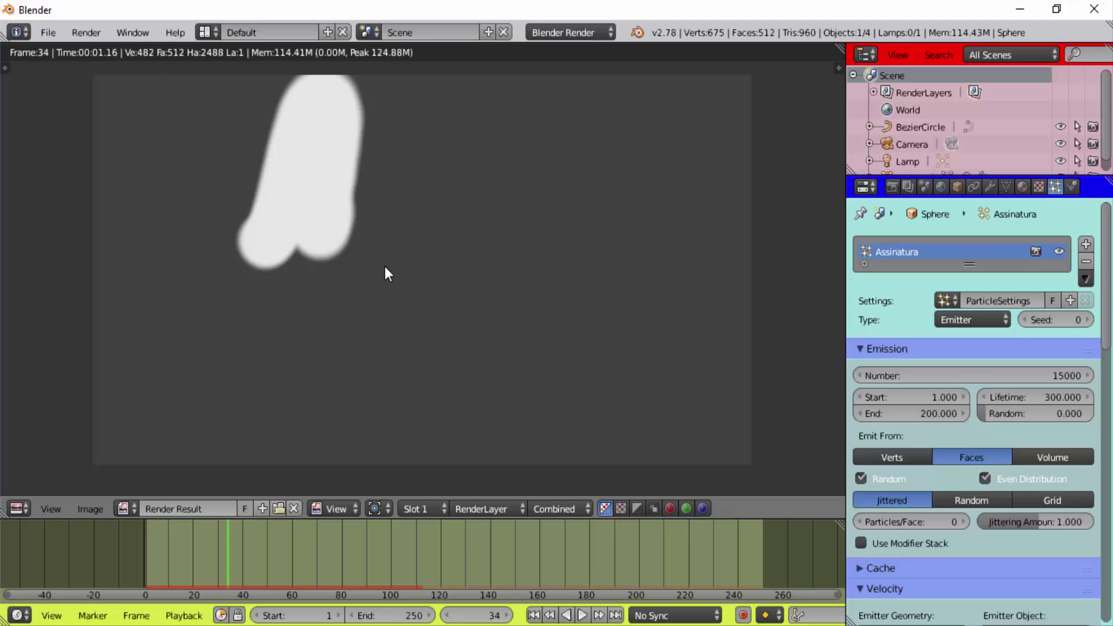
key(Escape)
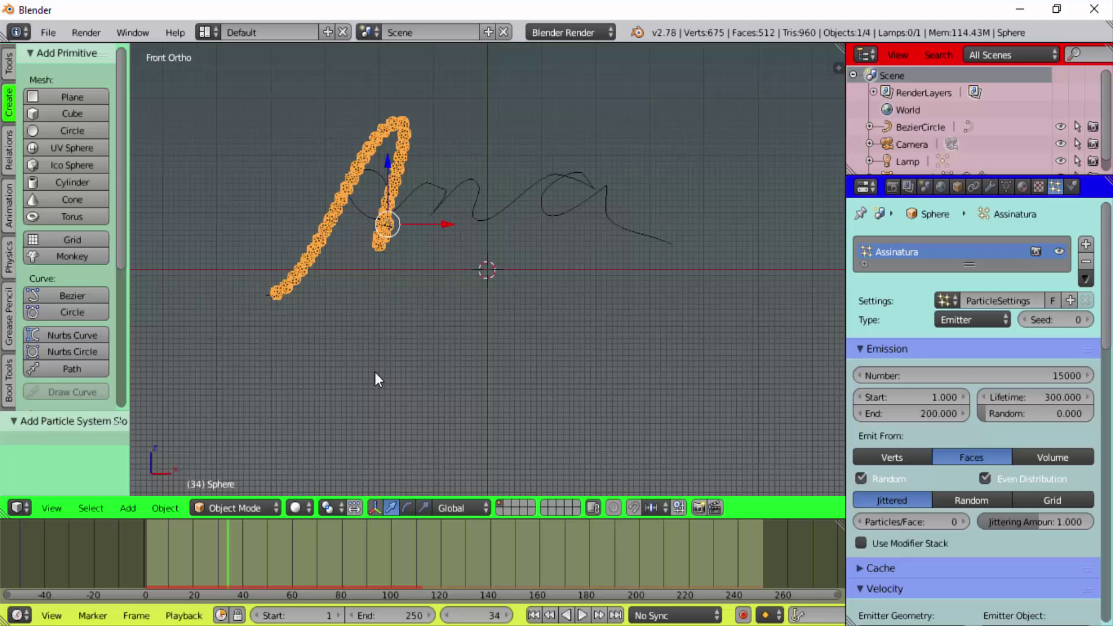
Return the animation to frame 0 and set the particle system's render type to None
click(144, 549)
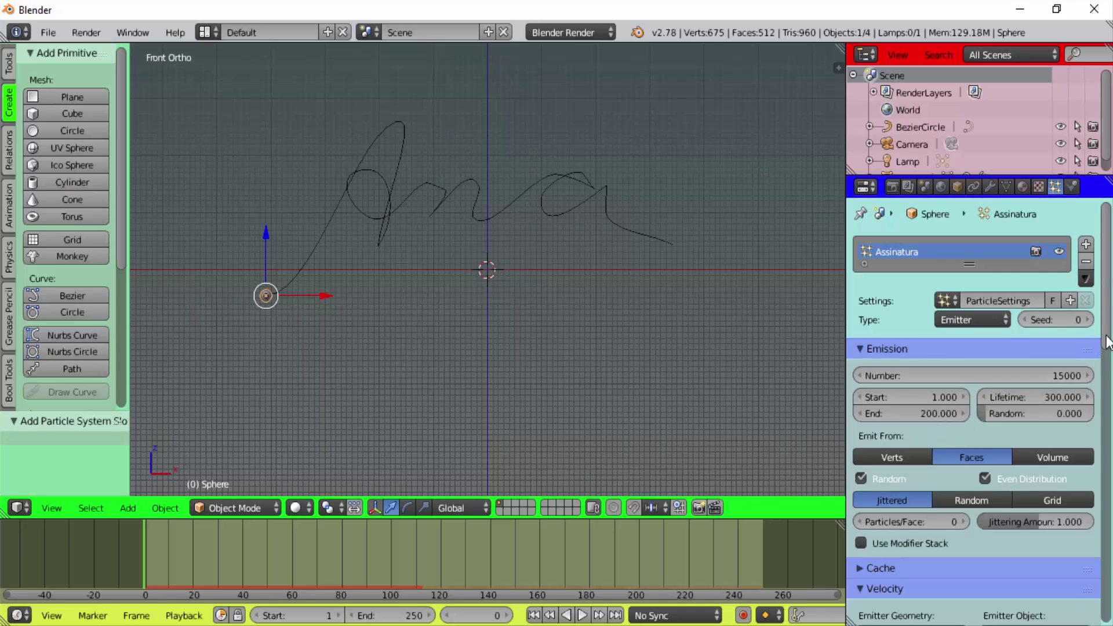
drag(1107, 339, 1103, 548)
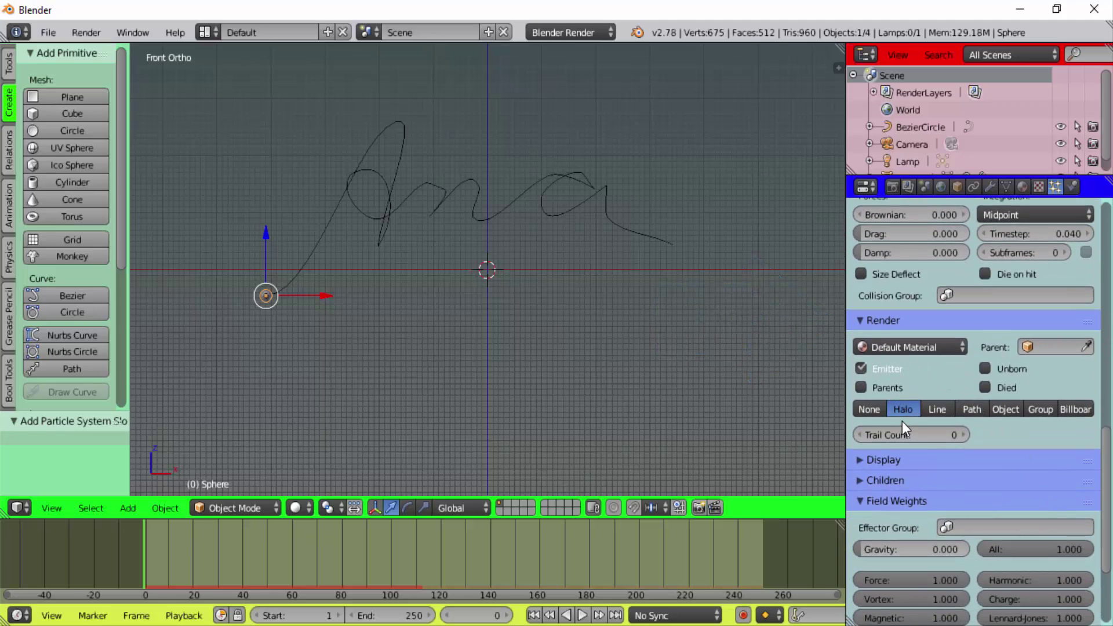
click(873, 410)
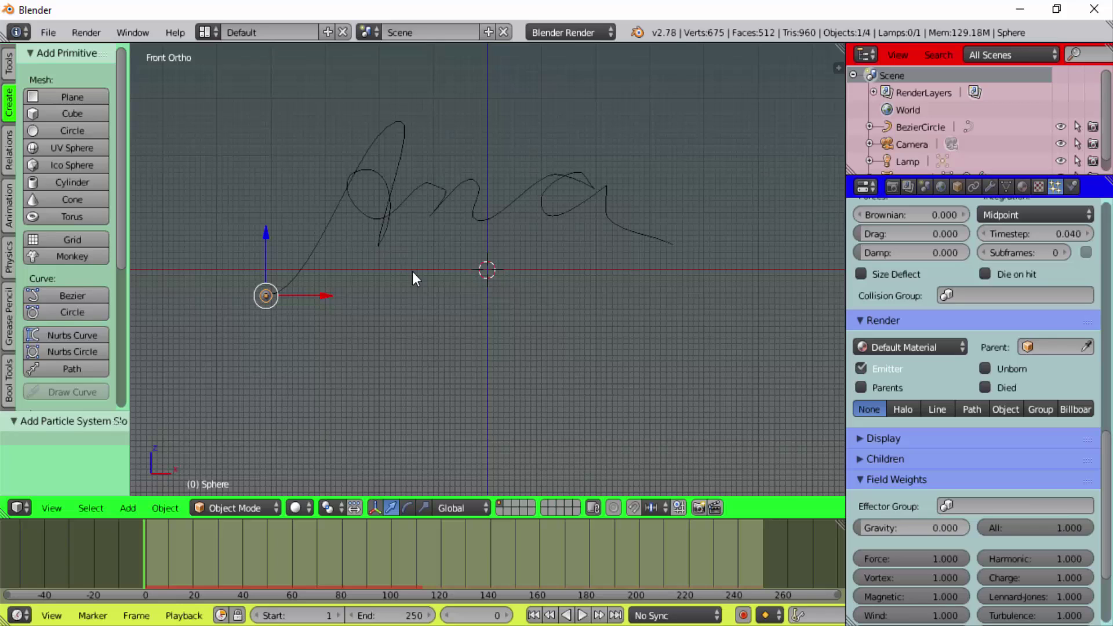
Apply the Quick Smoke effect to the emitter sphere
scroll(413, 273, down, 3)
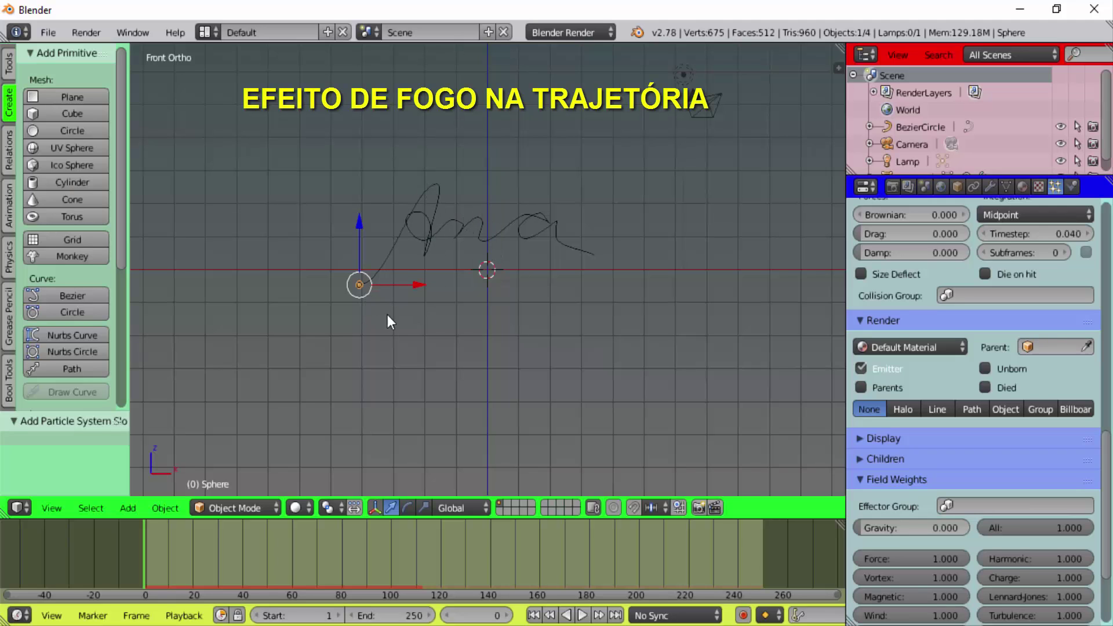
scroll(367, 318, up, 3)
scroll(284, 321, down, 1)
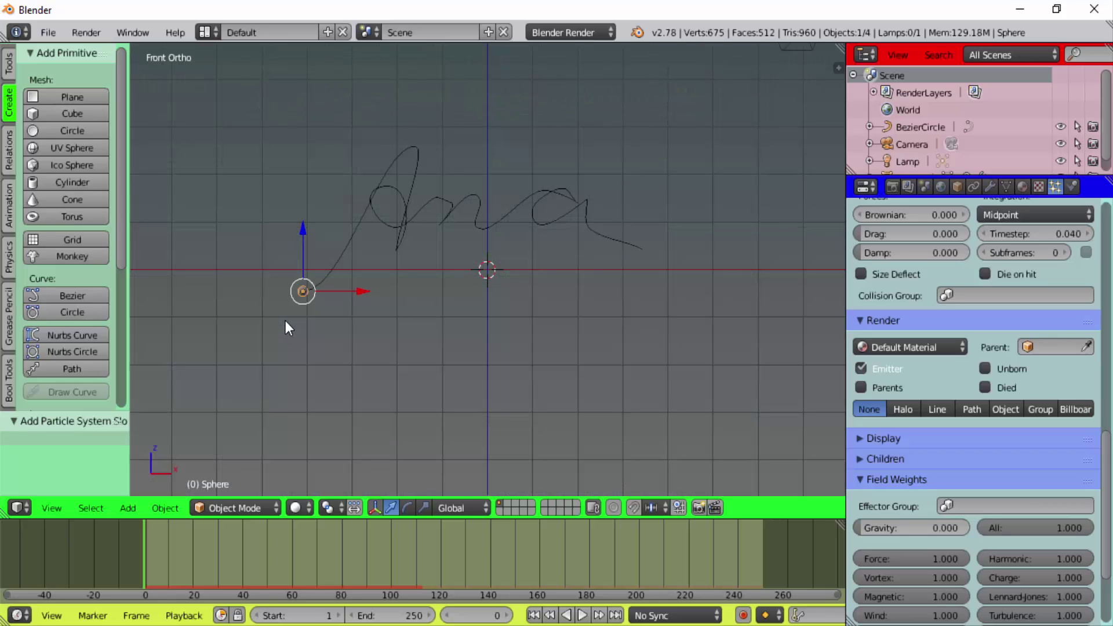
click(169, 506)
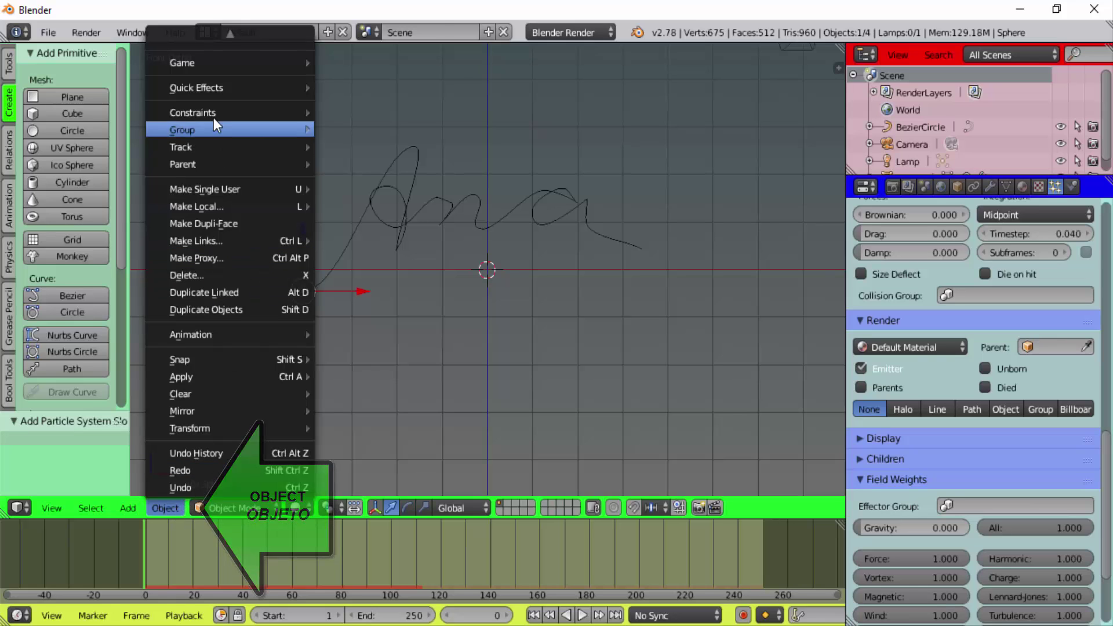
mouse_move(215, 88)
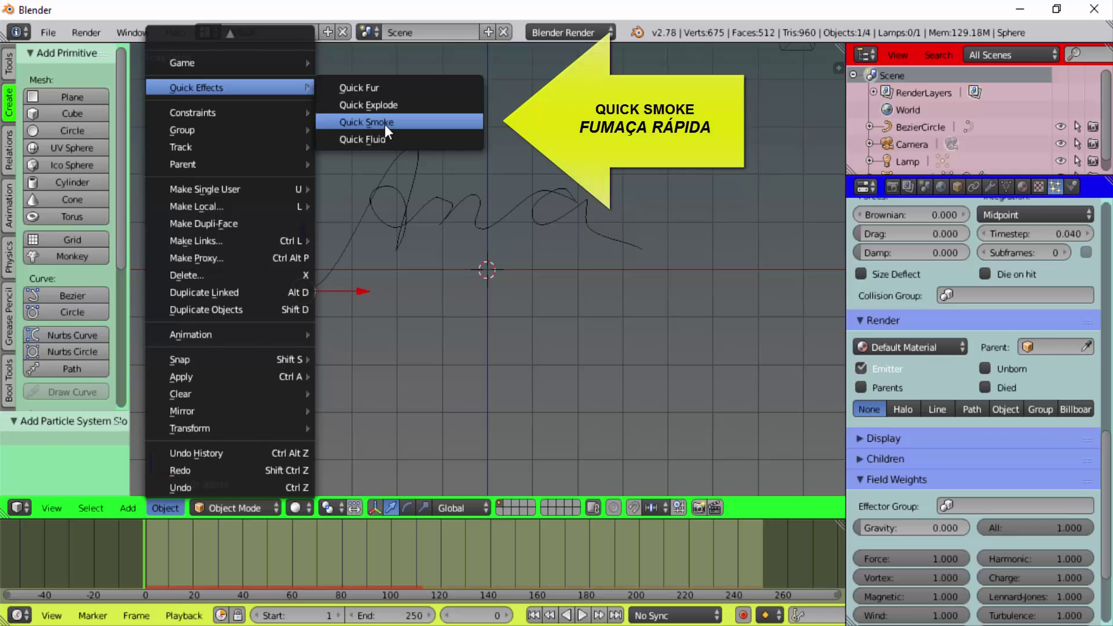
click(384, 122)
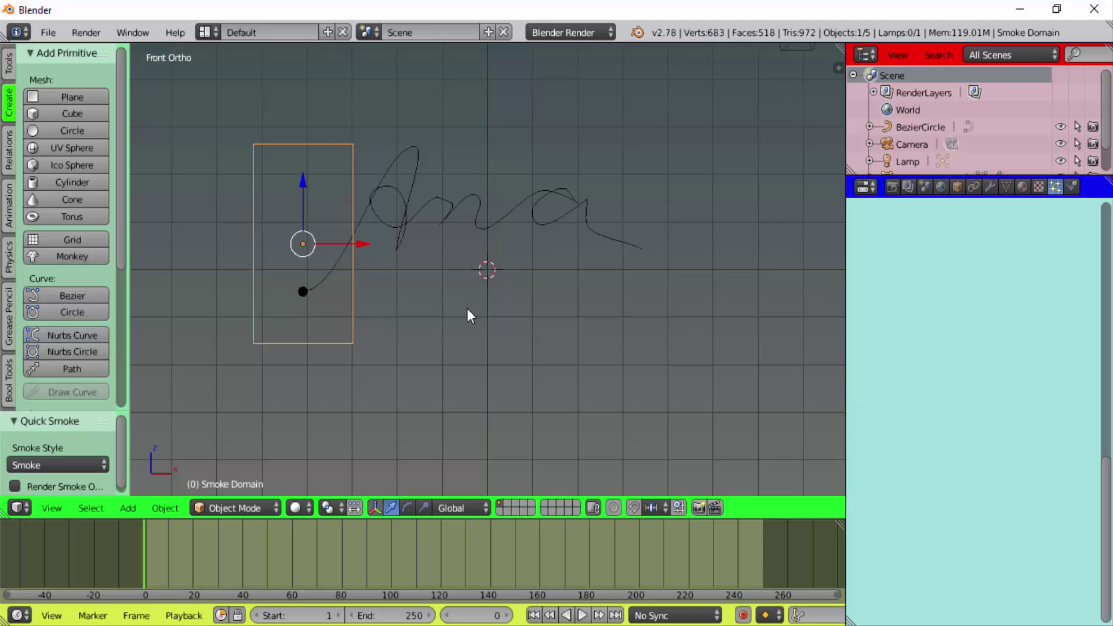
Scale the smoke domain by about 4.13 along X and move it about 3.9 along X to span the signature curve
key(s)
key(x)
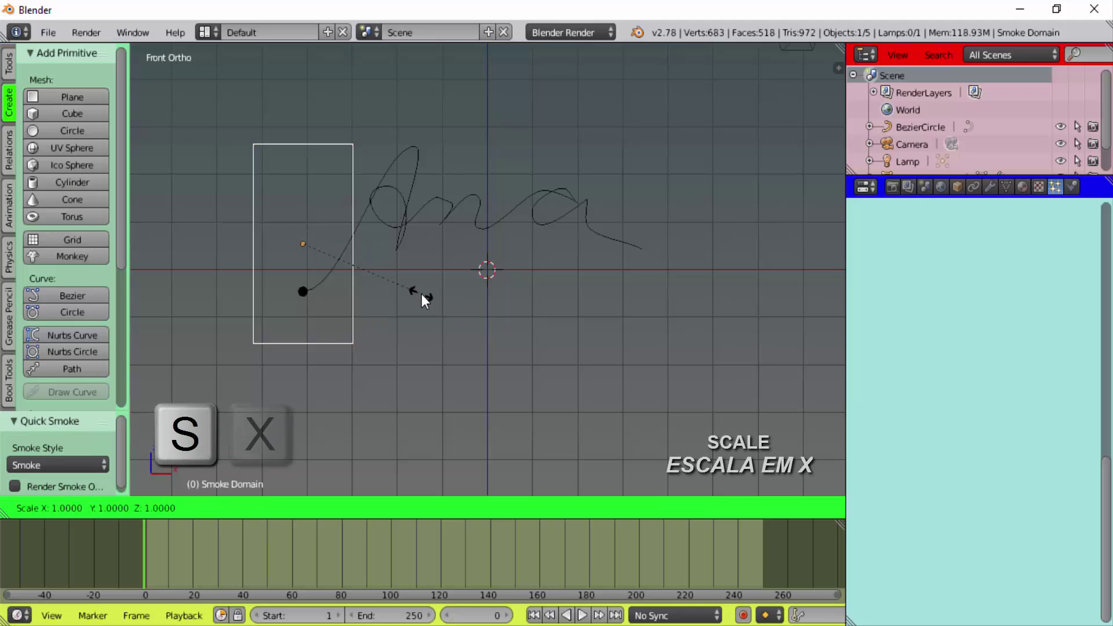
click(825, 305)
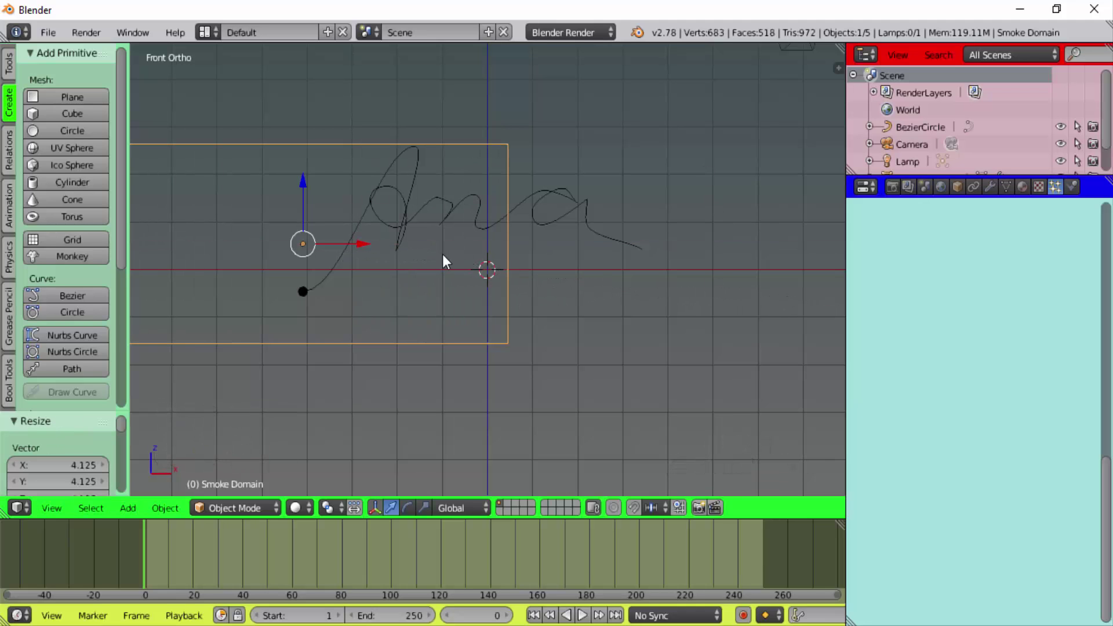
drag(358, 245, 534, 241)
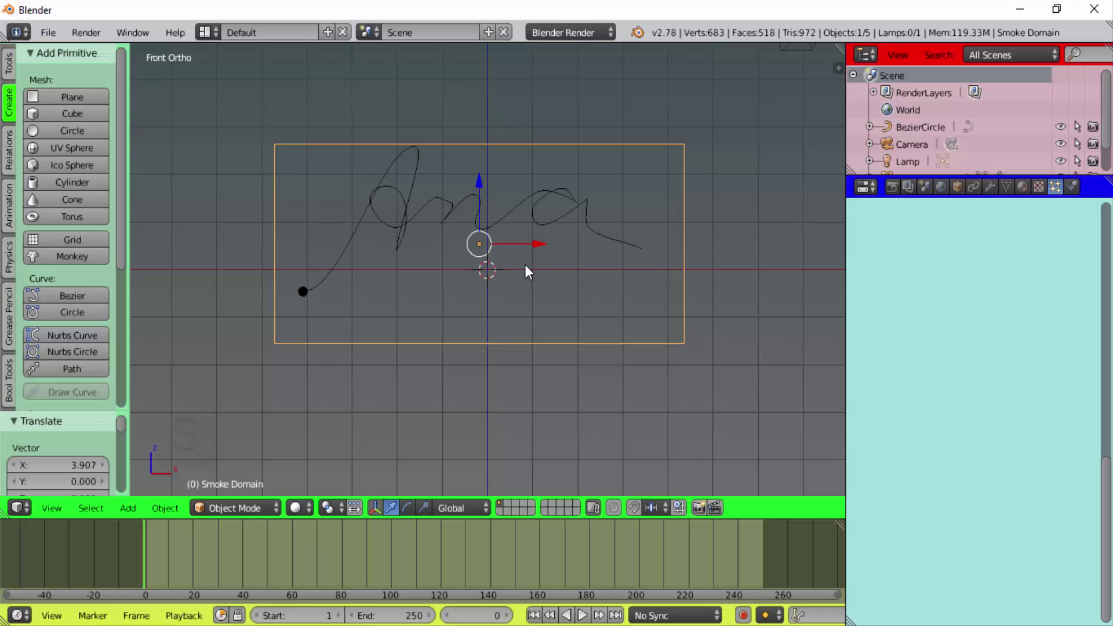
Scale the smoke domain by about 1.65 along Z and shift it about -0.22 along X
key(s)
key(z)
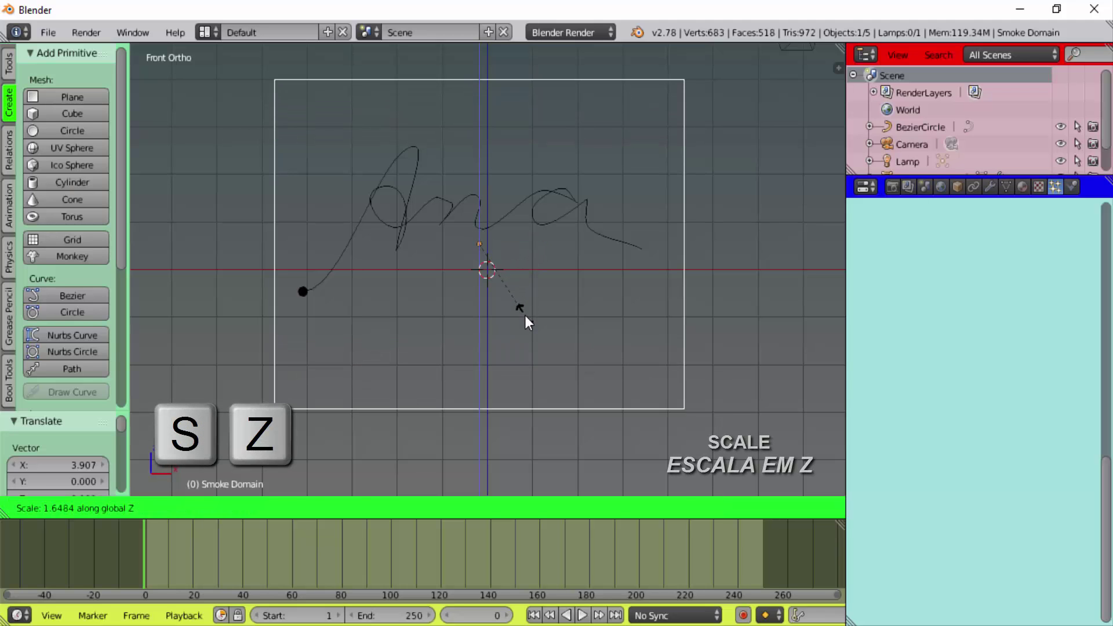
click(524, 315)
drag(540, 245, 530, 248)
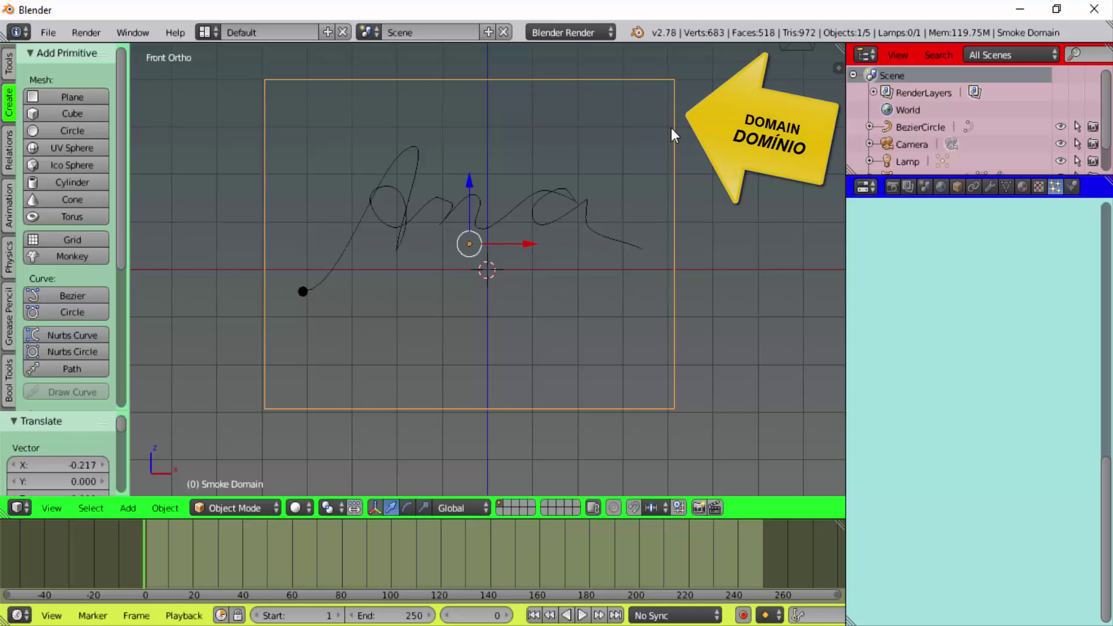
Show the smoke physics settings of the domain and the sphere, and raise the domain along Z to leave more room above the curve
click(1072, 186)
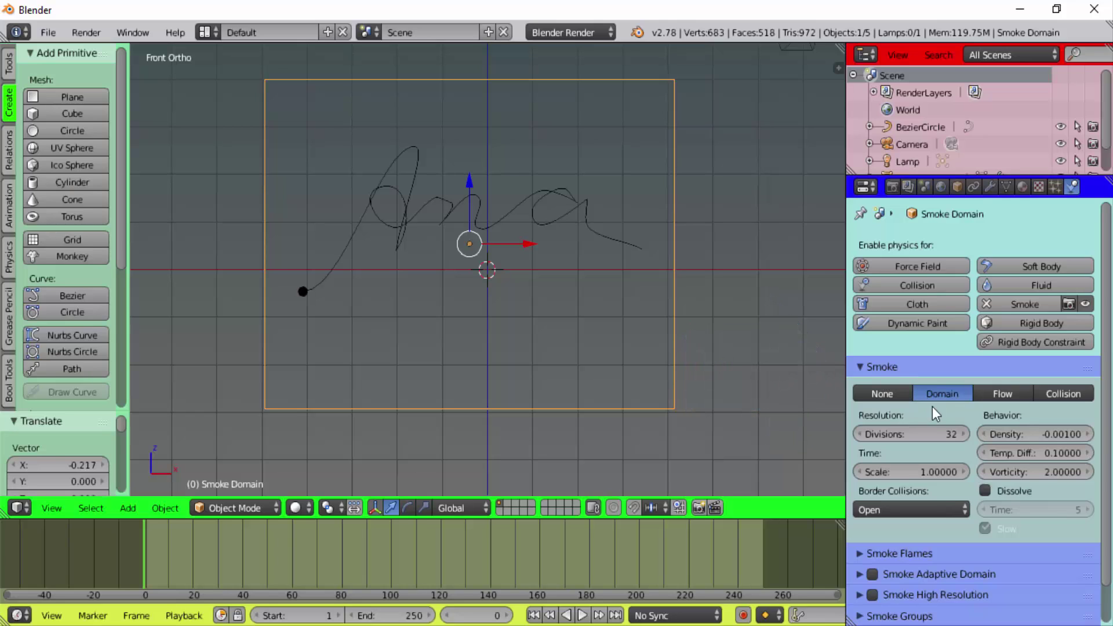
right_click(303, 291)
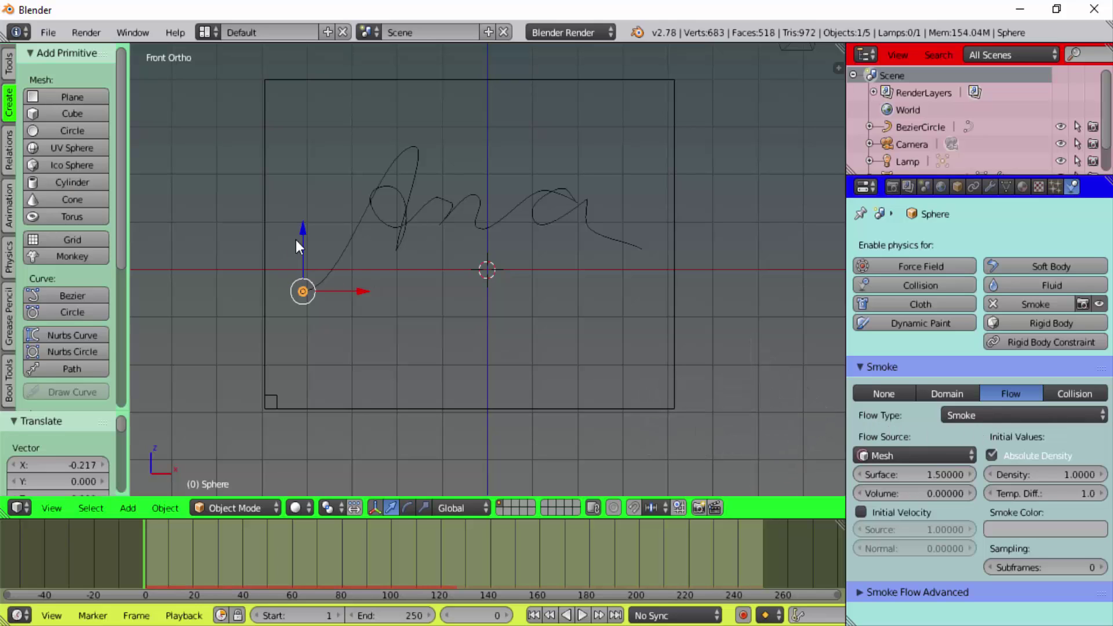
right_click(670, 187)
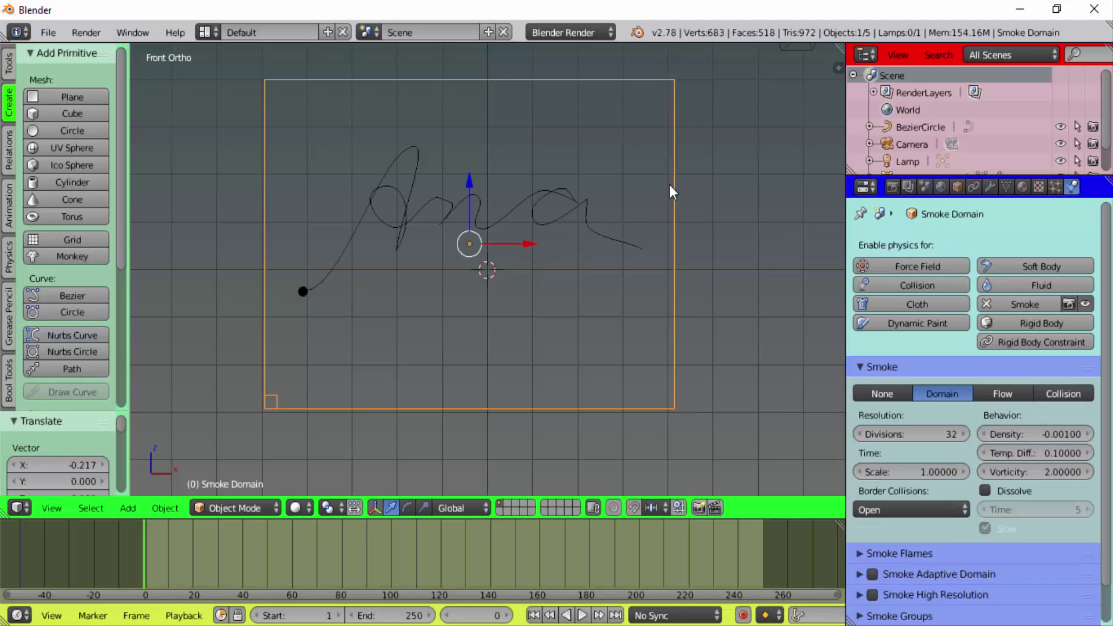
drag(470, 182, 467, 127)
scroll(497, 342, down, 2)
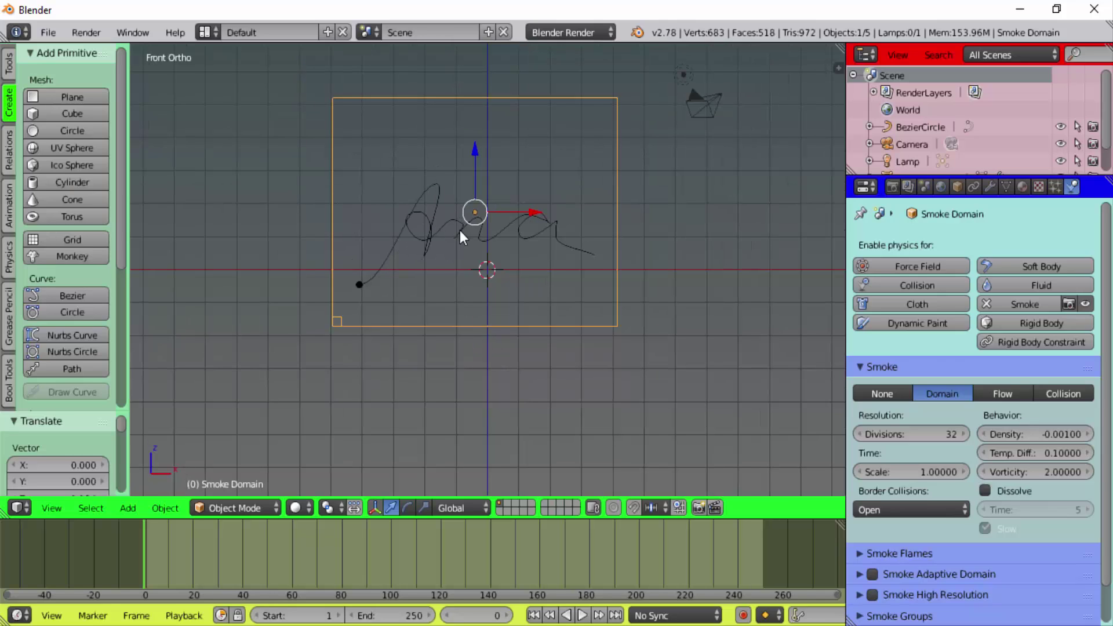
Set the sphere's smoke Flow Type to Fire and preview the animation, returning to the first frame
right_click(357, 284)
click(1001, 415)
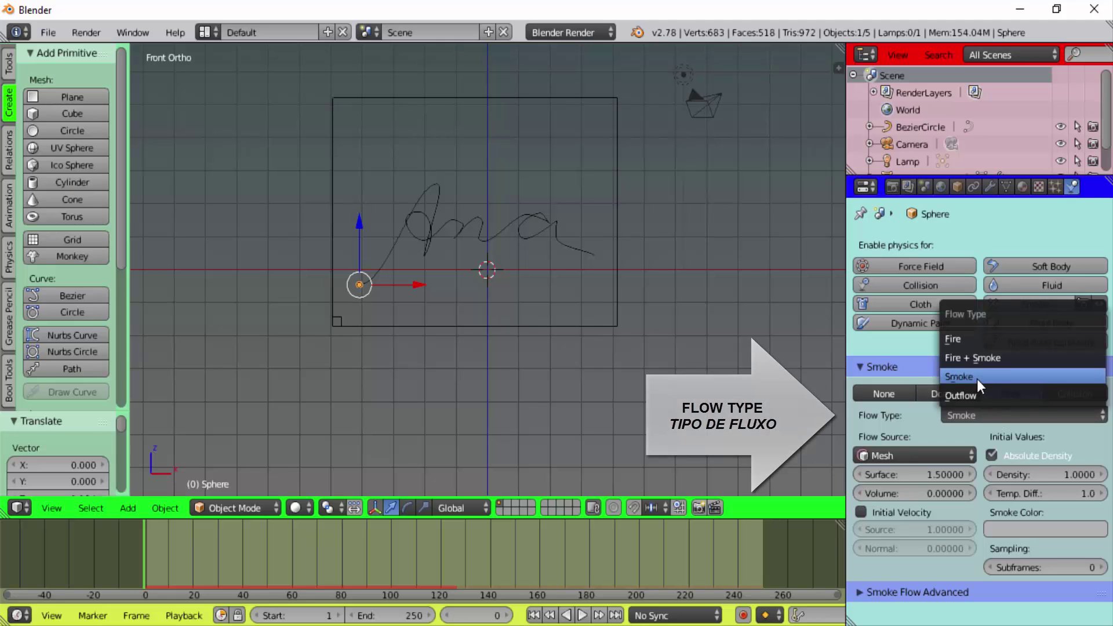
click(962, 339)
click(584, 613)
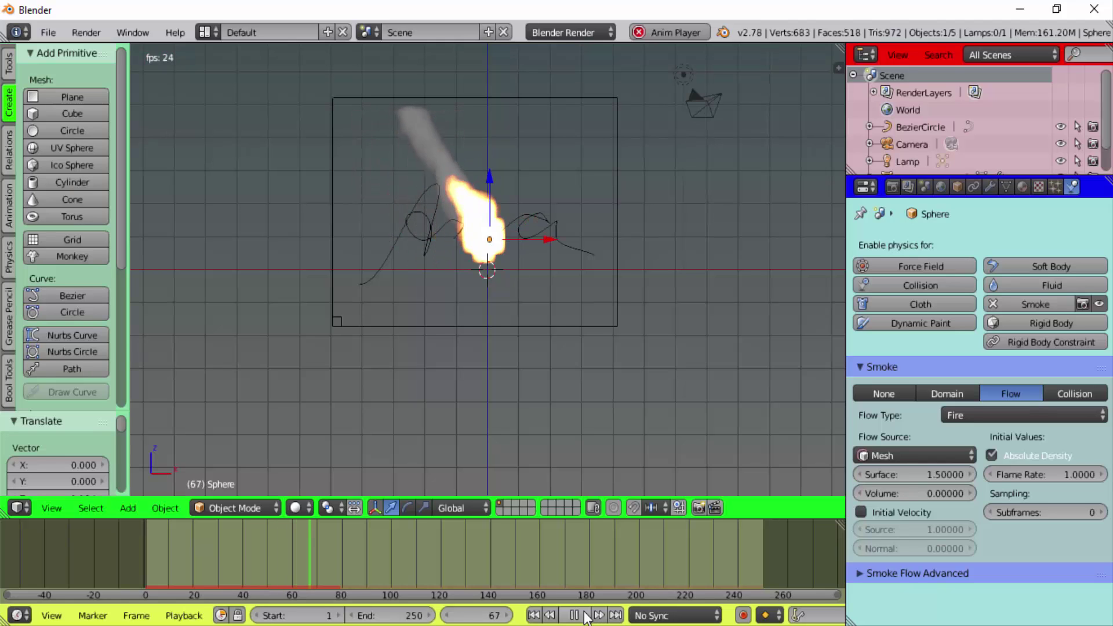
click(584, 613)
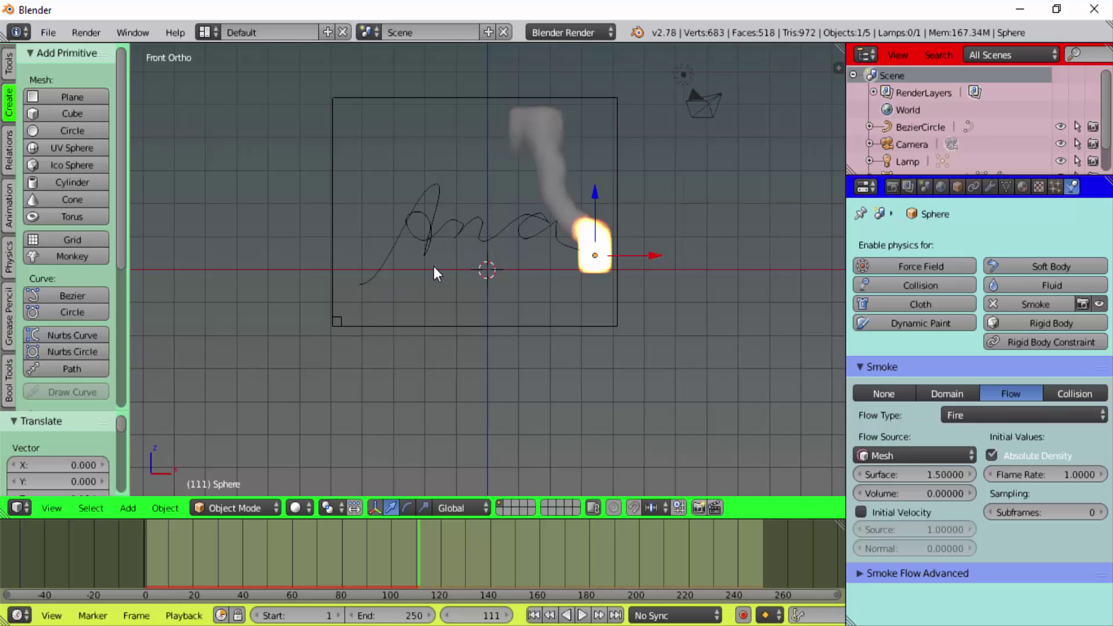
click(534, 615)
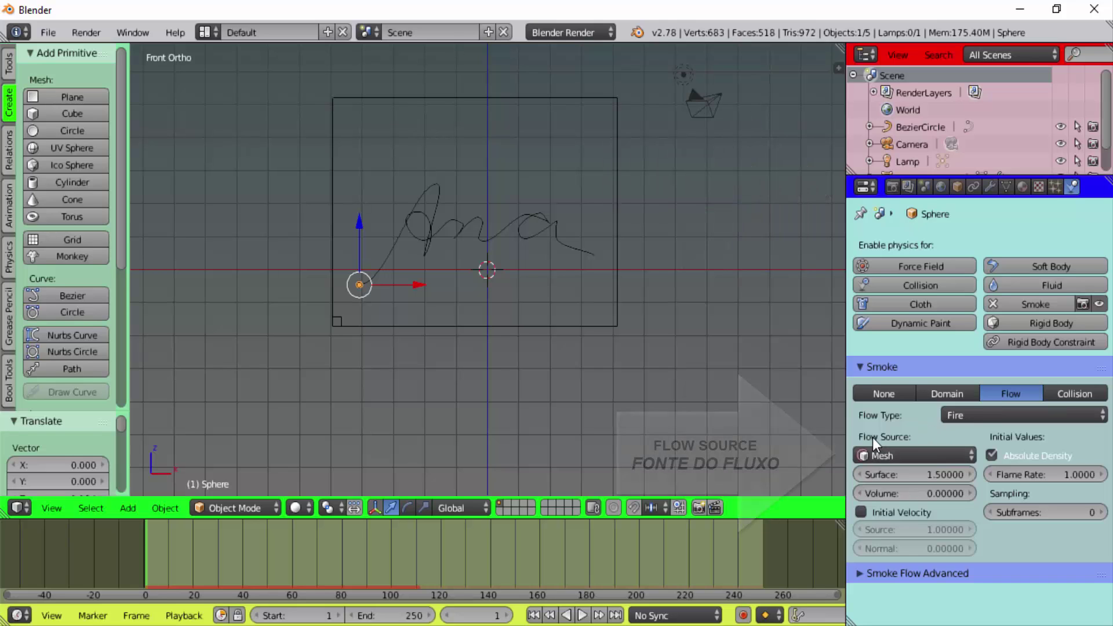
Set the fire's Flow Source to the particle system Assinatura and preview the animation, returning to the first frame
click(900, 455)
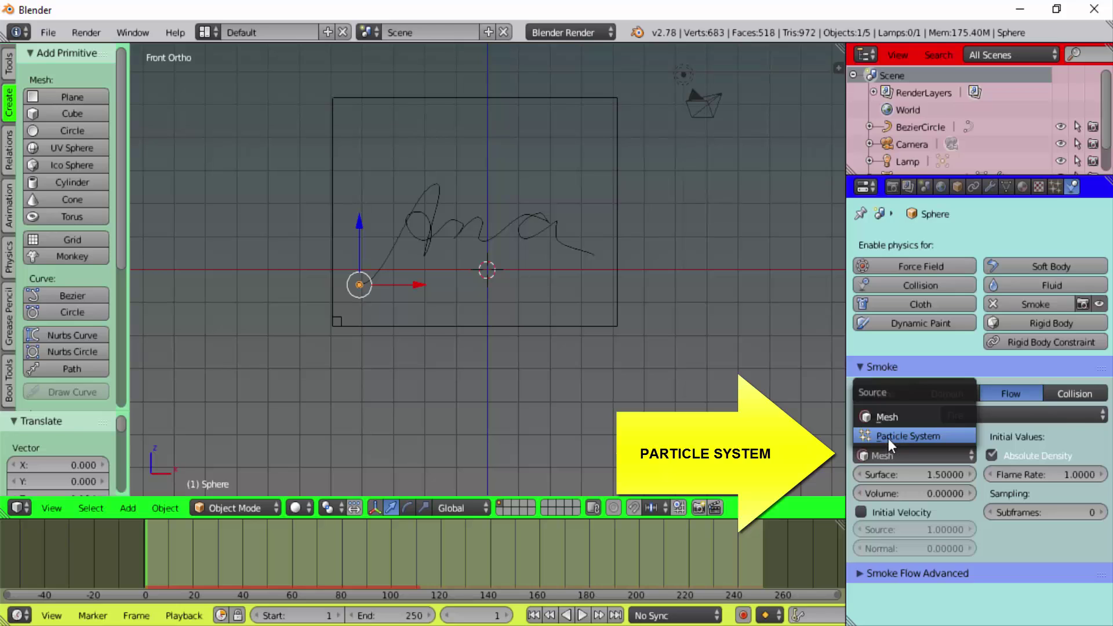
click(892, 437)
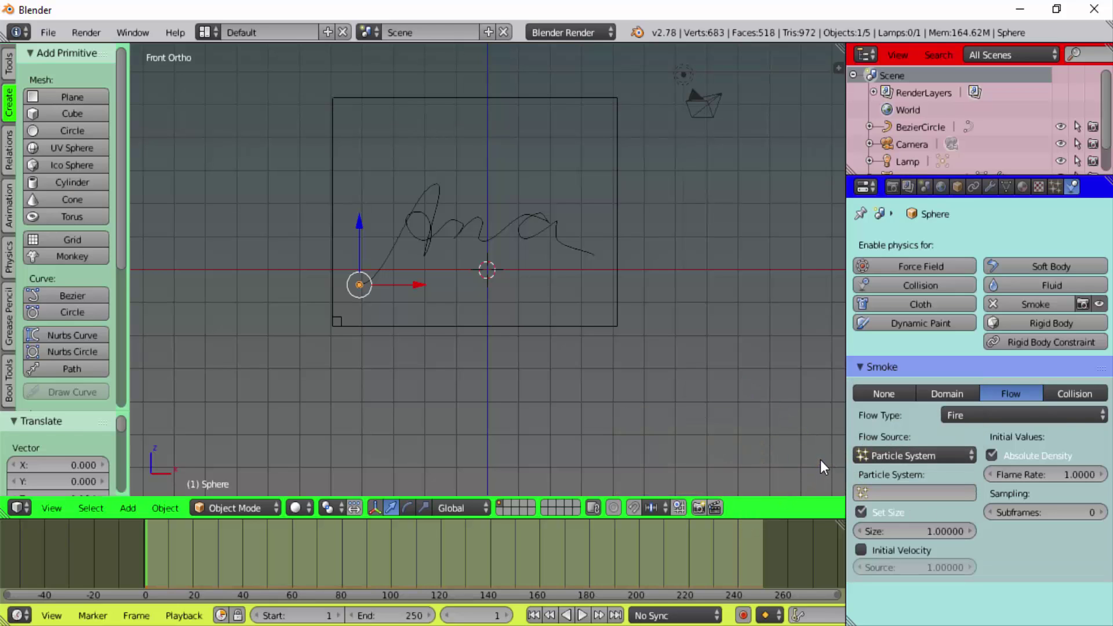
click(909, 493)
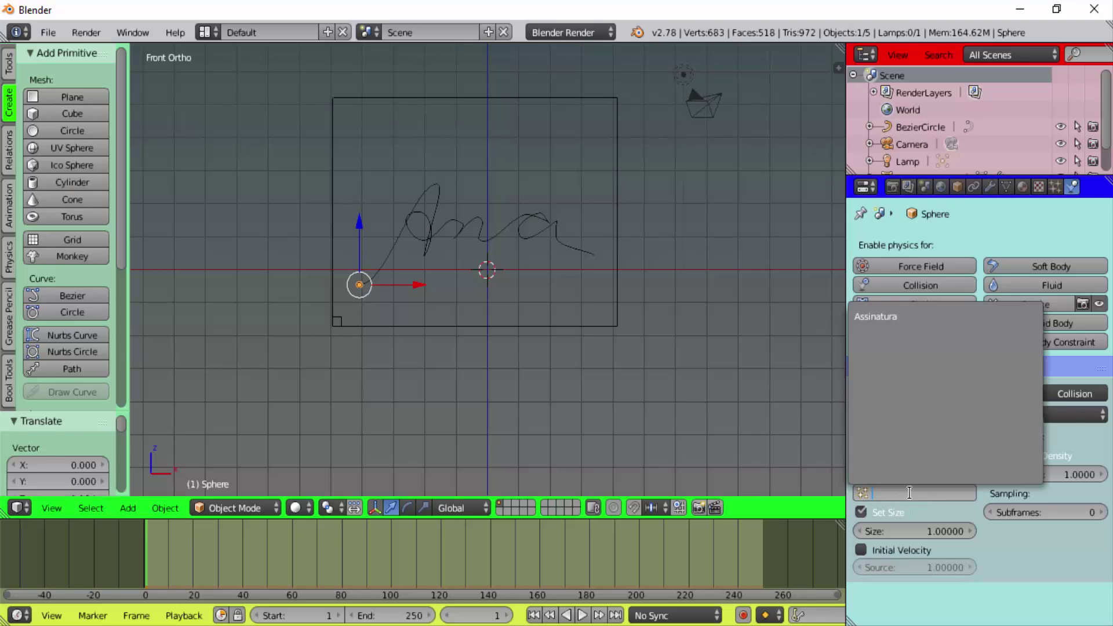
click(886, 316)
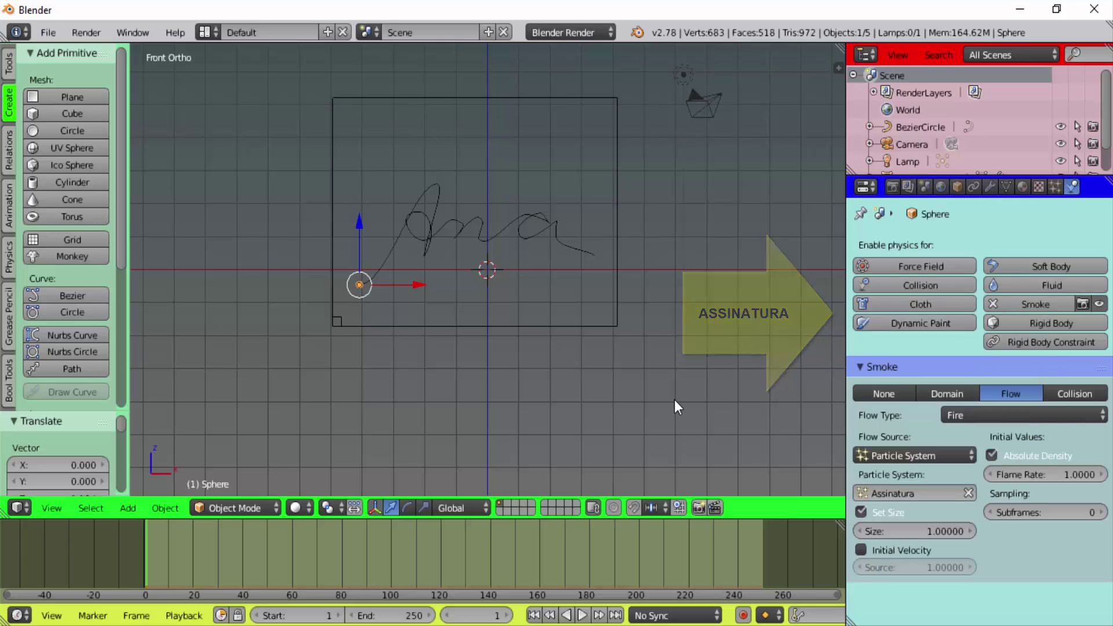
click(583, 615)
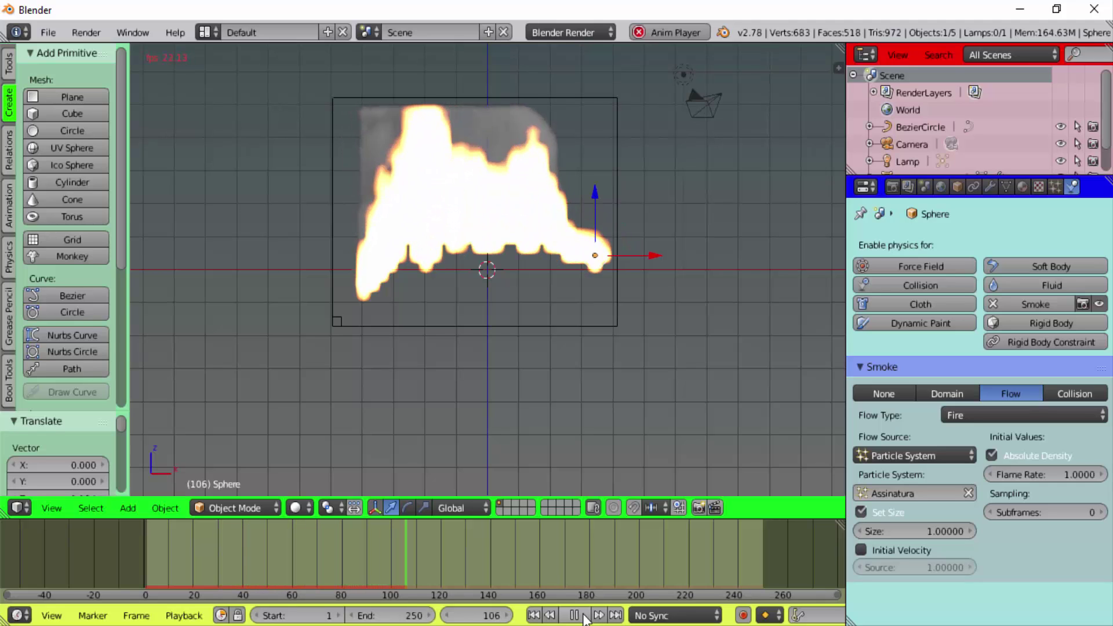
click(584, 614)
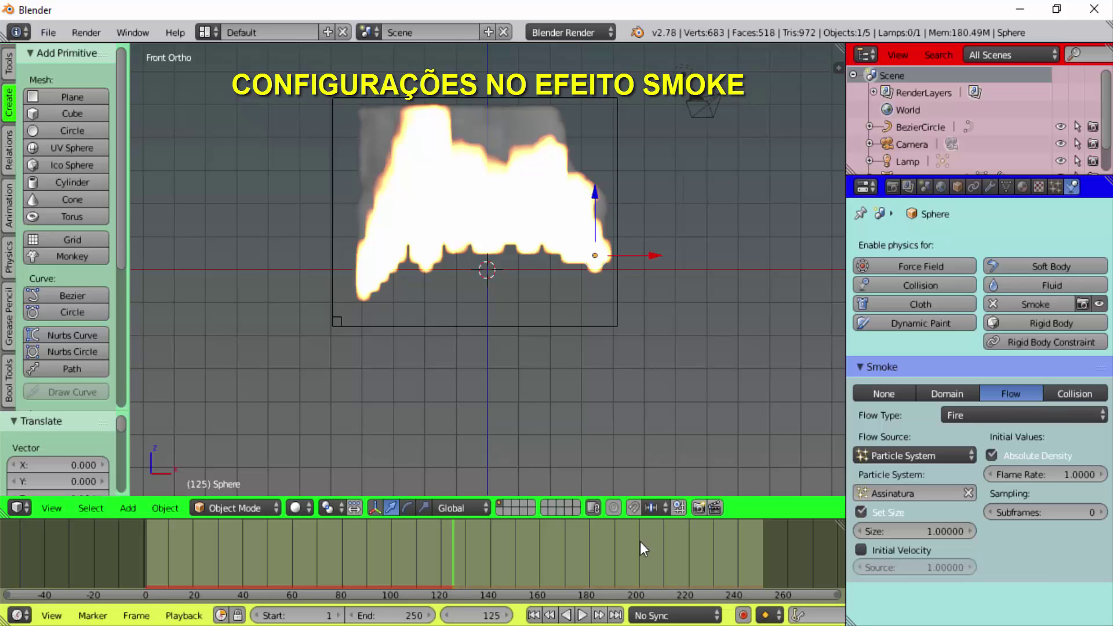
click(537, 614)
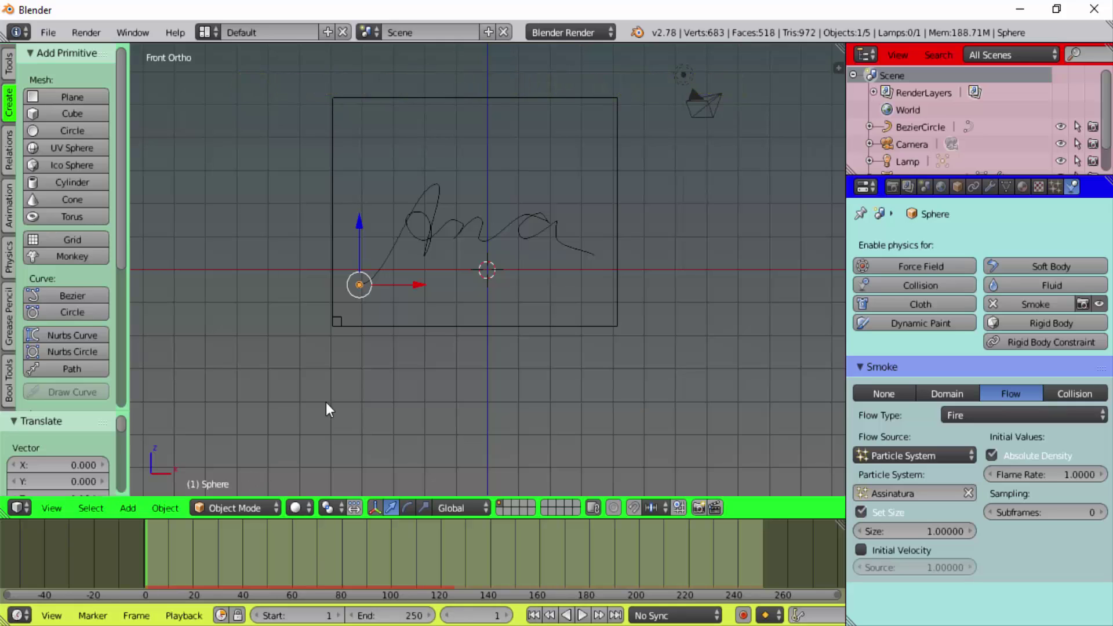
Set the sphere's fire Flame Rate to 0.2 and preview the animation until the whole signature is drawn
right_click(360, 284)
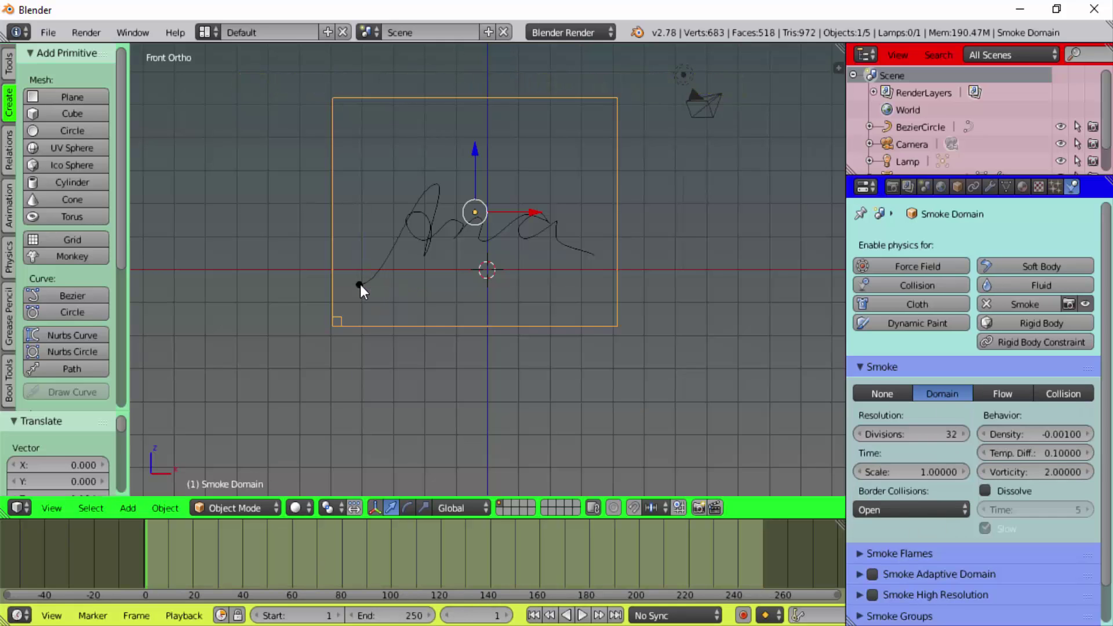
right_click(360, 284)
right_click(359, 286)
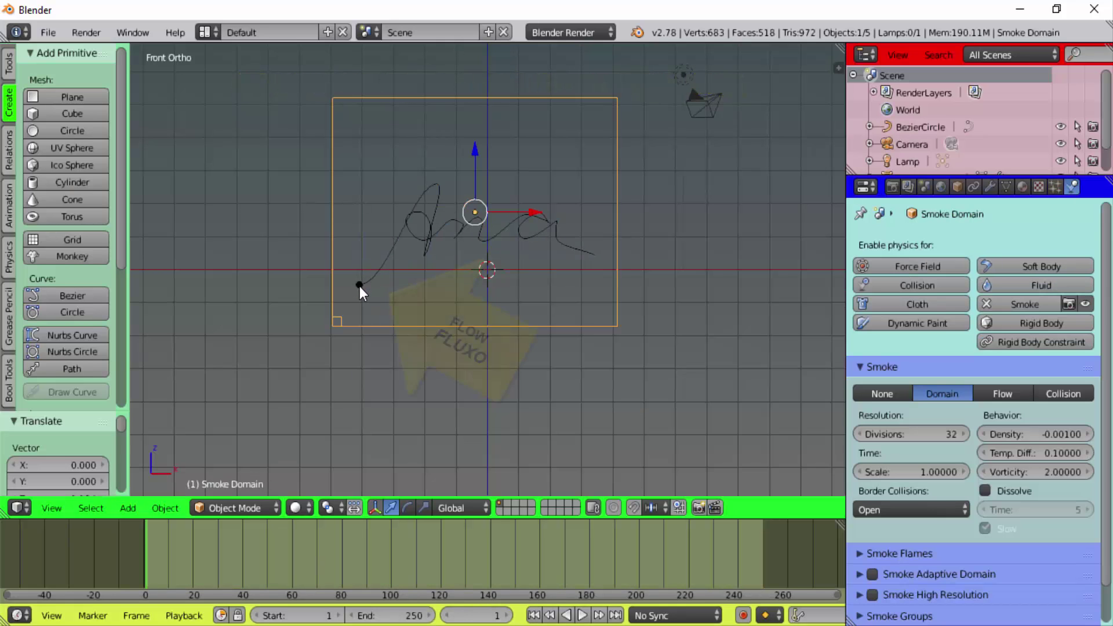
right_click(360, 285)
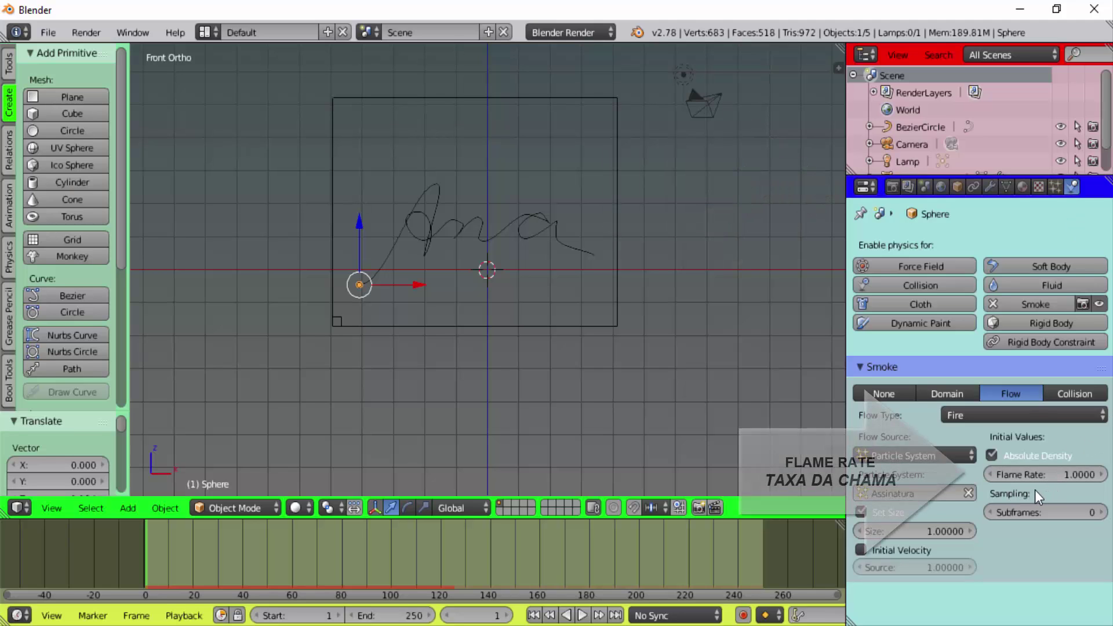
click(1066, 485)
text(0.2)
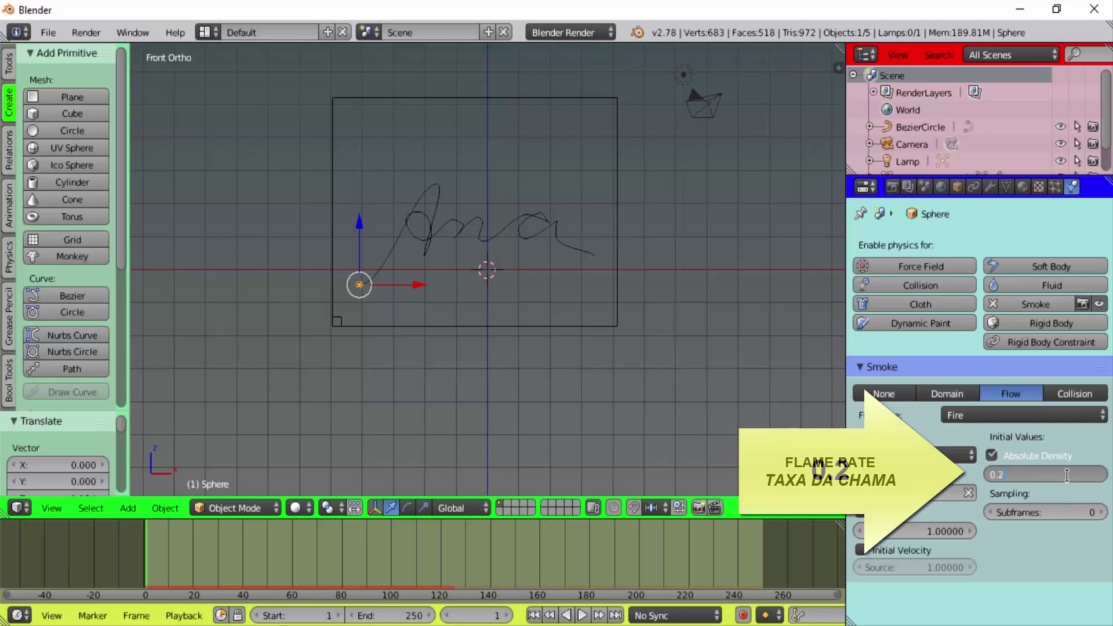
key(Return)
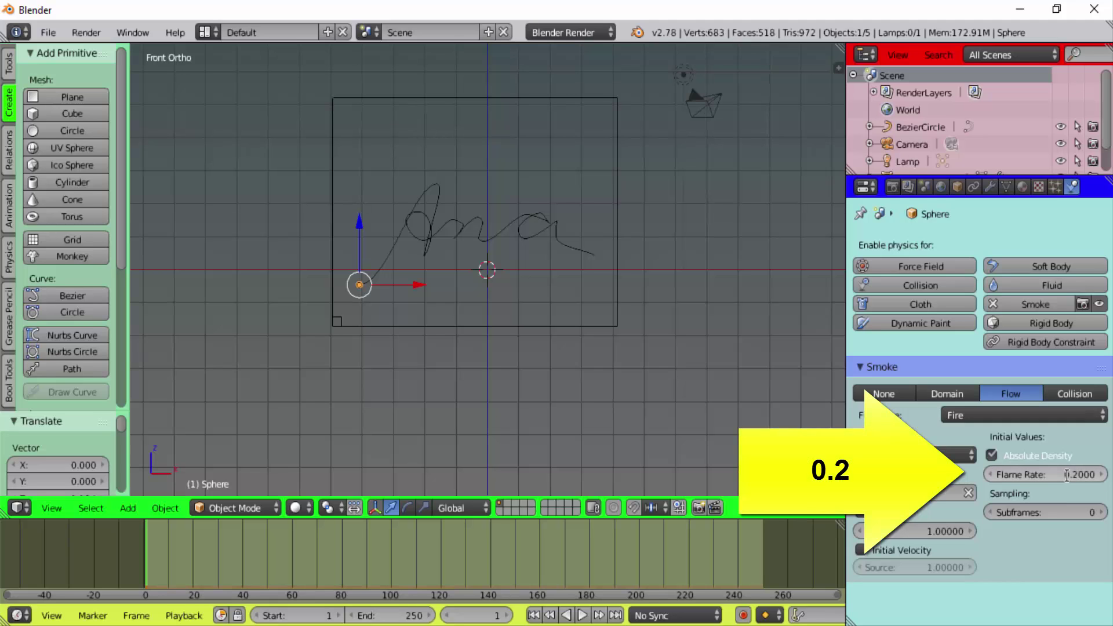
click(583, 615)
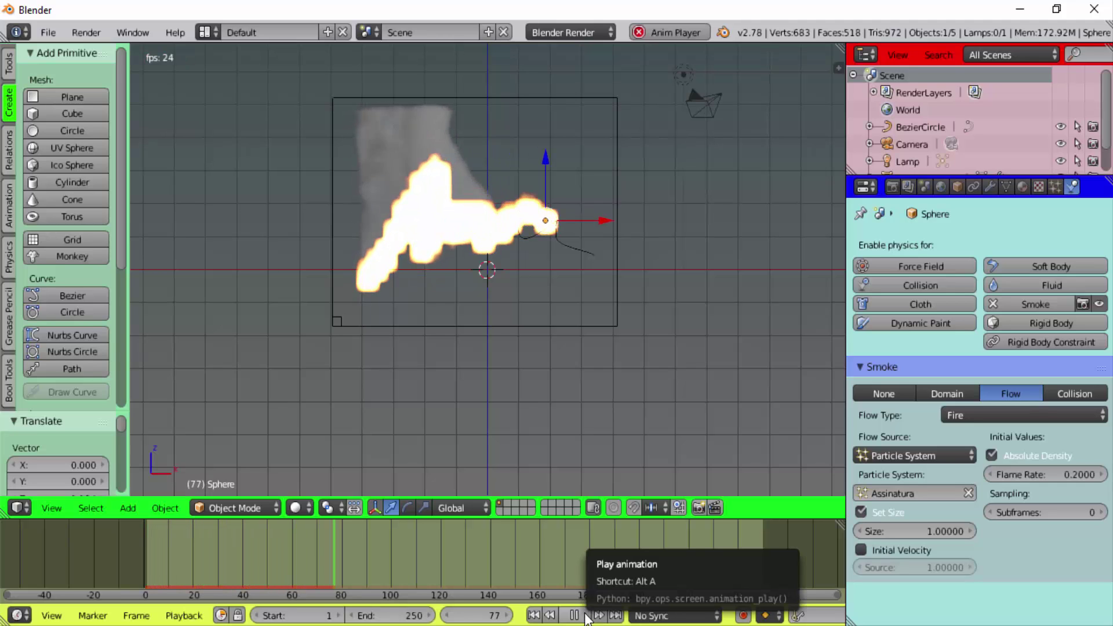
click(576, 616)
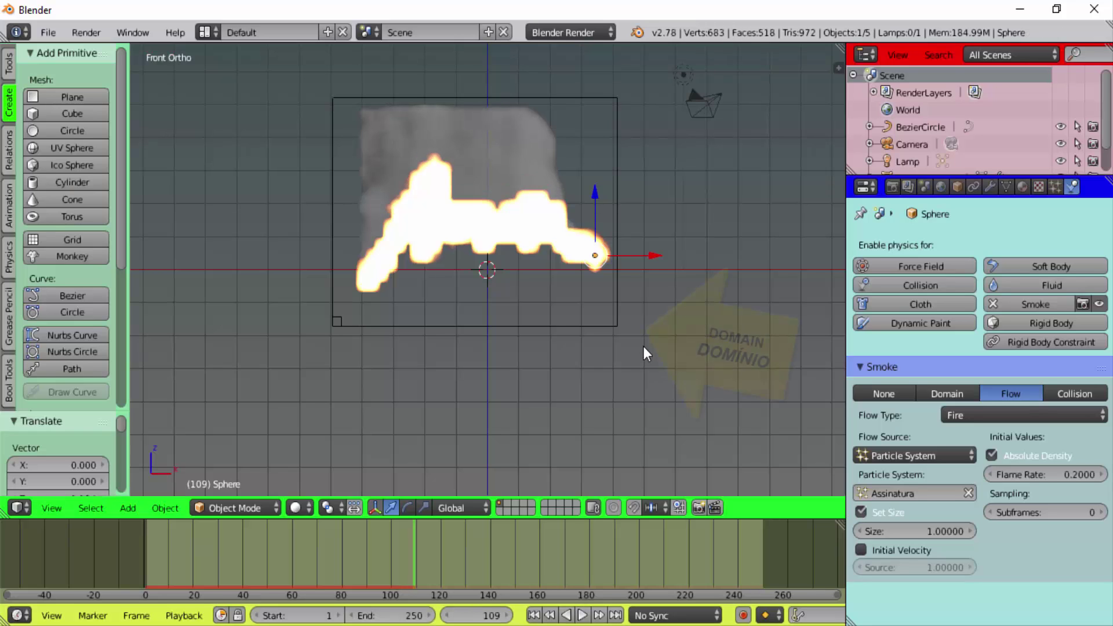
Set the smoke domain's Temp. Diff. to 0.011 and its resolution to 120 divisions, and replay the animation from the first frame
right_click(593, 326)
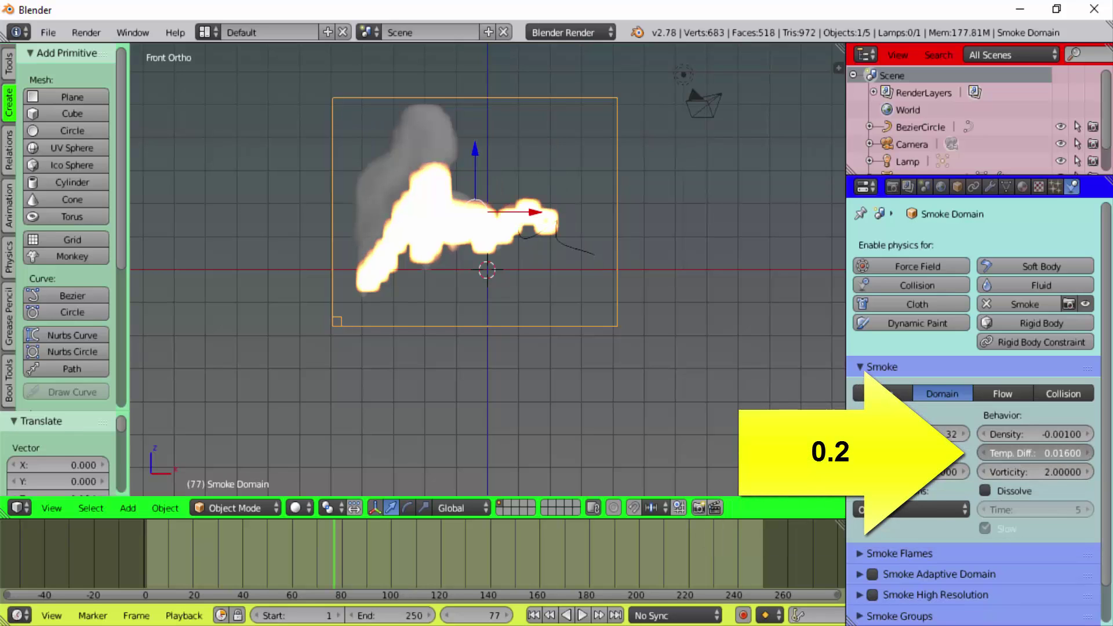
drag(1061, 452, 1050, 453)
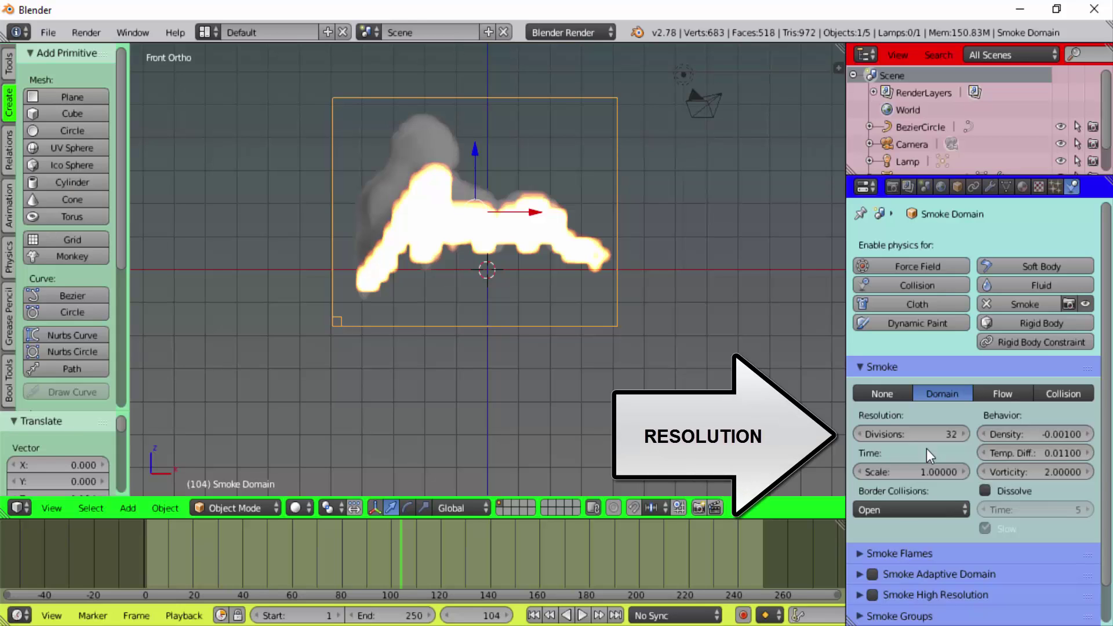
click(919, 434)
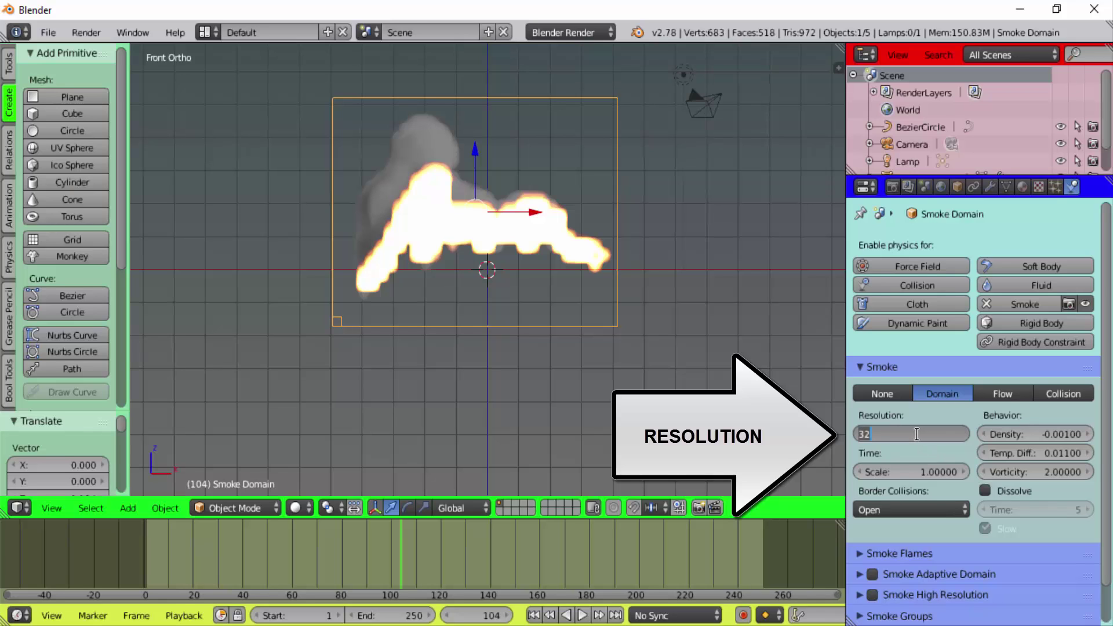
text(120)
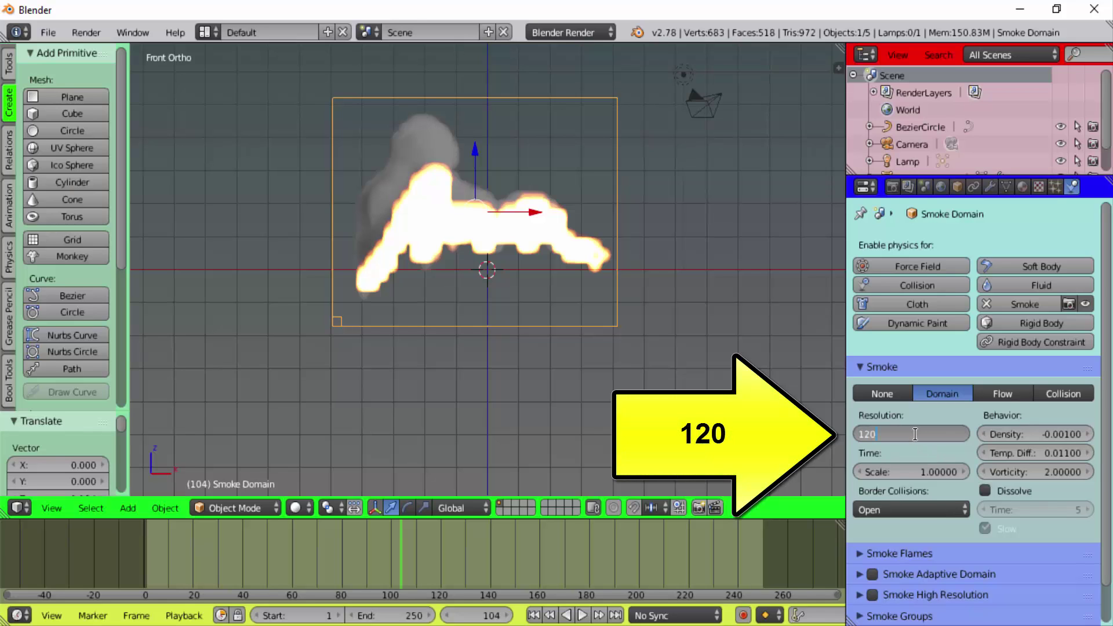
key(Return)
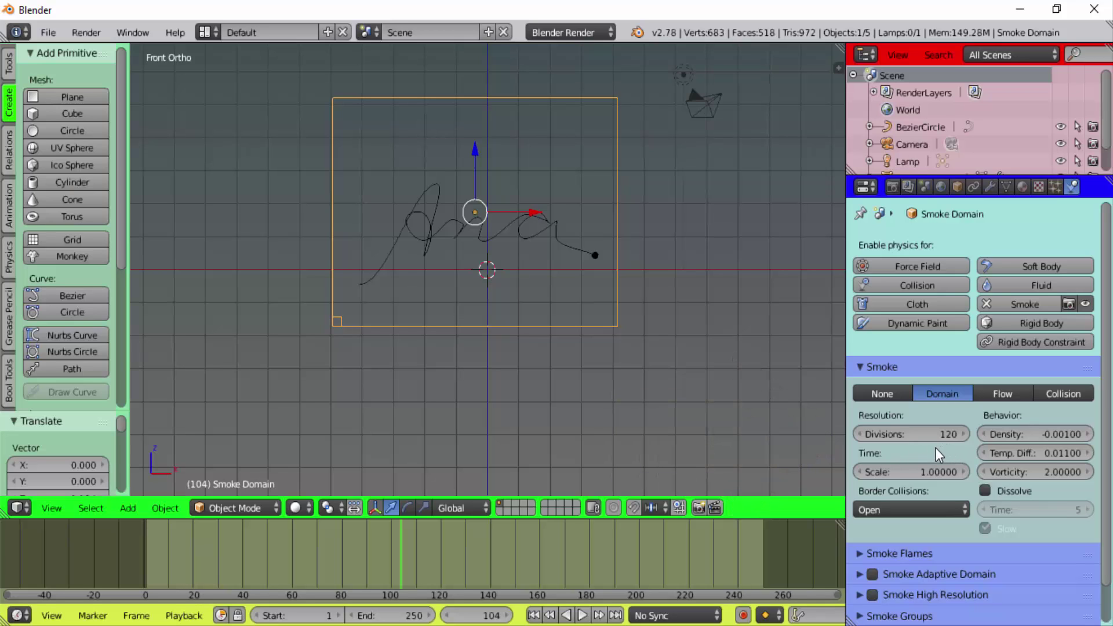
key(shift+Left)
click(584, 616)
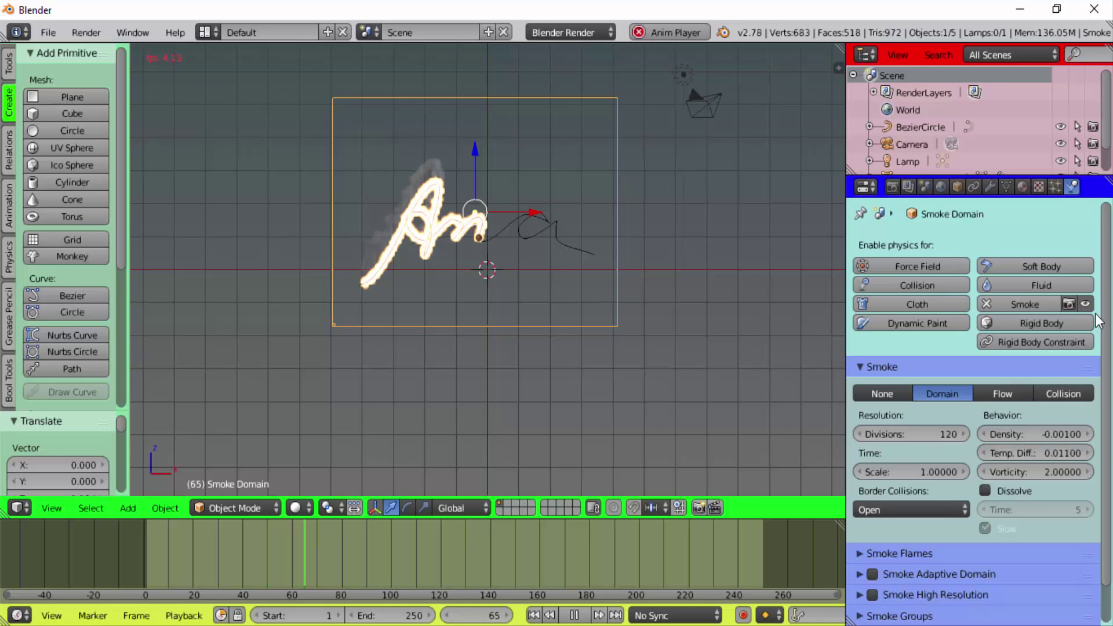
Enable Smoke Adaptive Domain on the smoke domain and replay the animation from the first frame, stopping at frame 102
scroll(1107, 331, down, 1)
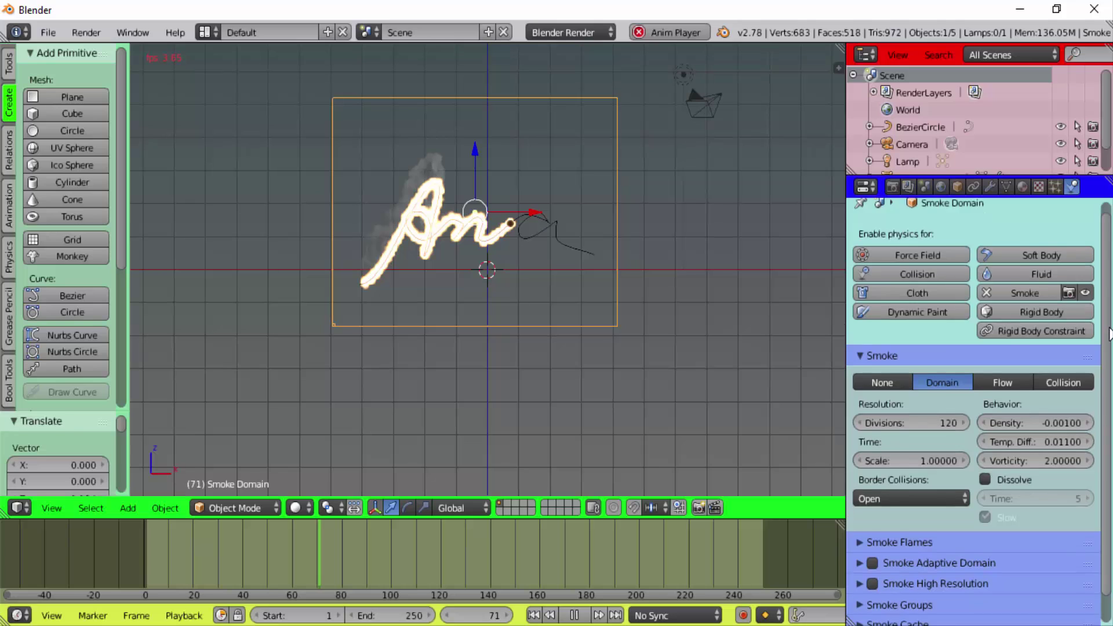
scroll(1107, 333, down, 2)
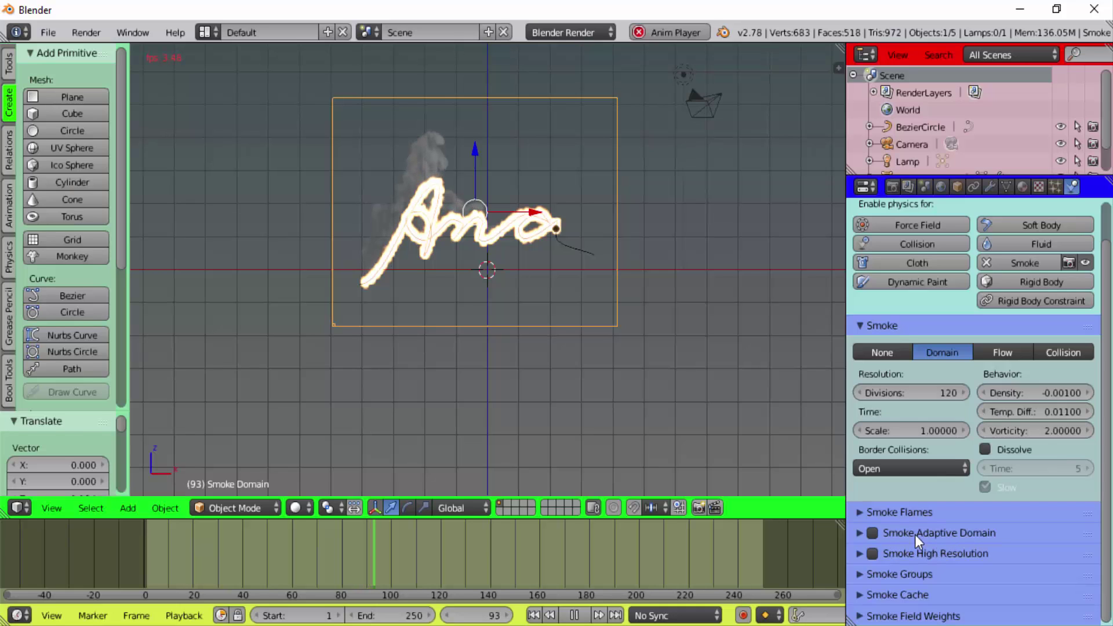
click(873, 534)
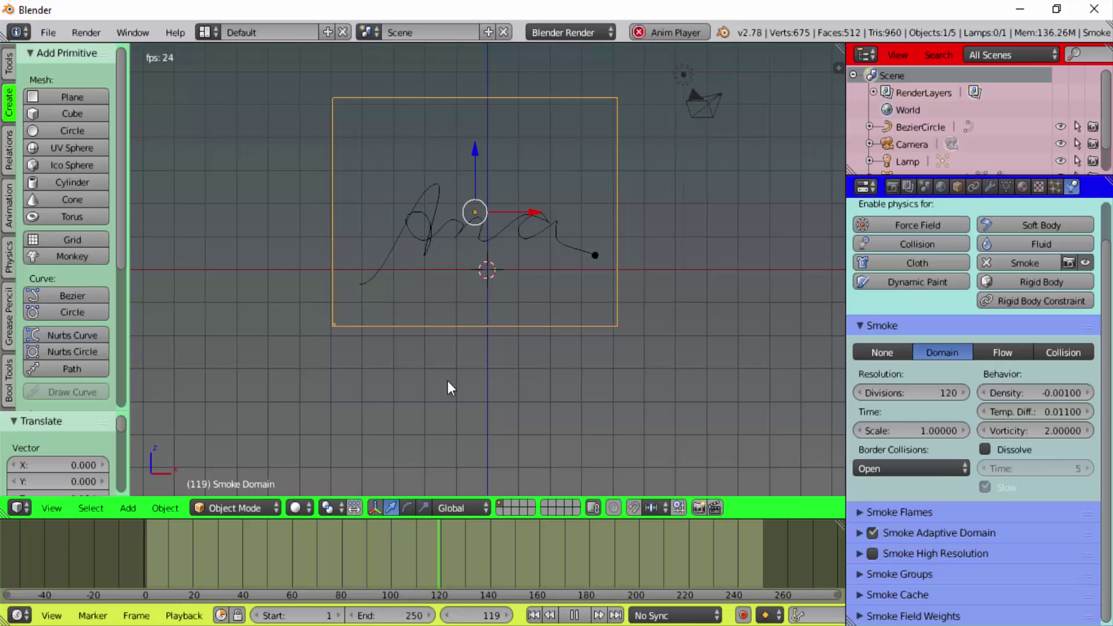
key(Escape)
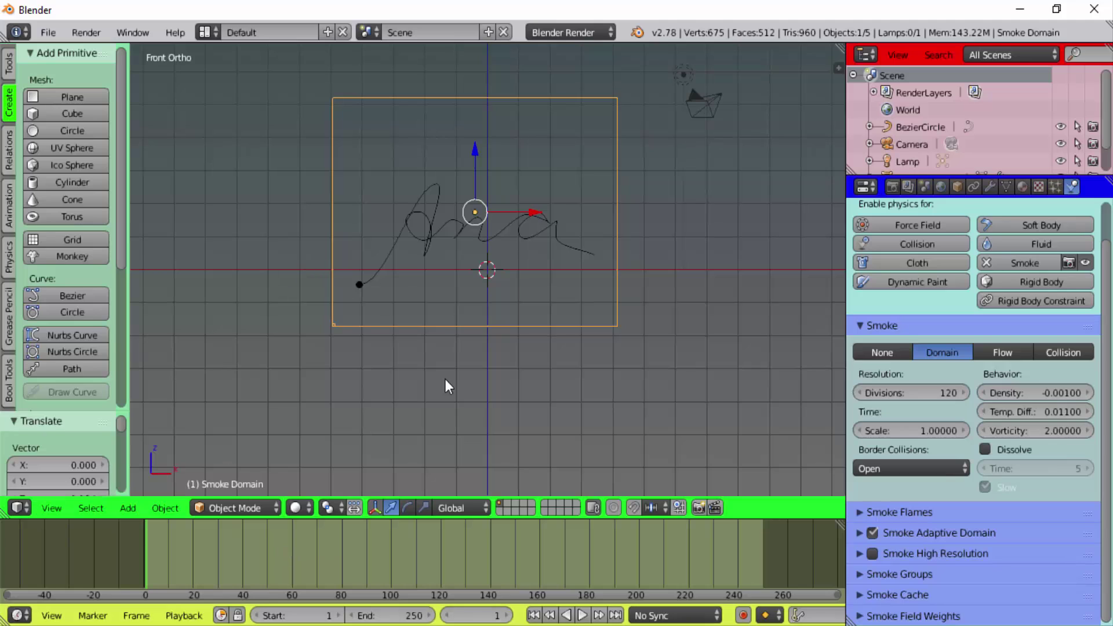
click(585, 615)
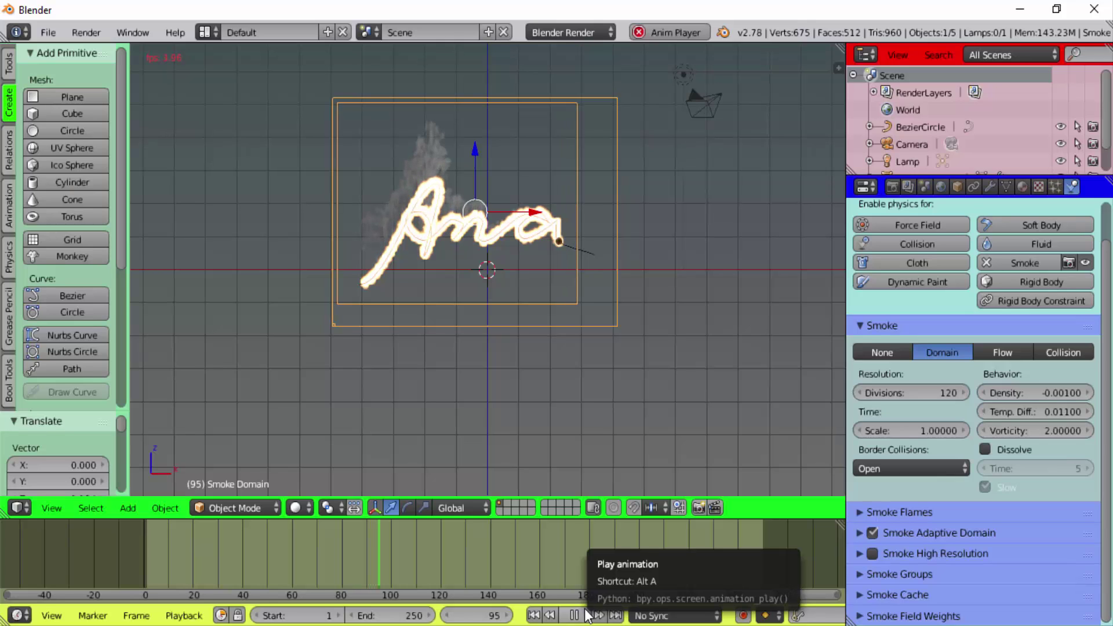
click(585, 614)
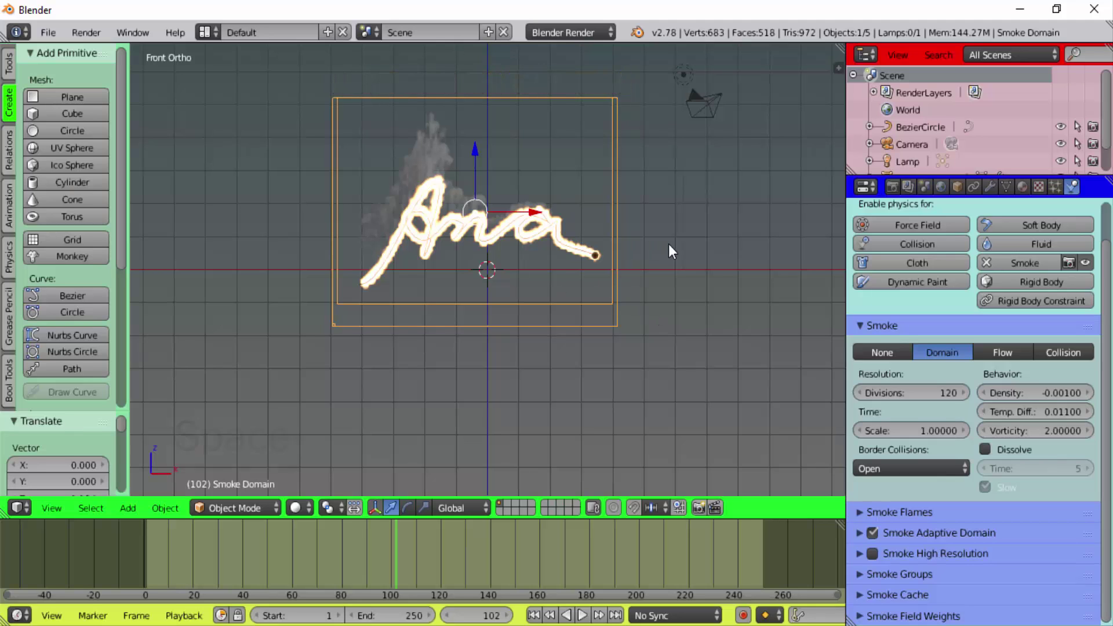
Align the camera to the current front view and adjust its framing so the burning signature sits centred in the frame
key(space)
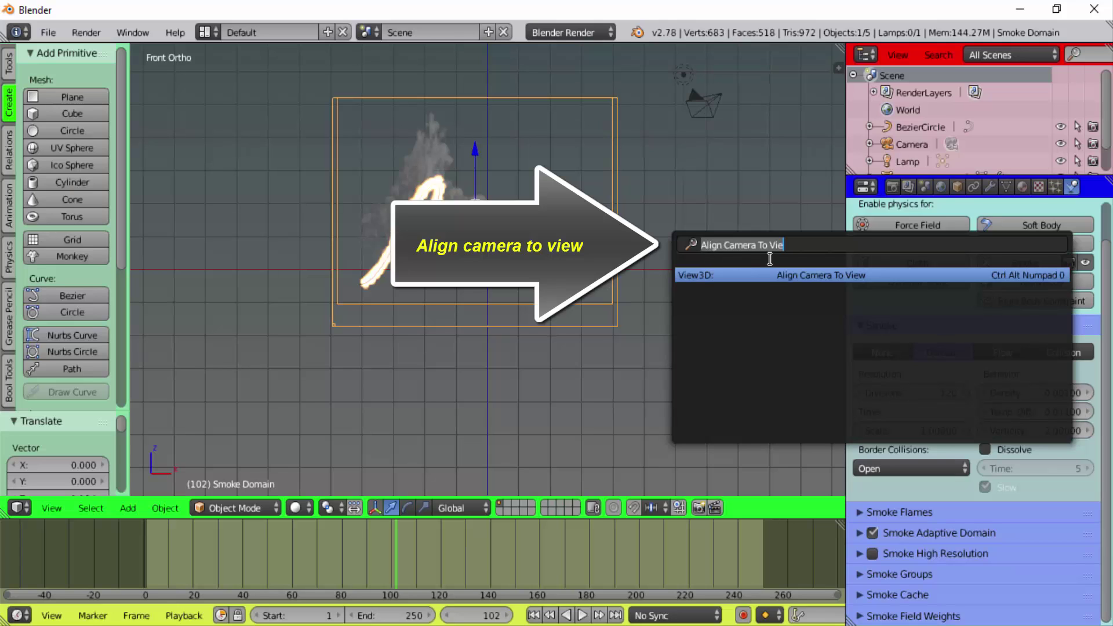
click(802, 274)
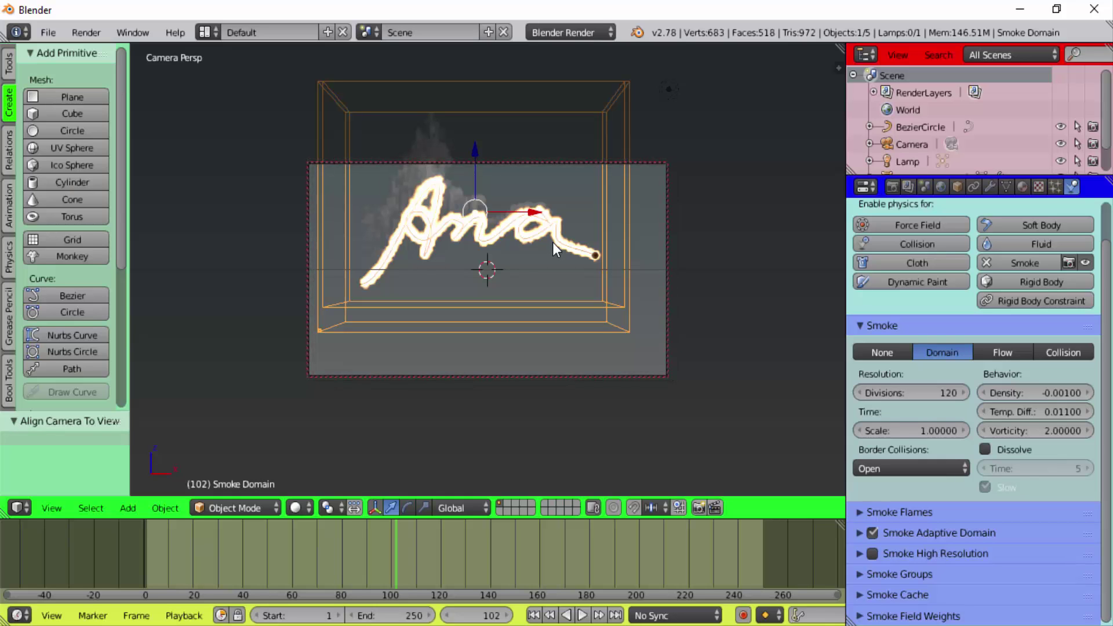
middle_drag(553, 250, 555, 257)
shift+middle_drag(563, 284, 569, 284)
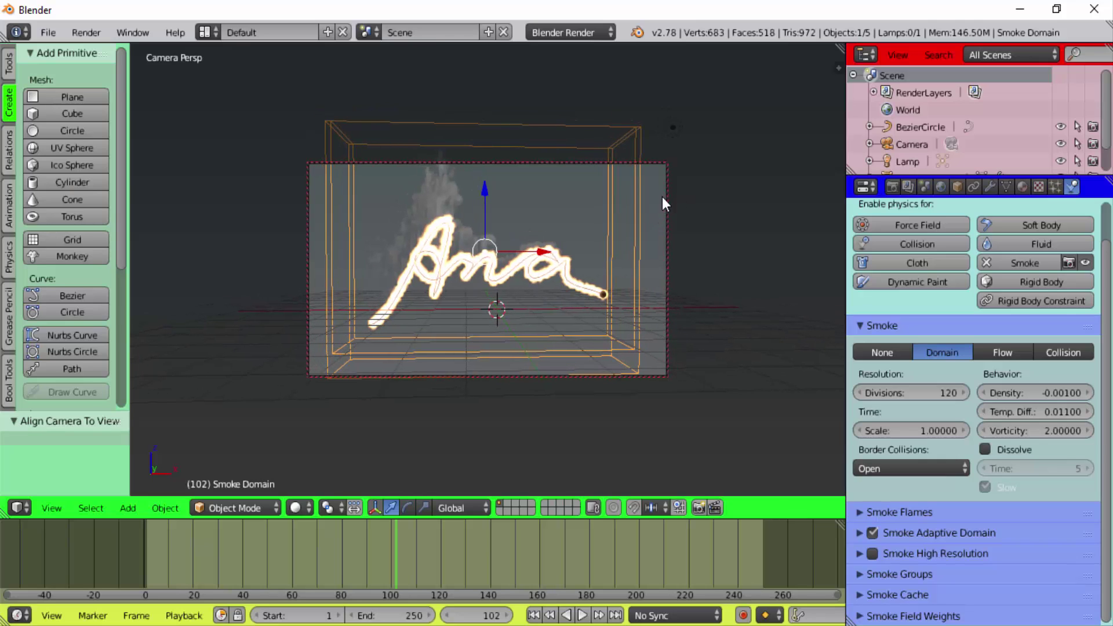
Switch the camera's lens to Orthographic and set its Orthographic Scale to about 10.614 so the whole signature fits the frame
right_click(564, 163)
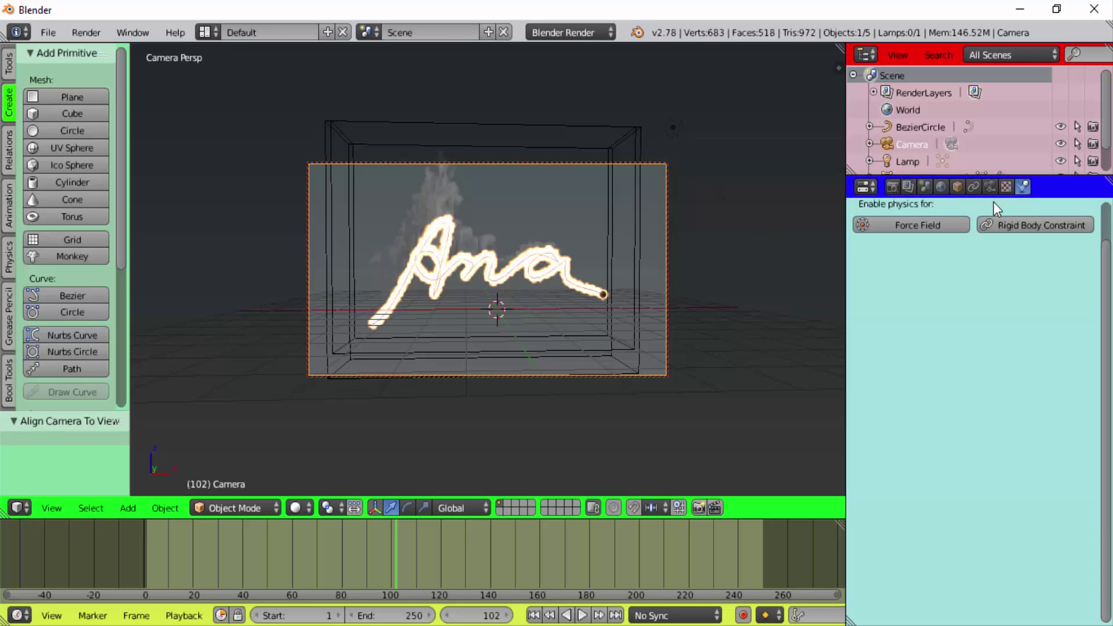
click(990, 186)
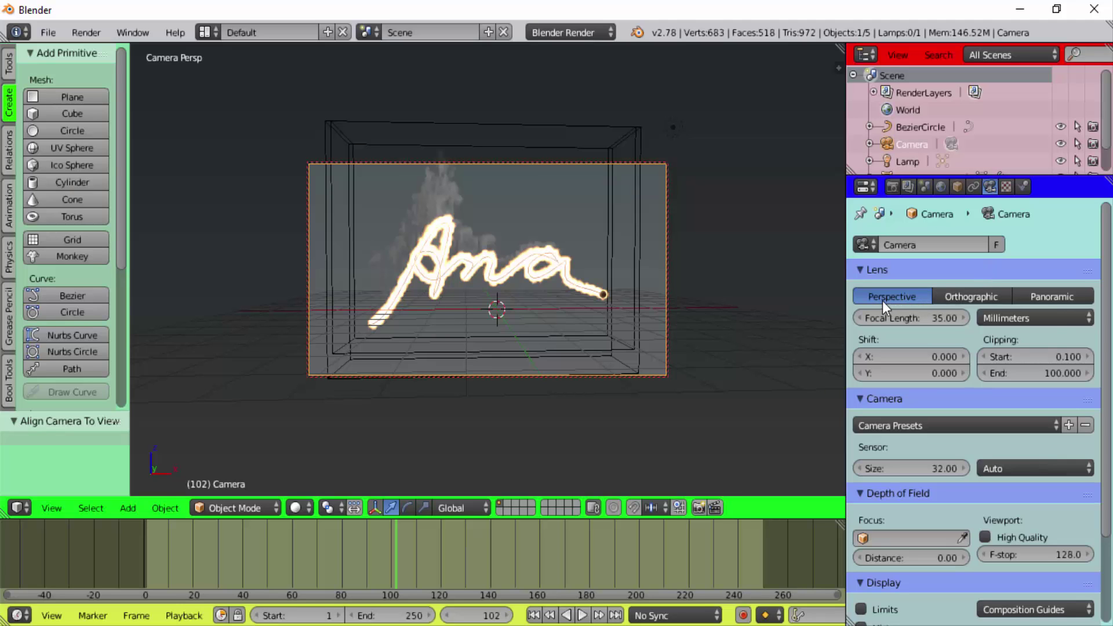
click(976, 296)
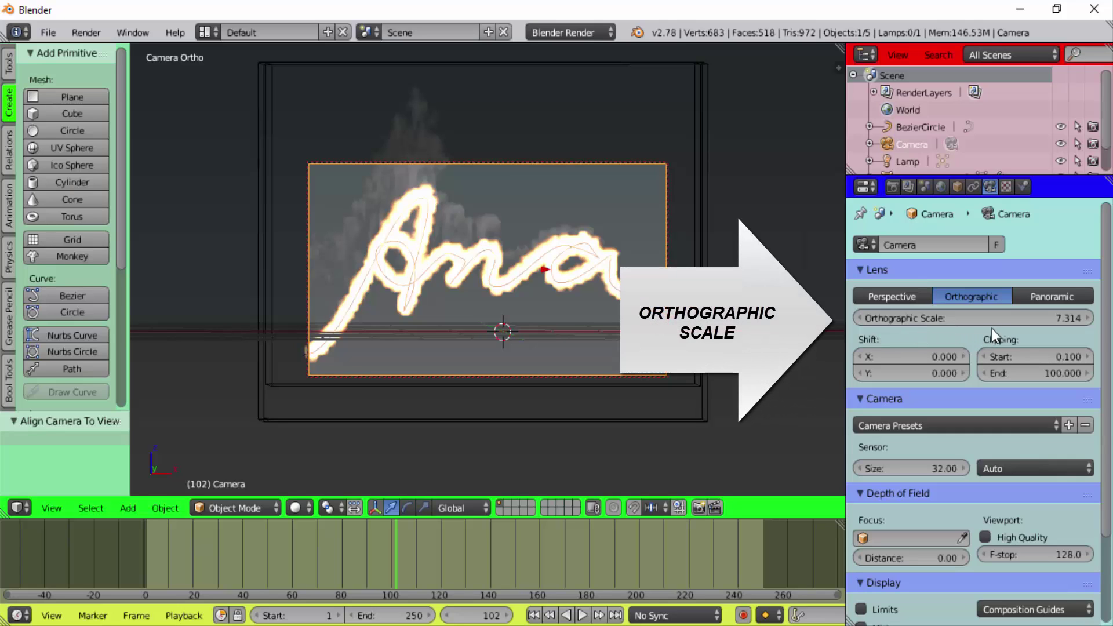
click(1010, 319)
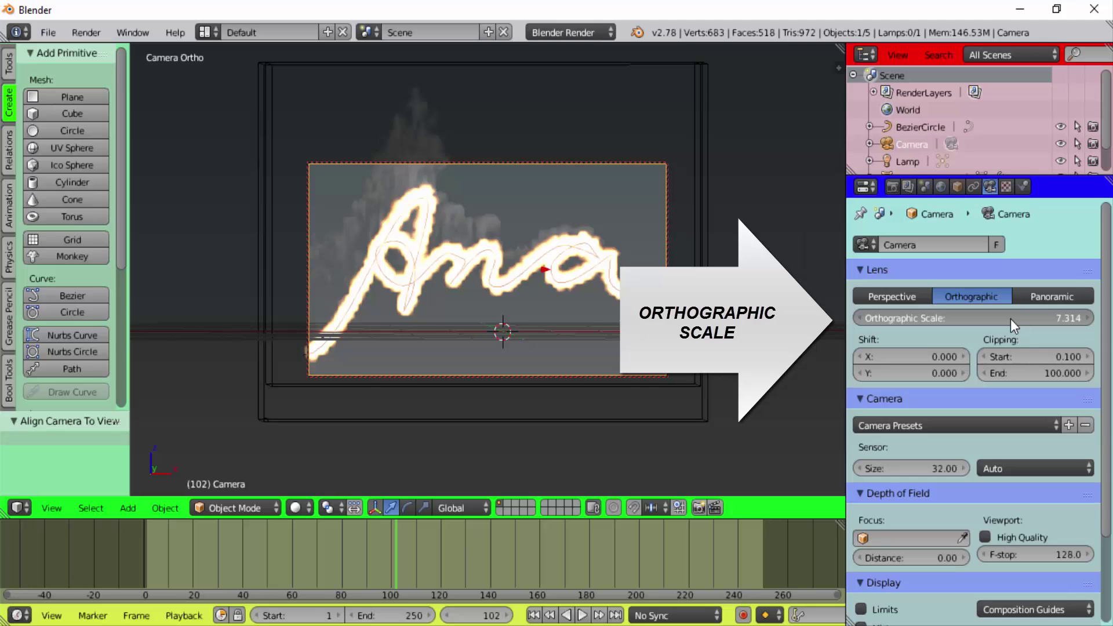
drag(1010, 319, 1084, 319)
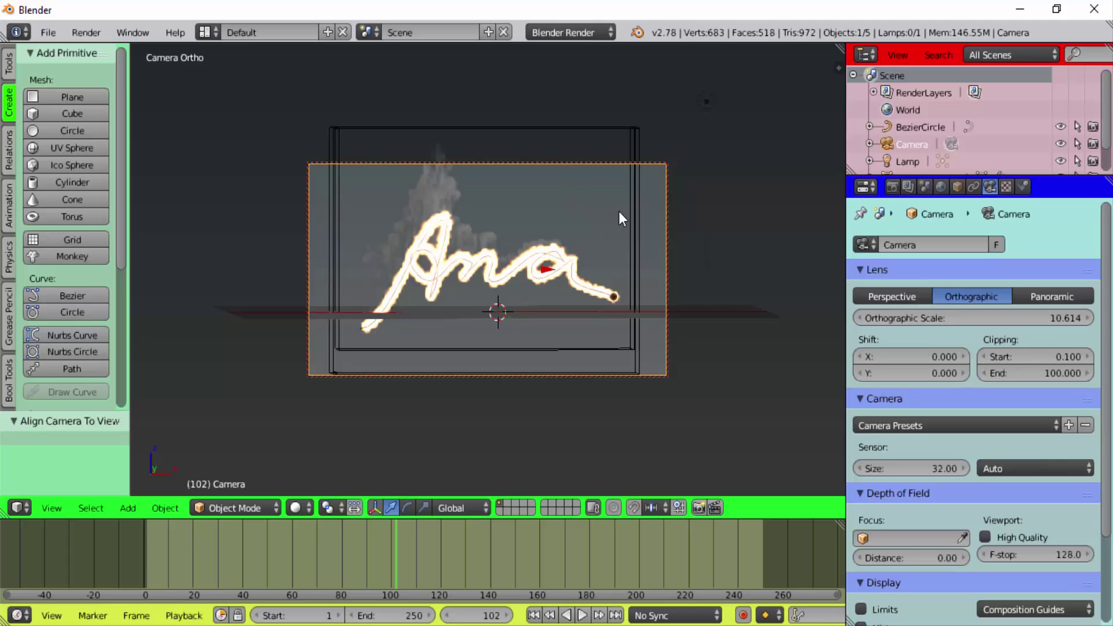
Enable Paper Sky in the world settings and set the Horizon Color to black
click(942, 187)
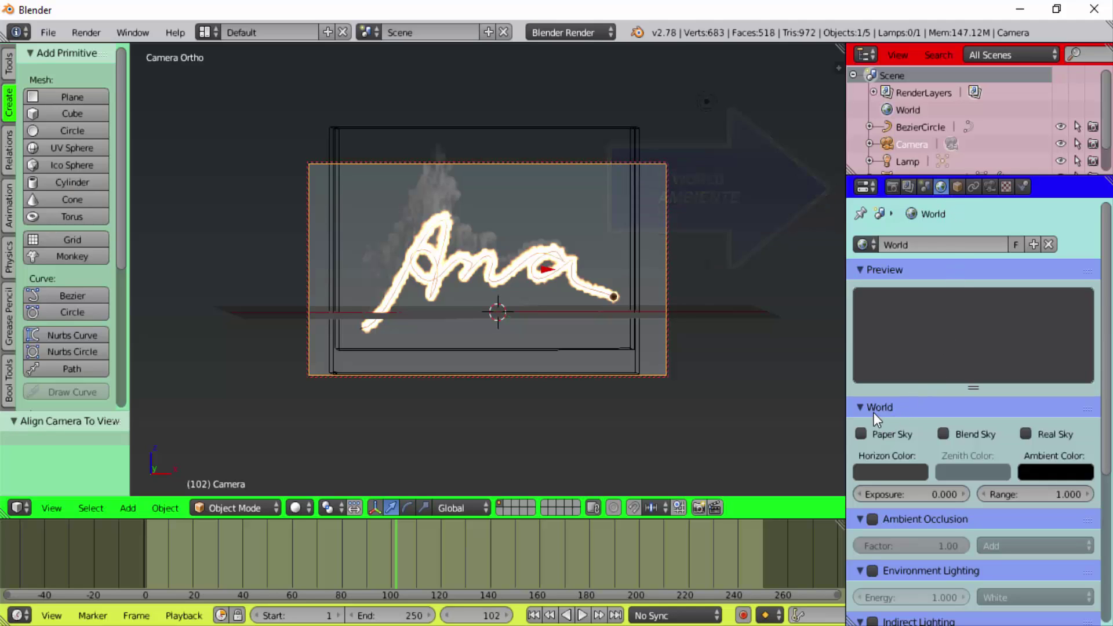
click(862, 434)
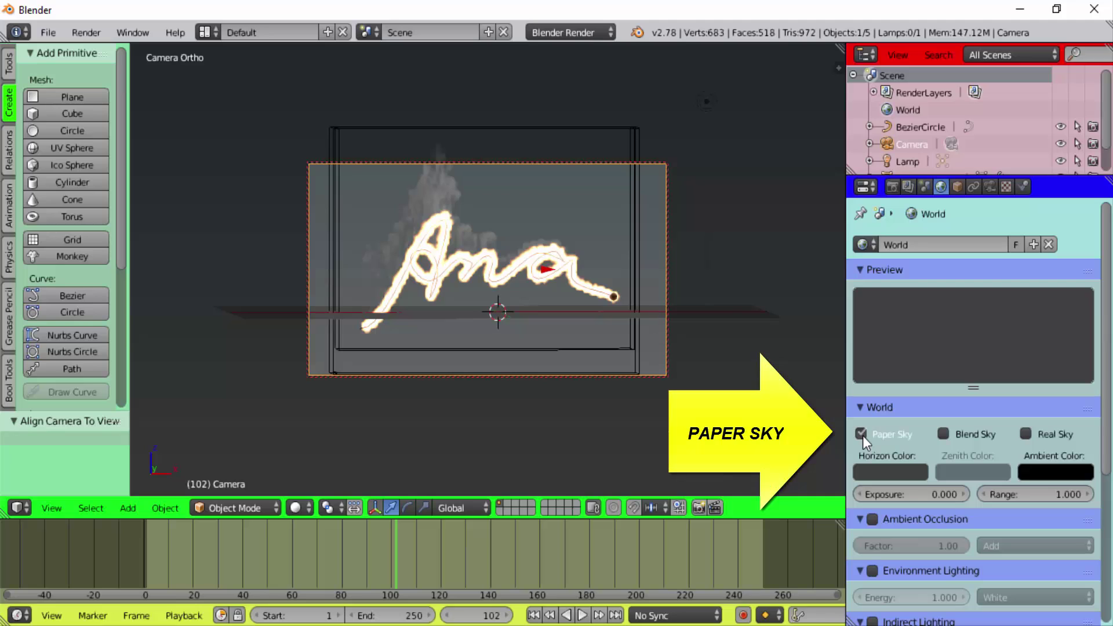
click(893, 472)
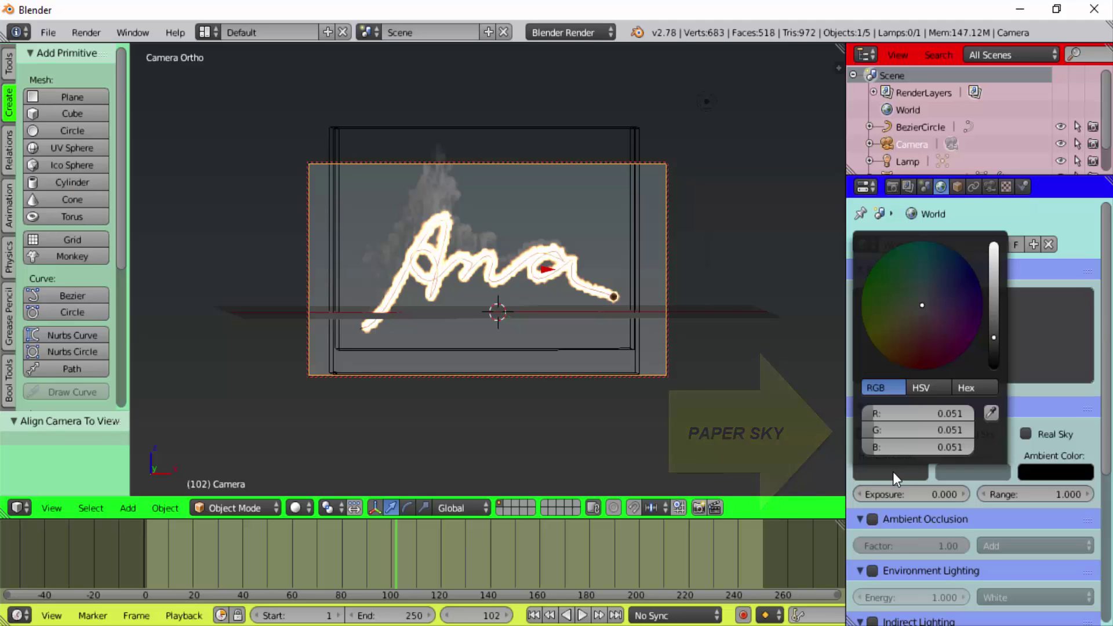
click(993, 336)
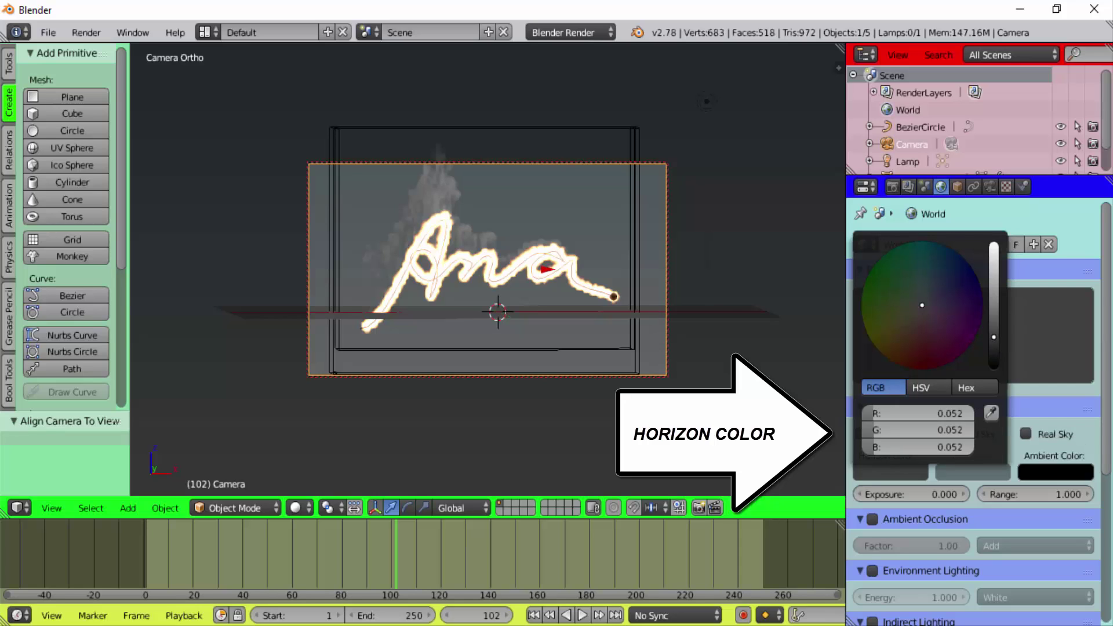
drag(994, 336, 993, 364)
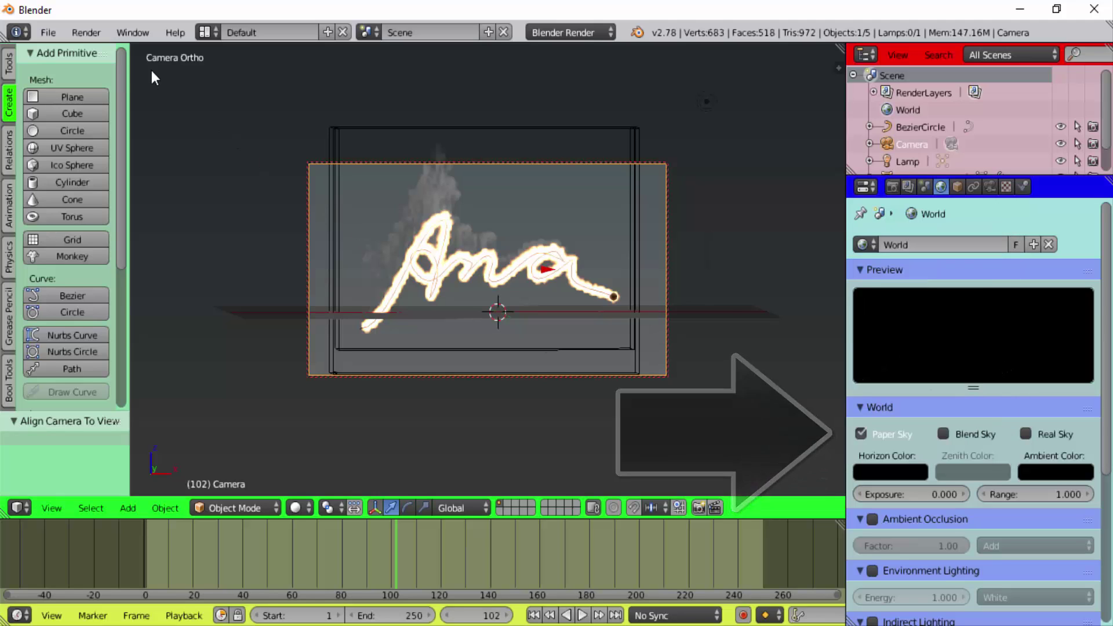
Render frame 102 as a still image, inspect the burning signature, and return to the 3D view
click(90, 31)
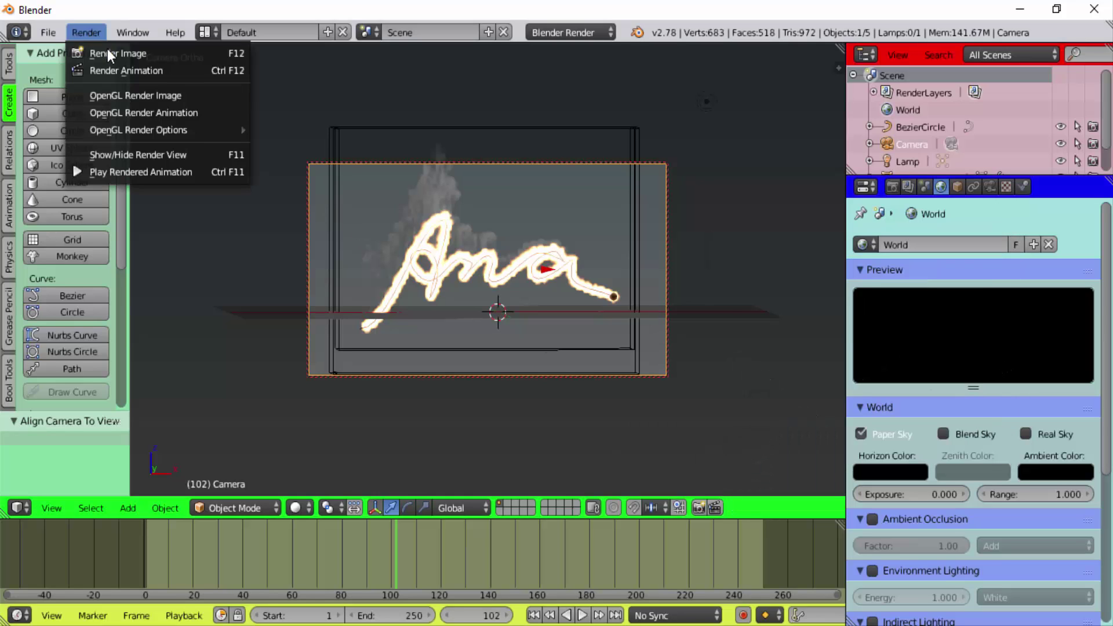
click(107, 52)
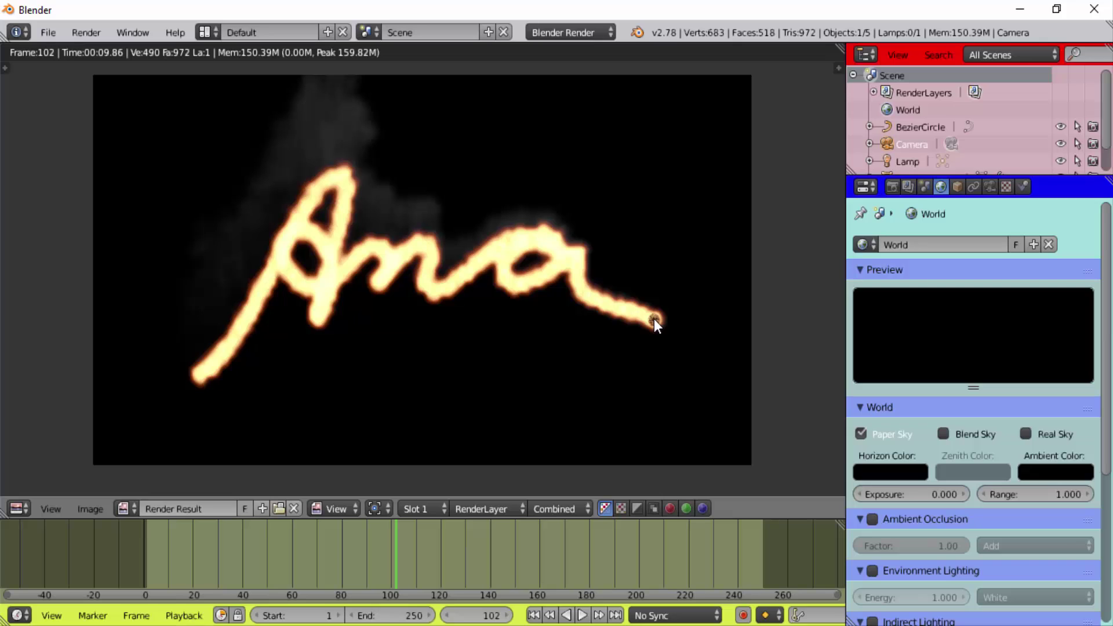
key(Escape)
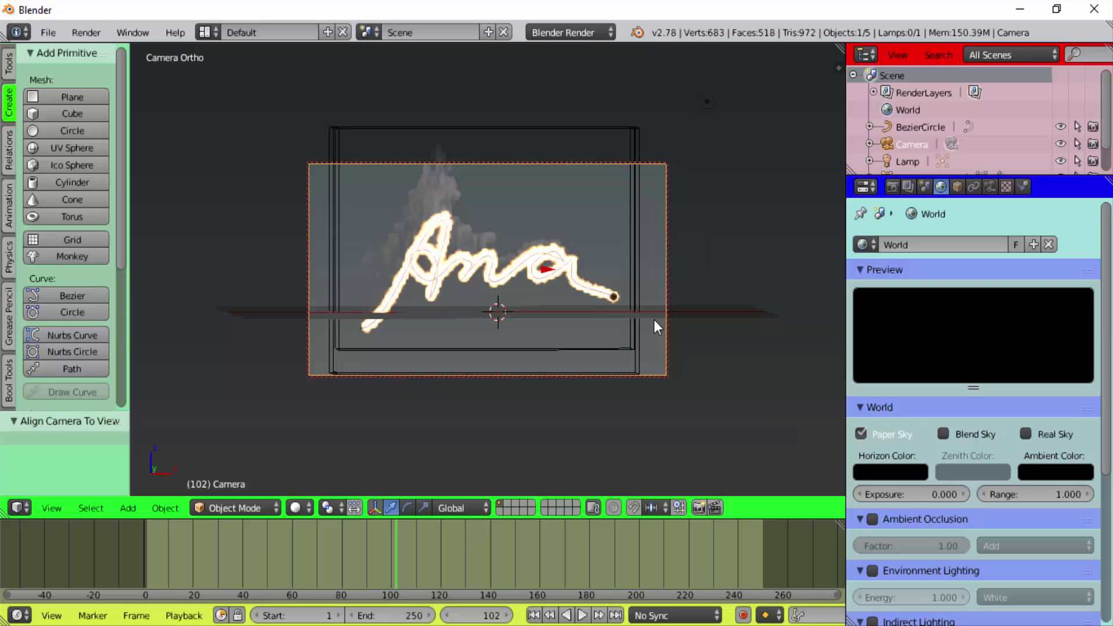
At frame 0, select the sphere at the start of the curve and hide it in both the viewport and renders
right_click(617, 294)
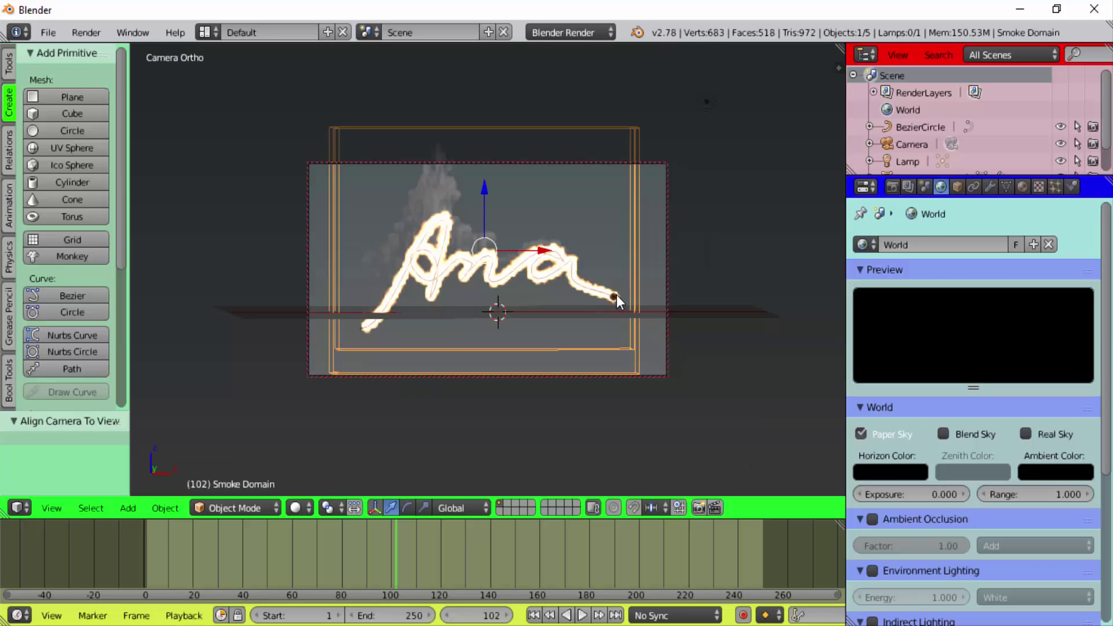
right_click(616, 294)
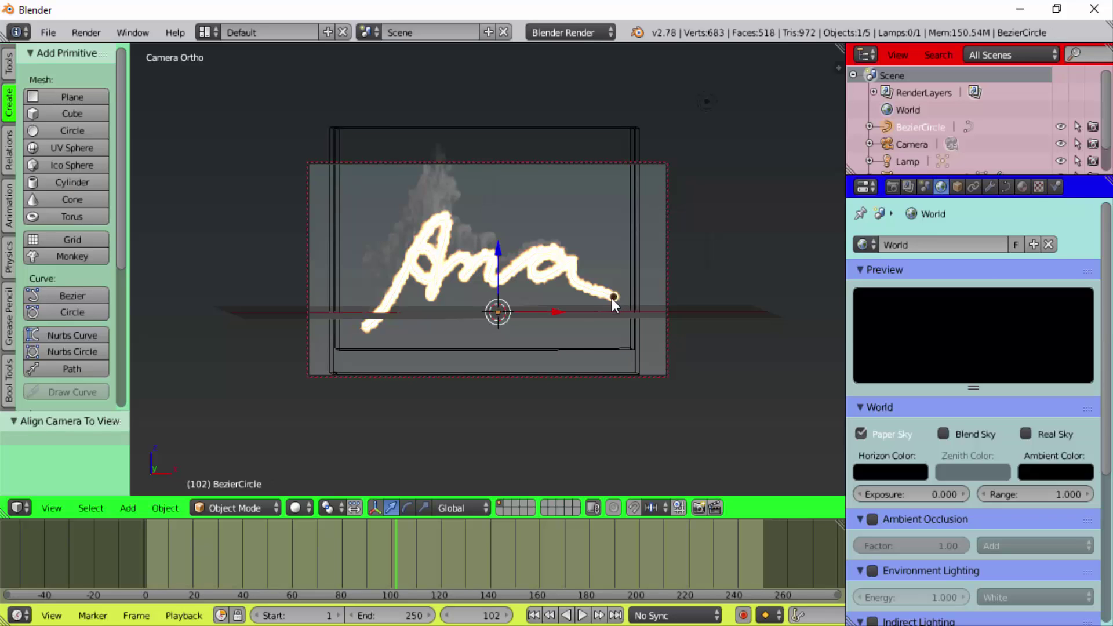
click(144, 565)
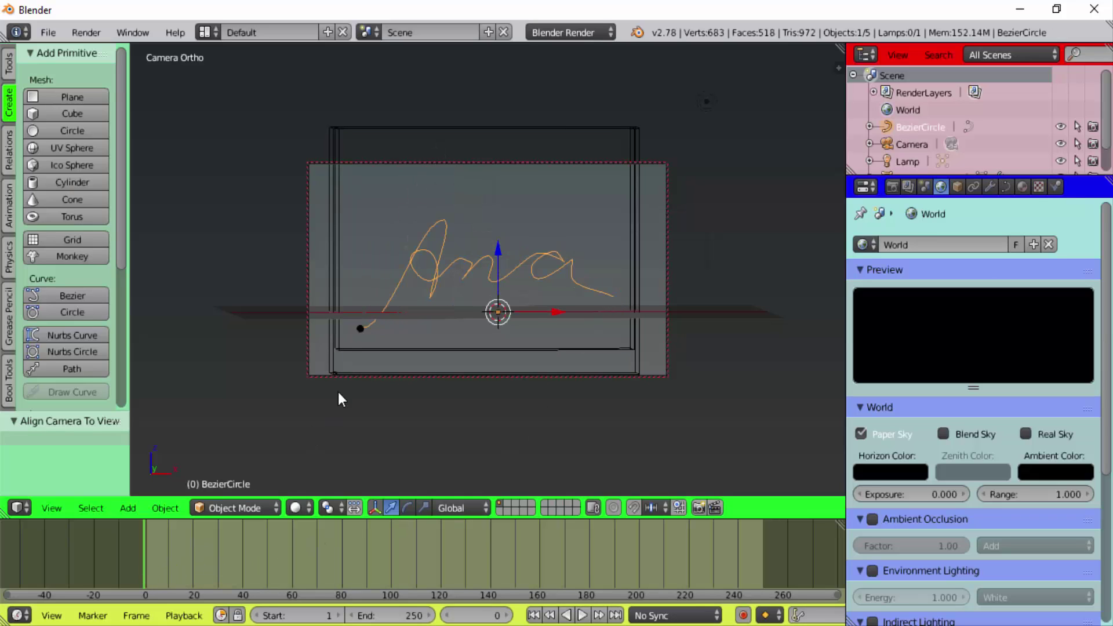
right_click(361, 329)
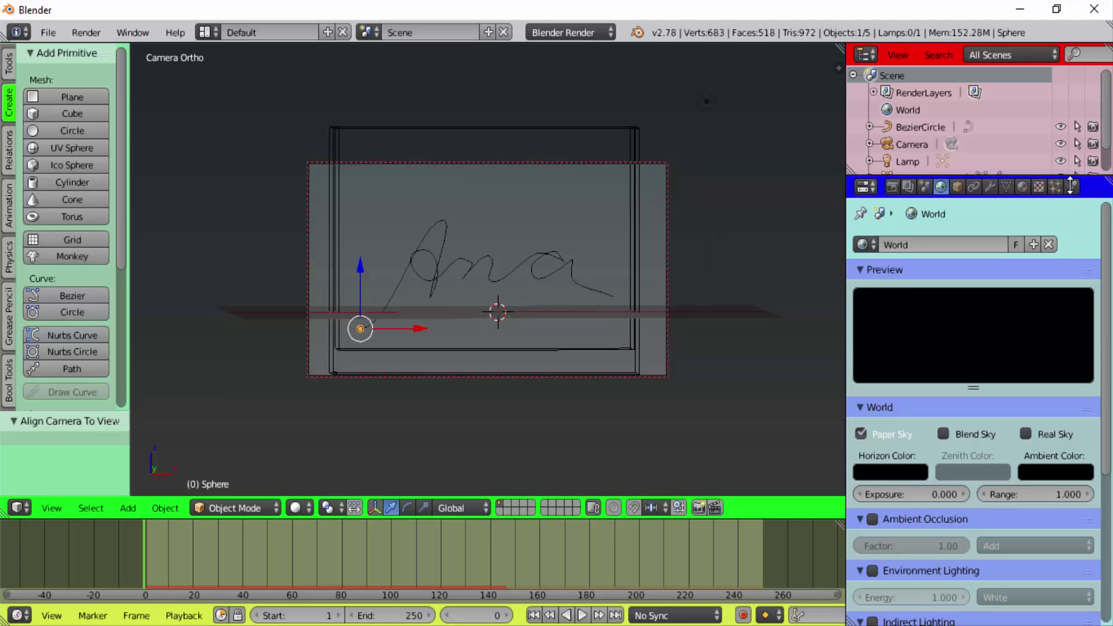
drag(1071, 186, 1071, 233)
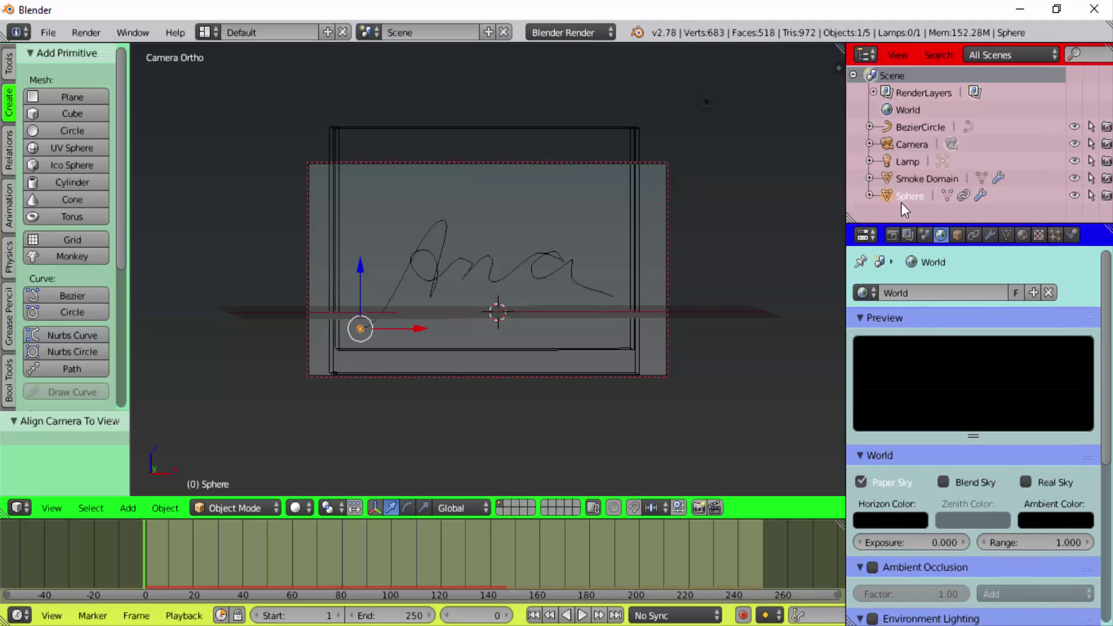
click(1074, 195)
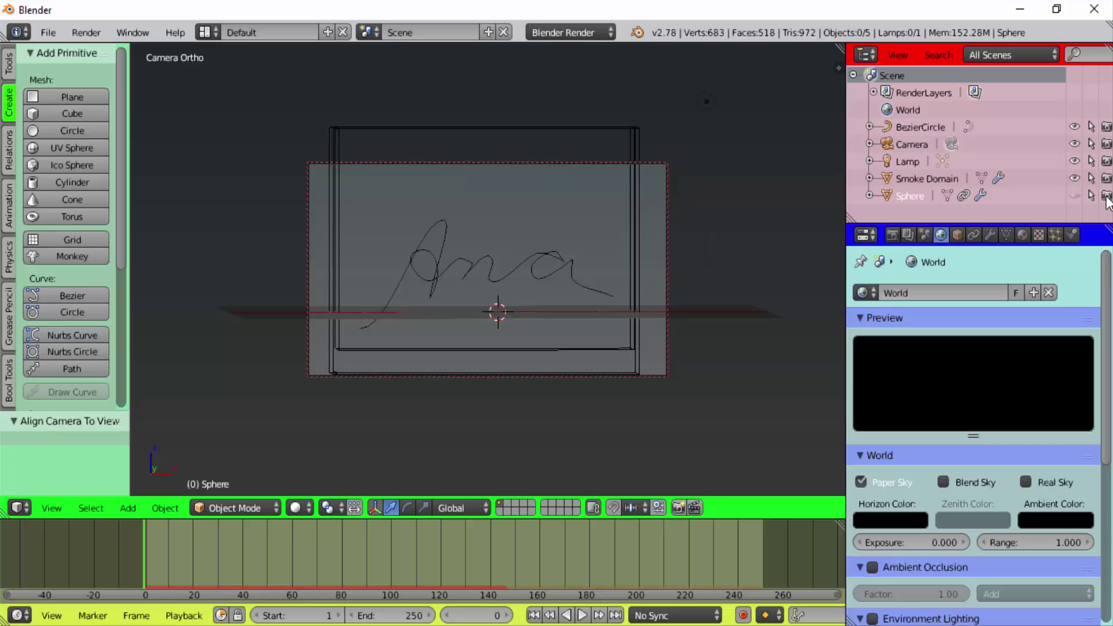
click(1104, 197)
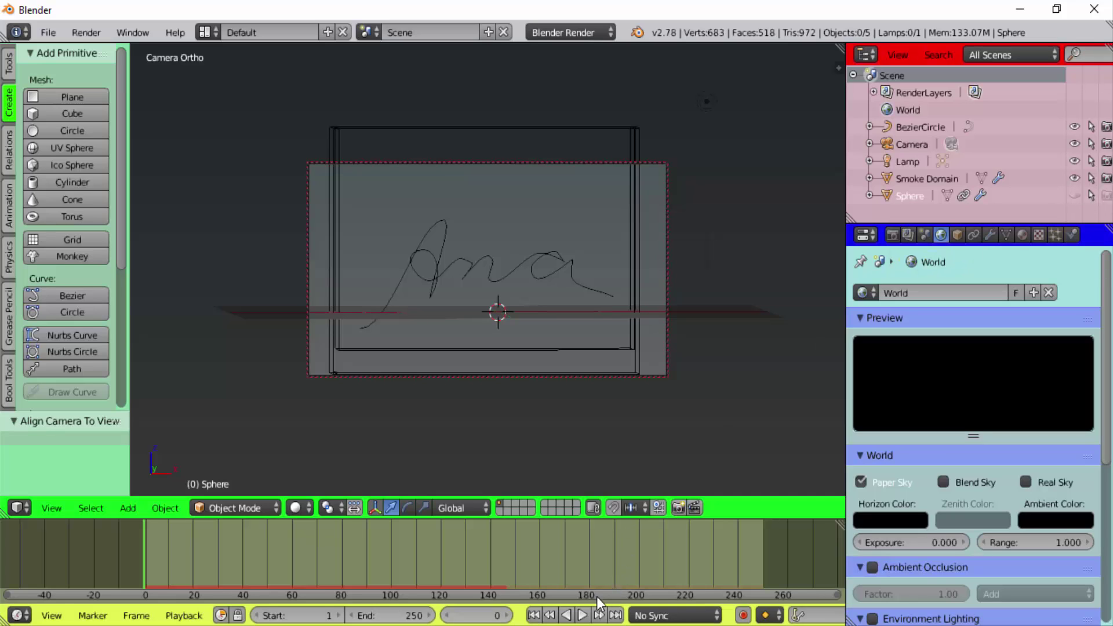
Play the animation with the sphere hidden, and stop at frame 101 where the signature is fully written
click(582, 615)
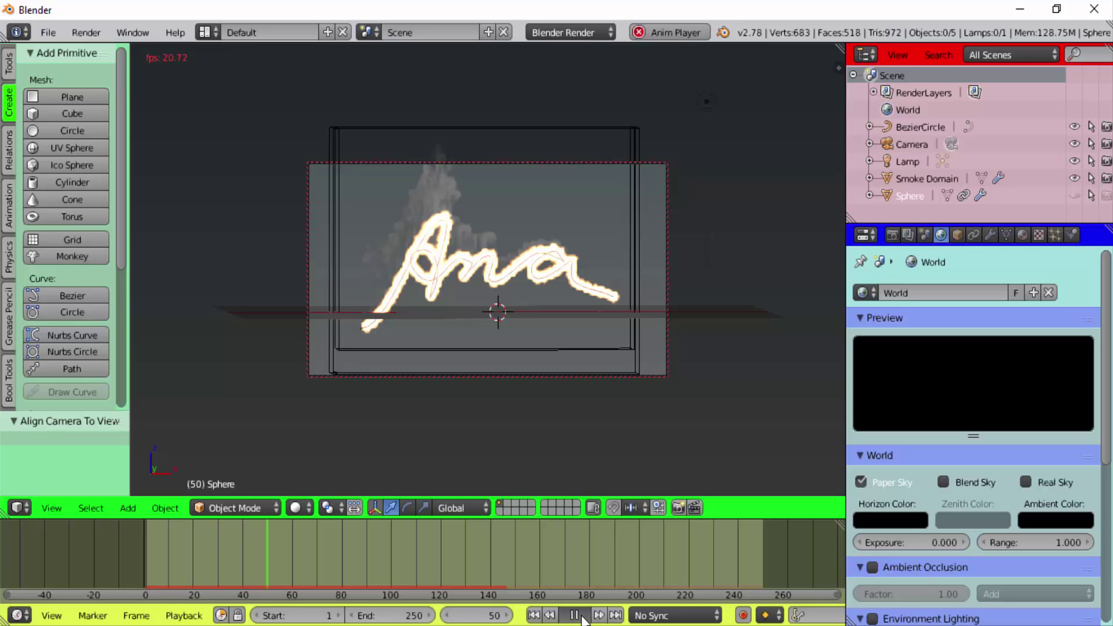
click(582, 616)
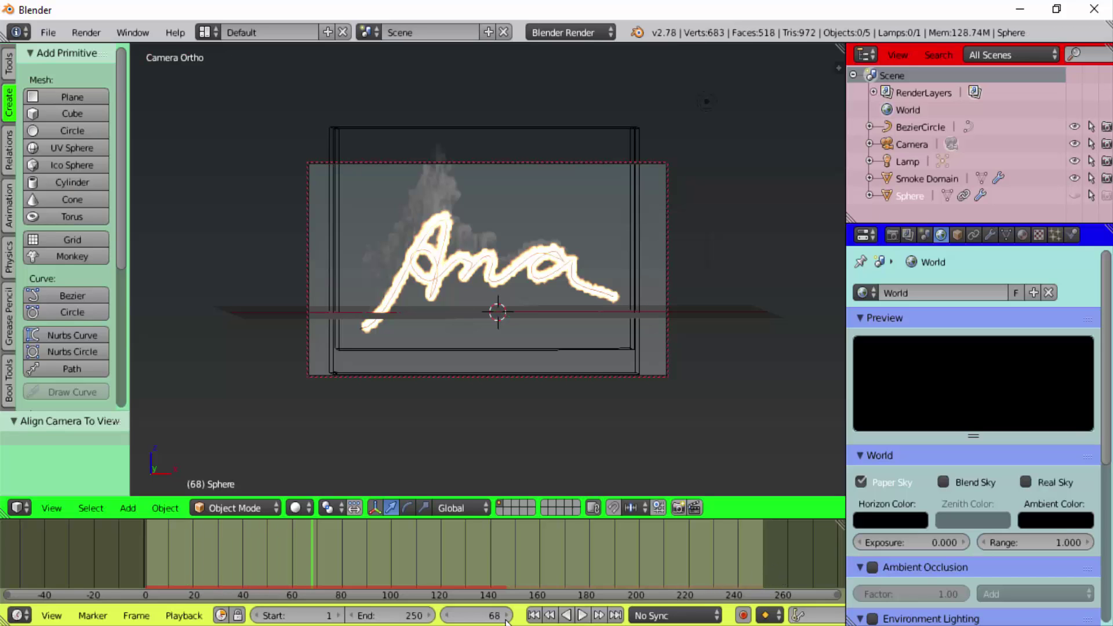
click(549, 615)
click(583, 616)
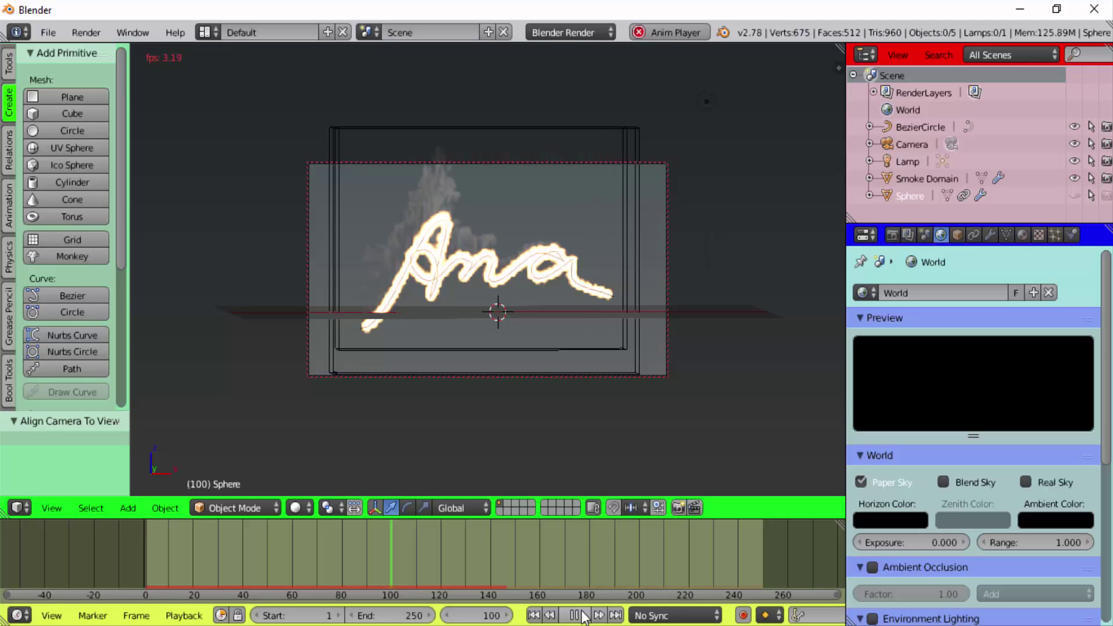
click(580, 616)
Render frame 101 as a test image to check the signature without the sphere, and return to the 3D view
click(86, 32)
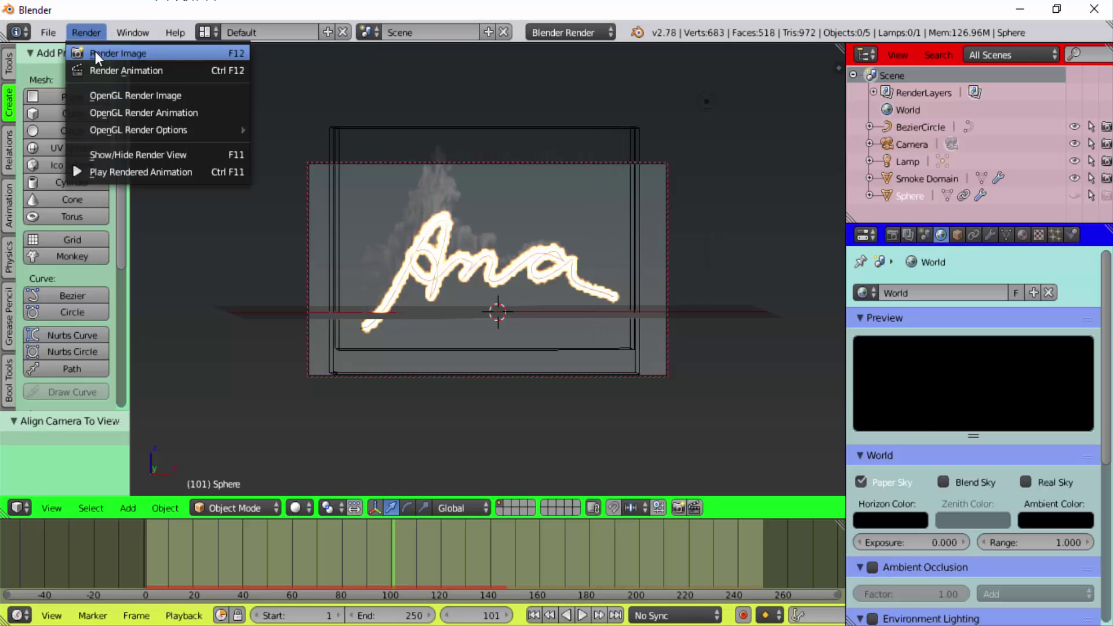
click(96, 54)
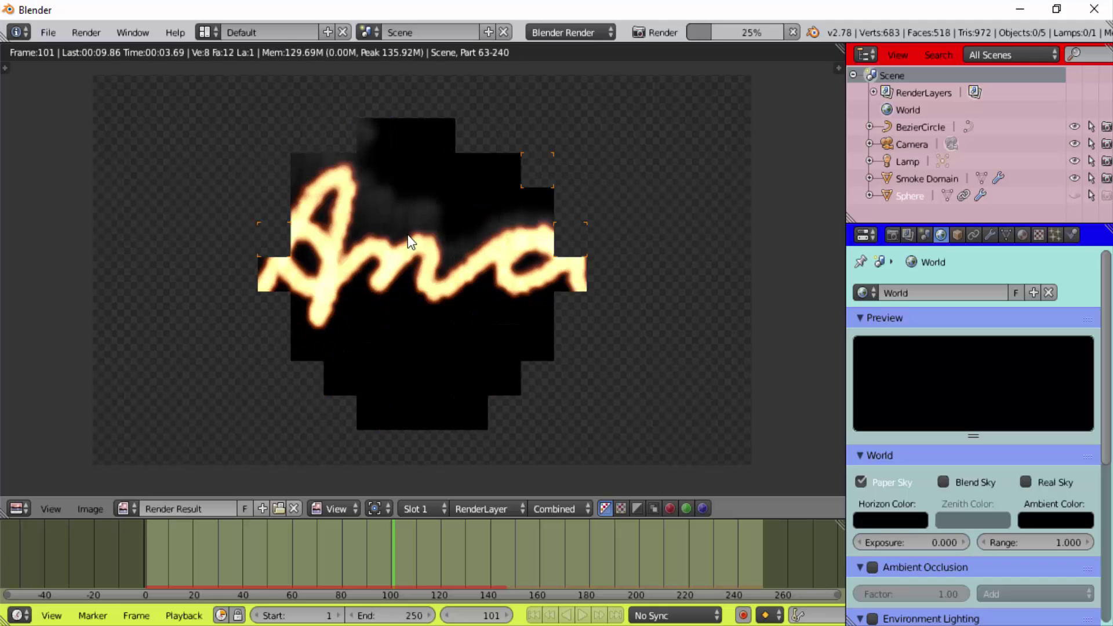
key(Escape)
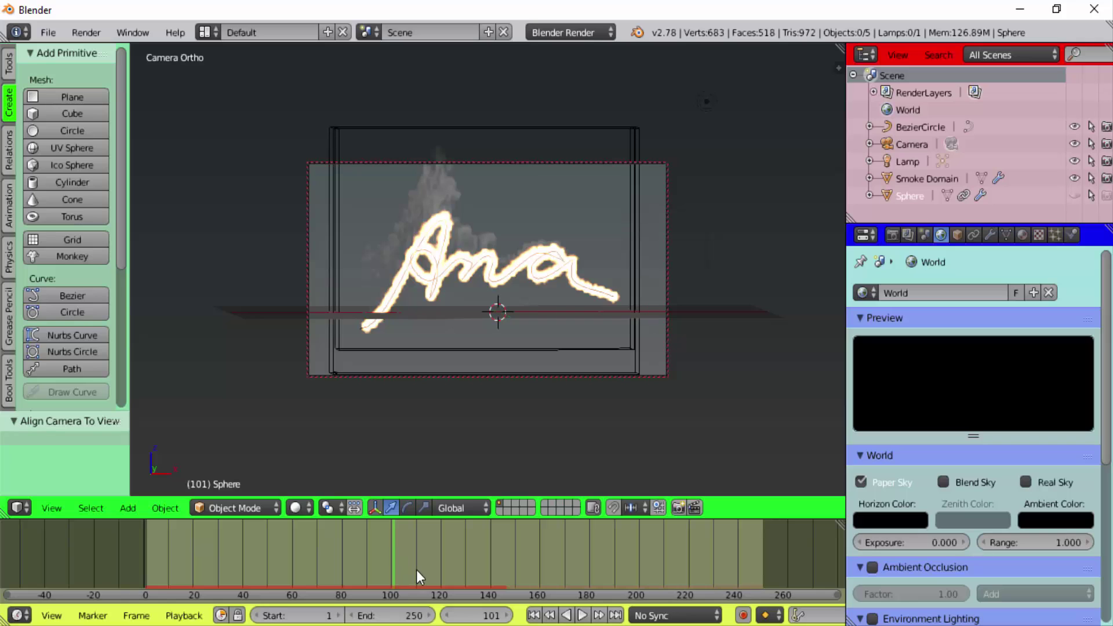
Move the playhead to frame 110 and make it the end frame of the animation
click(583, 615)
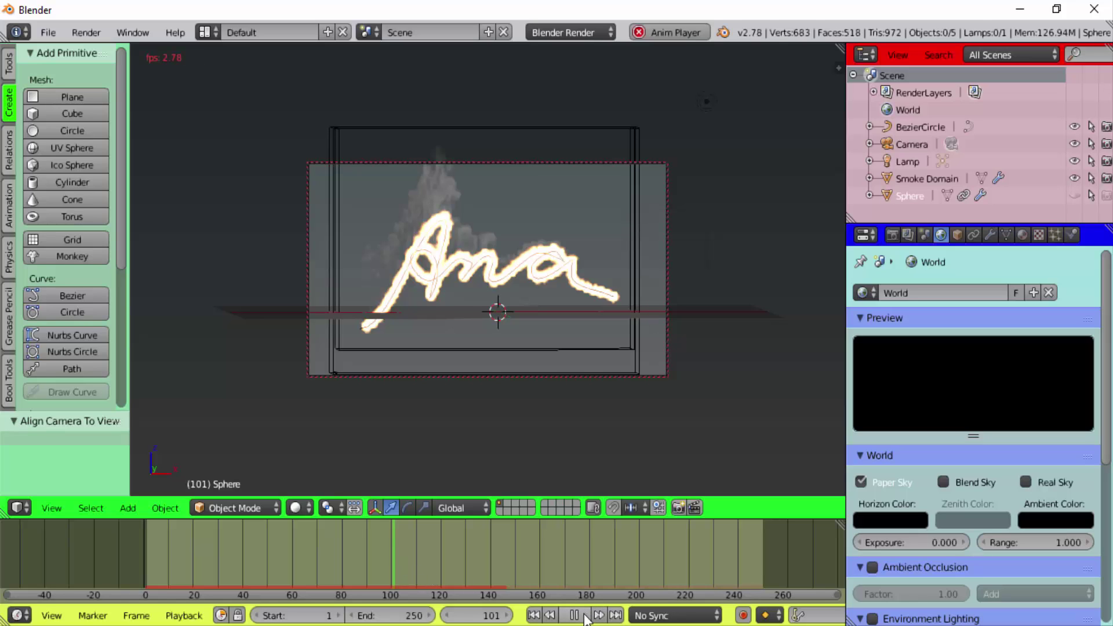
click(583, 616)
click(417, 577)
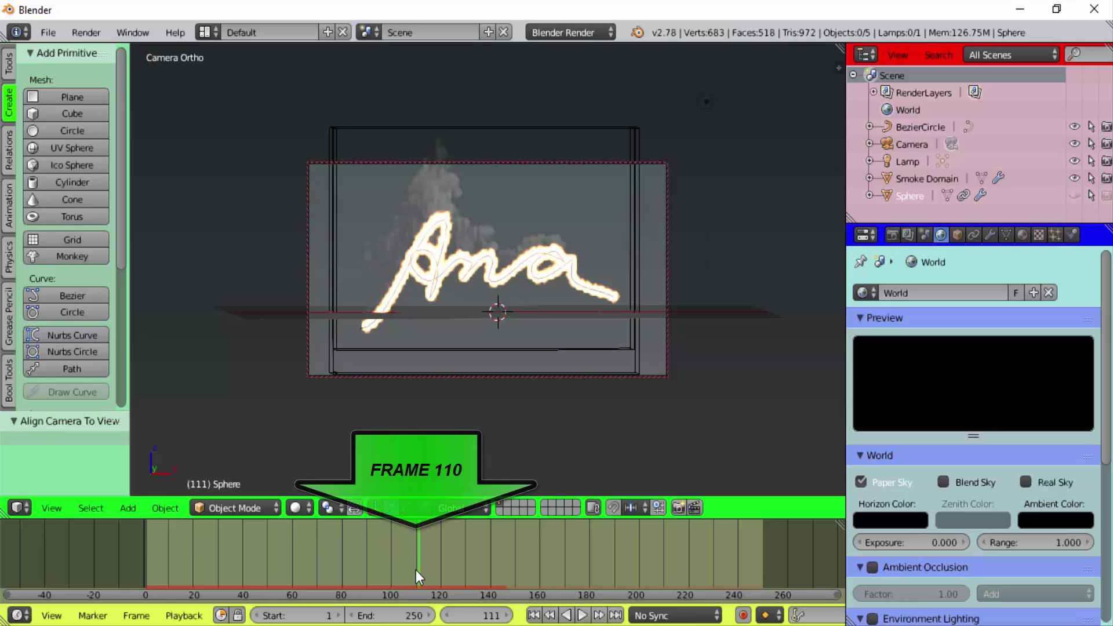
key(Left)
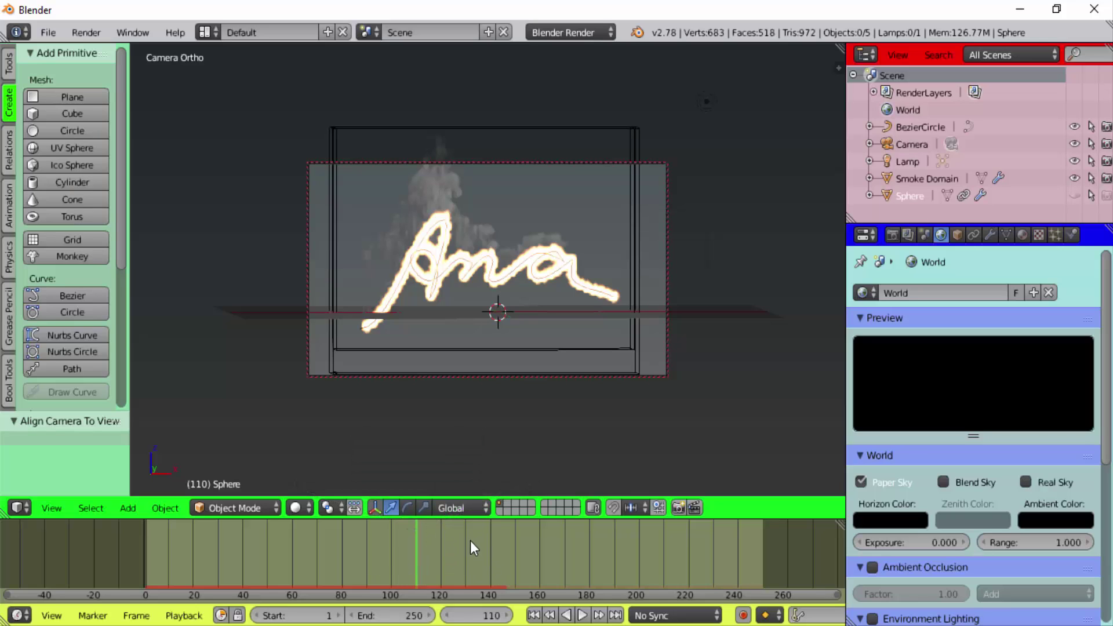
key(e)
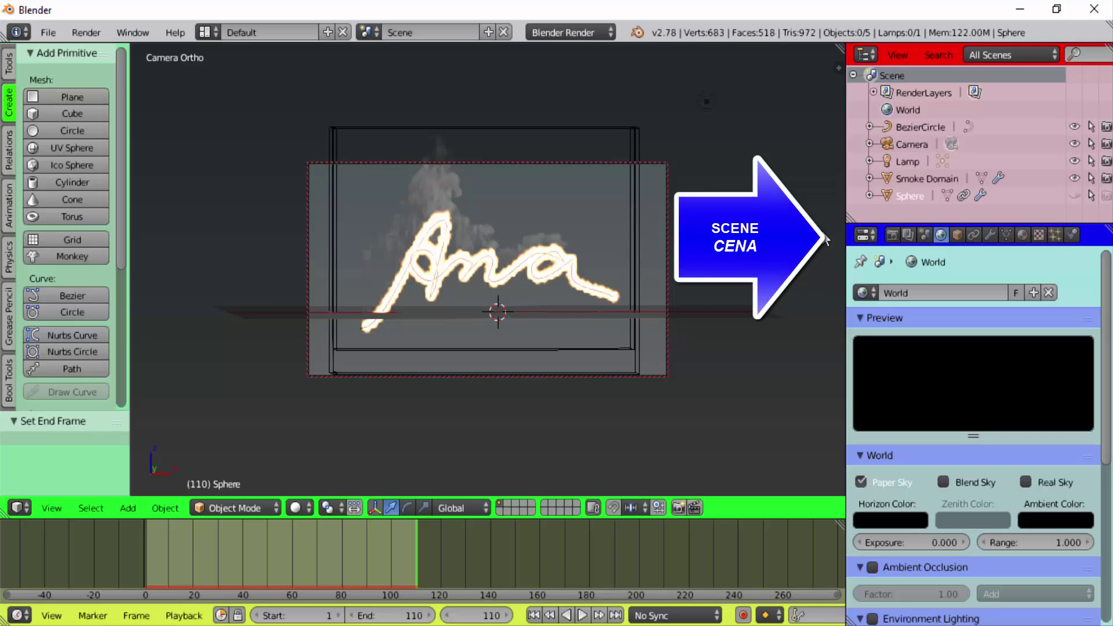
Apply the HDTV 720p render preset to the scene's dimensions
click(893, 235)
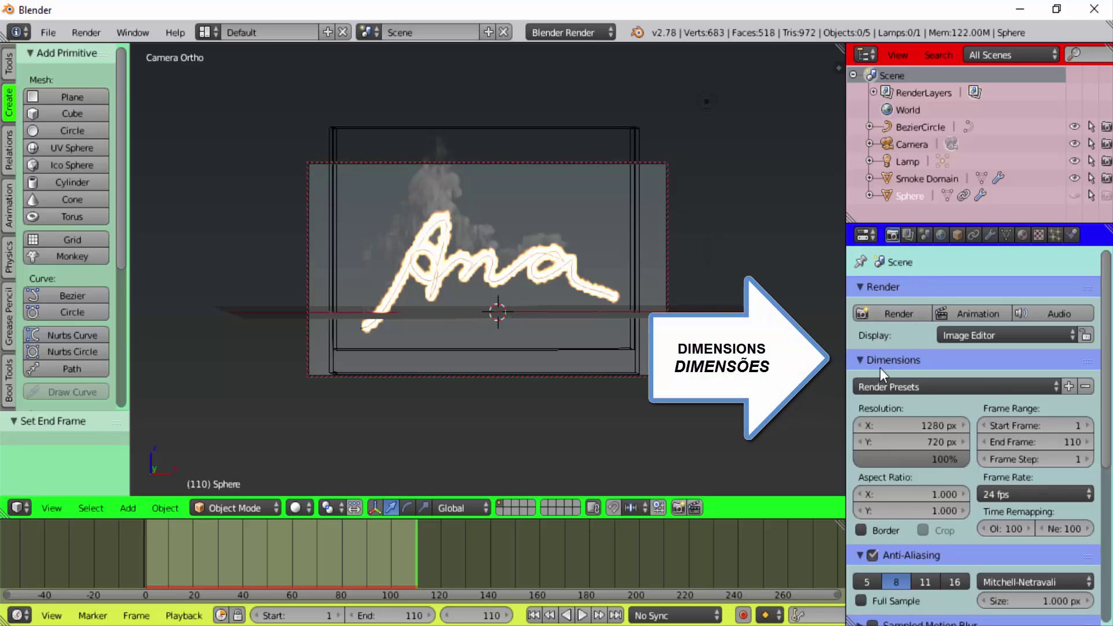
click(1044, 386)
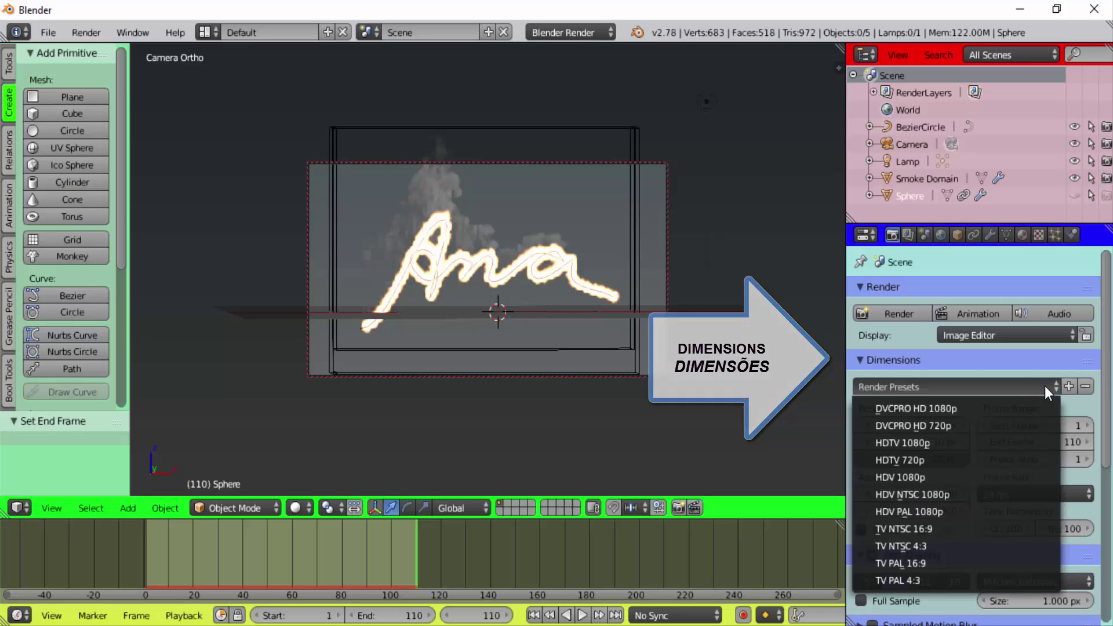
click(922, 459)
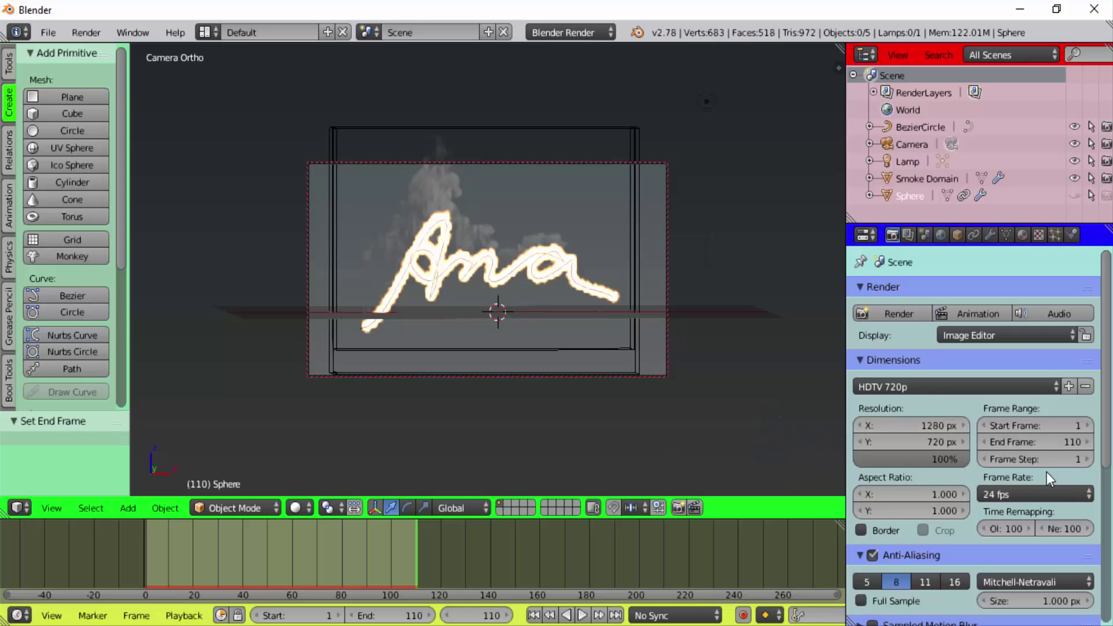
Set the render output to a file named efeito texto in the folder C:\tmp\
drag(1106, 385, 1109, 560)
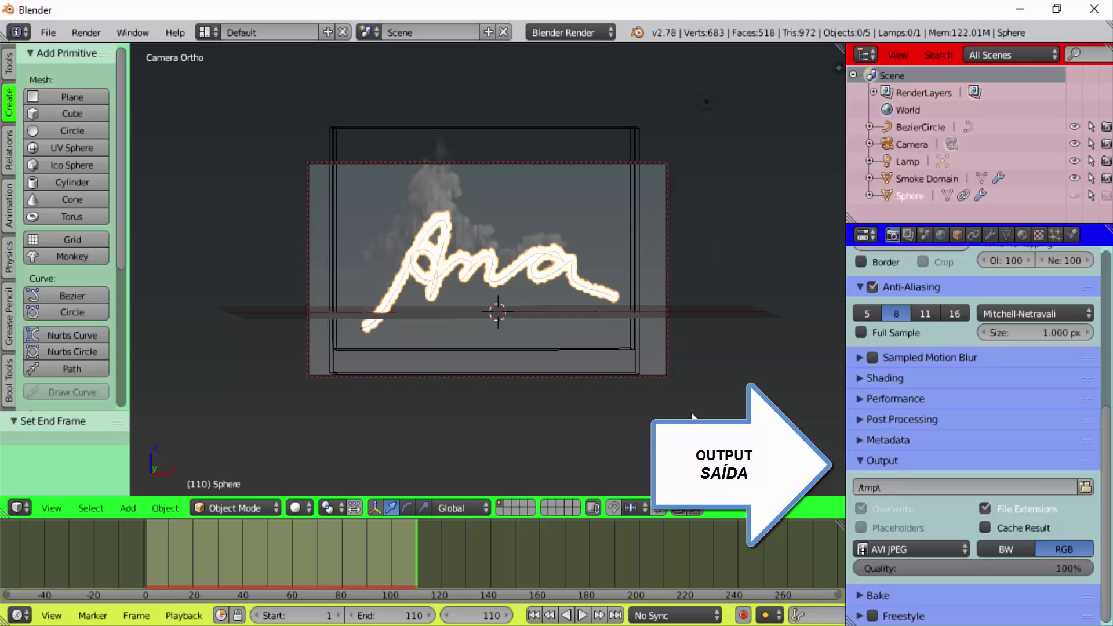
click(896, 488)
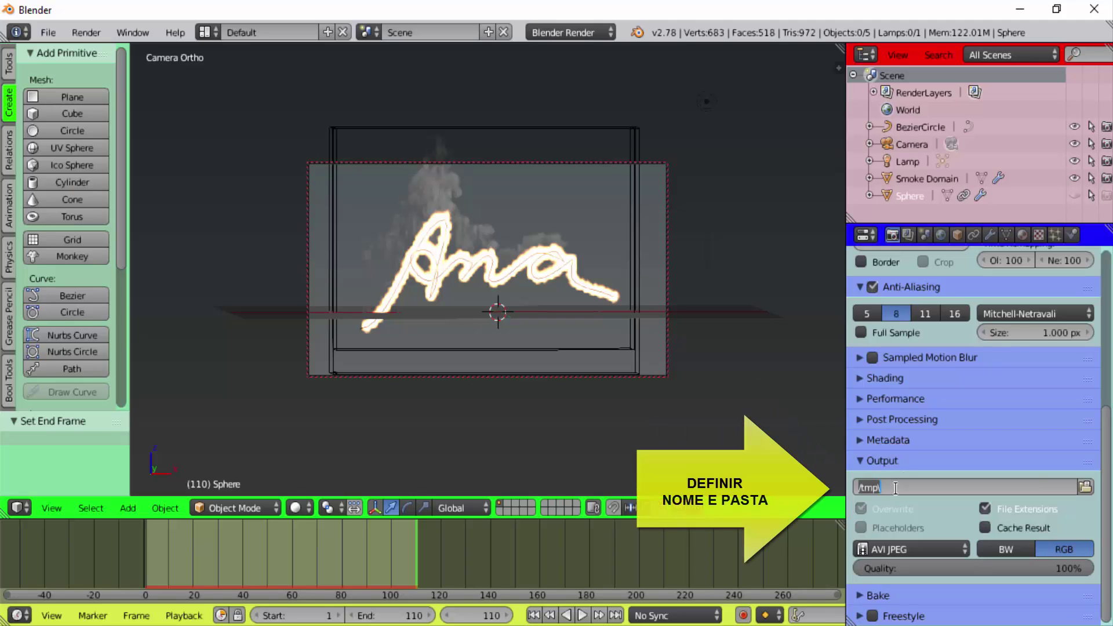
click(895, 488)
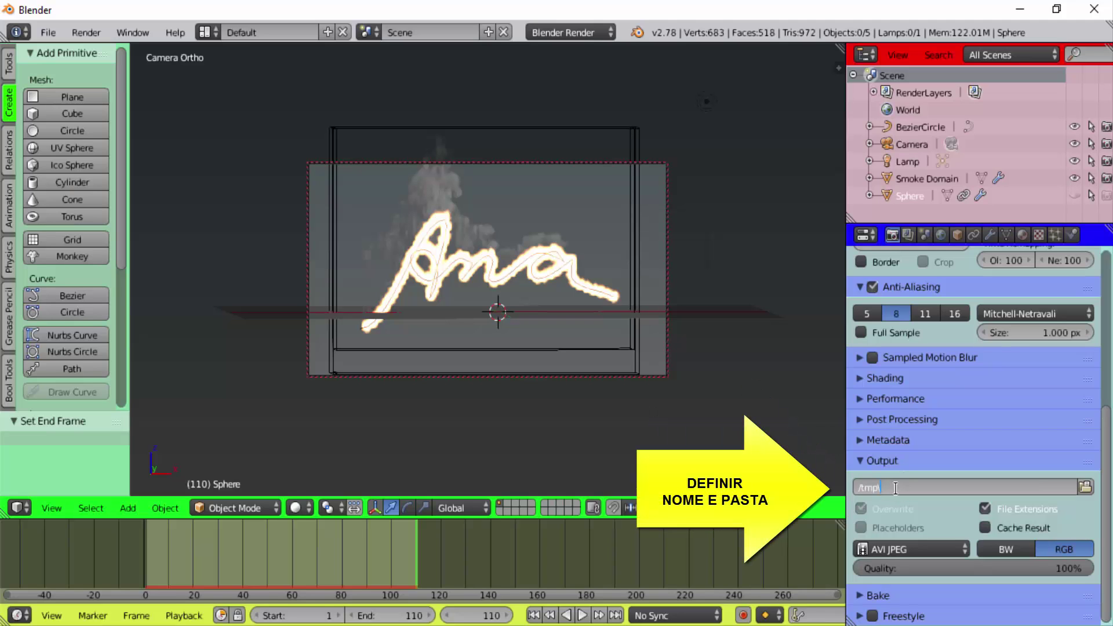
text(efeito texto)
key(Return)
click(1085, 487)
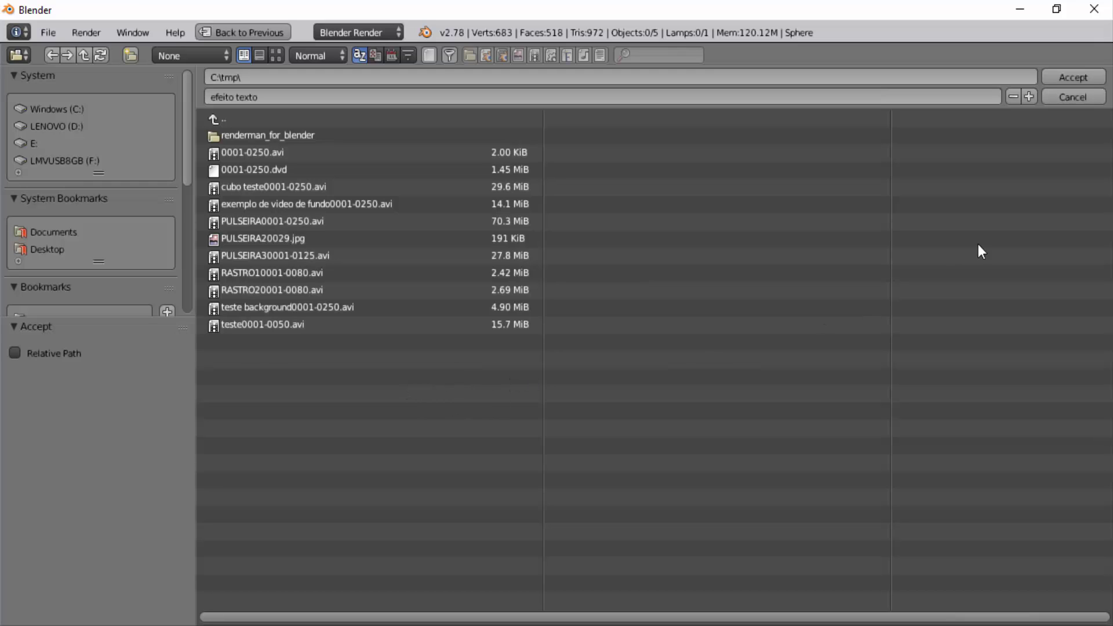
click(1067, 79)
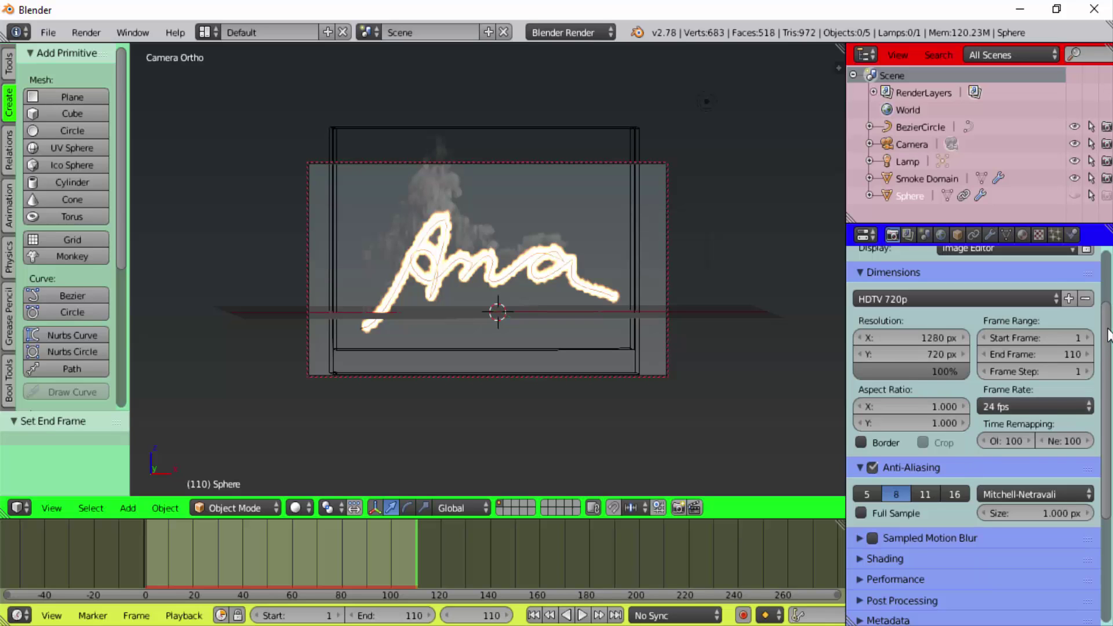
Choose AVI JPEG as the movie format for the render output
drag(1109, 335, 1103, 489)
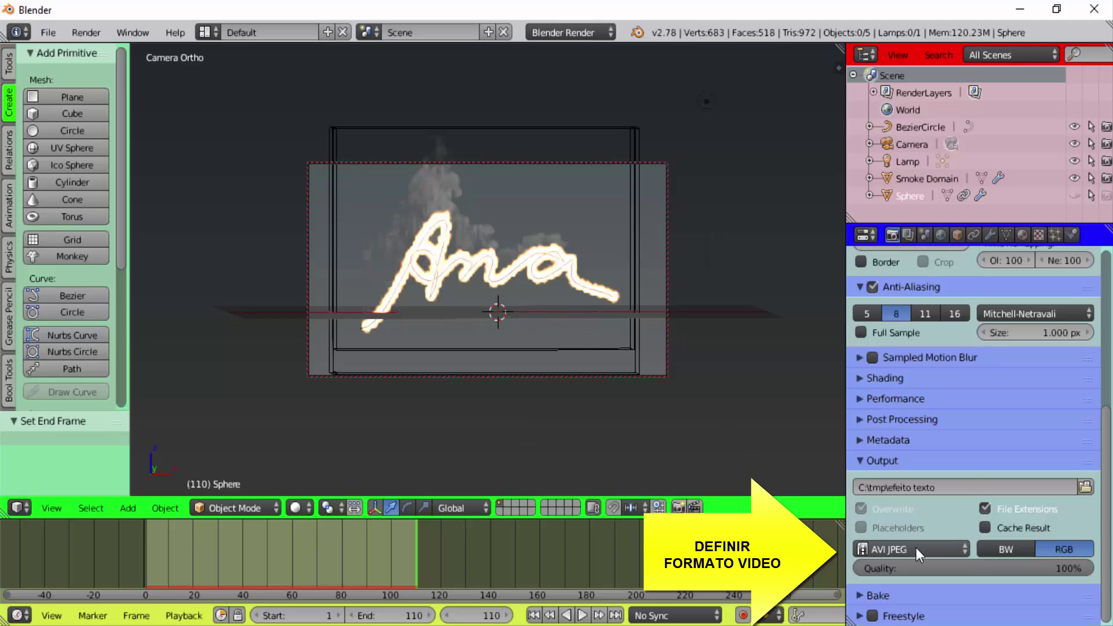
click(962, 548)
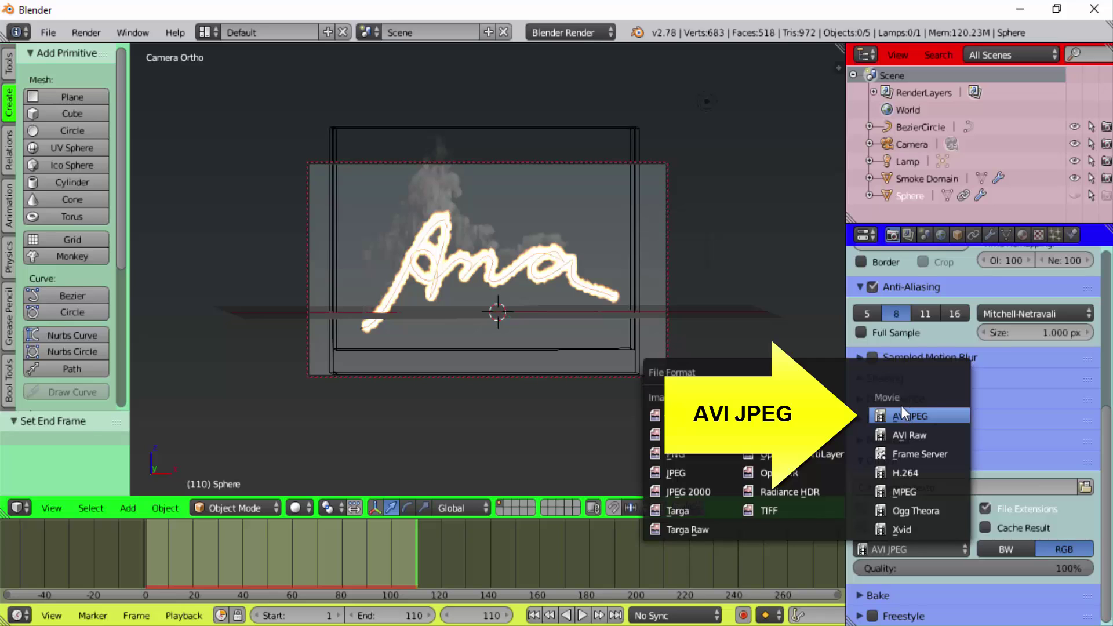
click(912, 415)
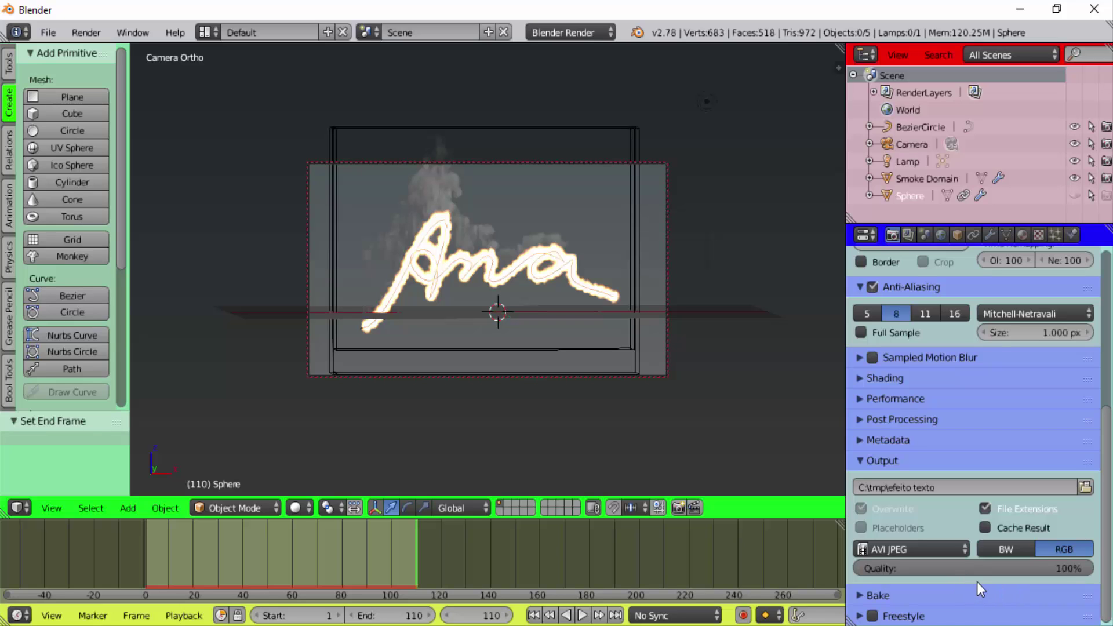
Render the full animation from frame 1 to 110 and play back the rendered video
scroll(963, 284, up, 10)
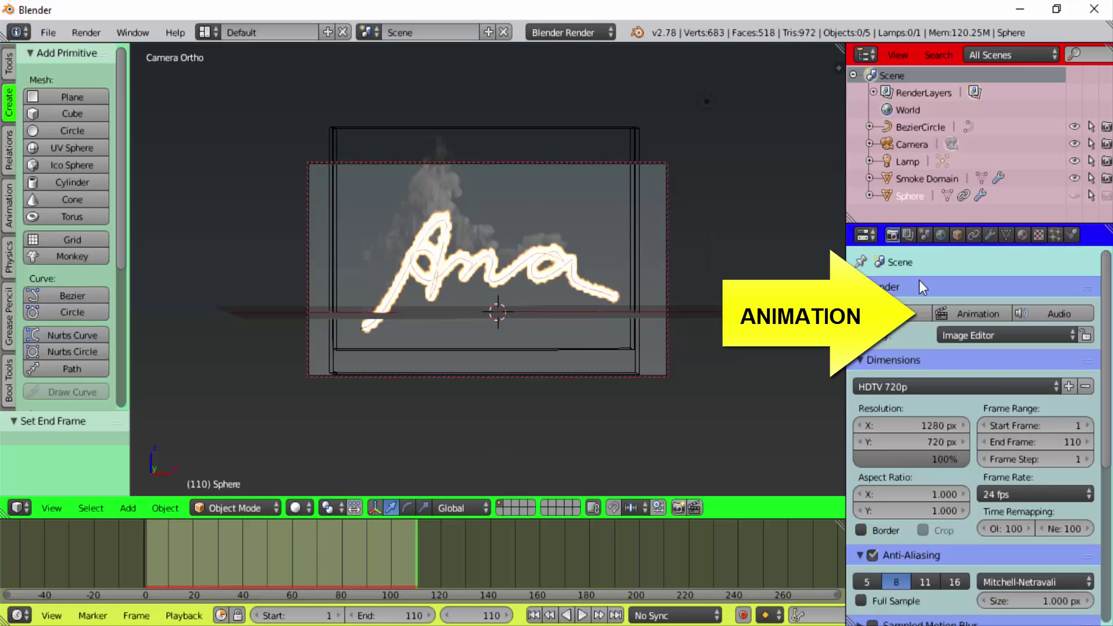
click(980, 315)
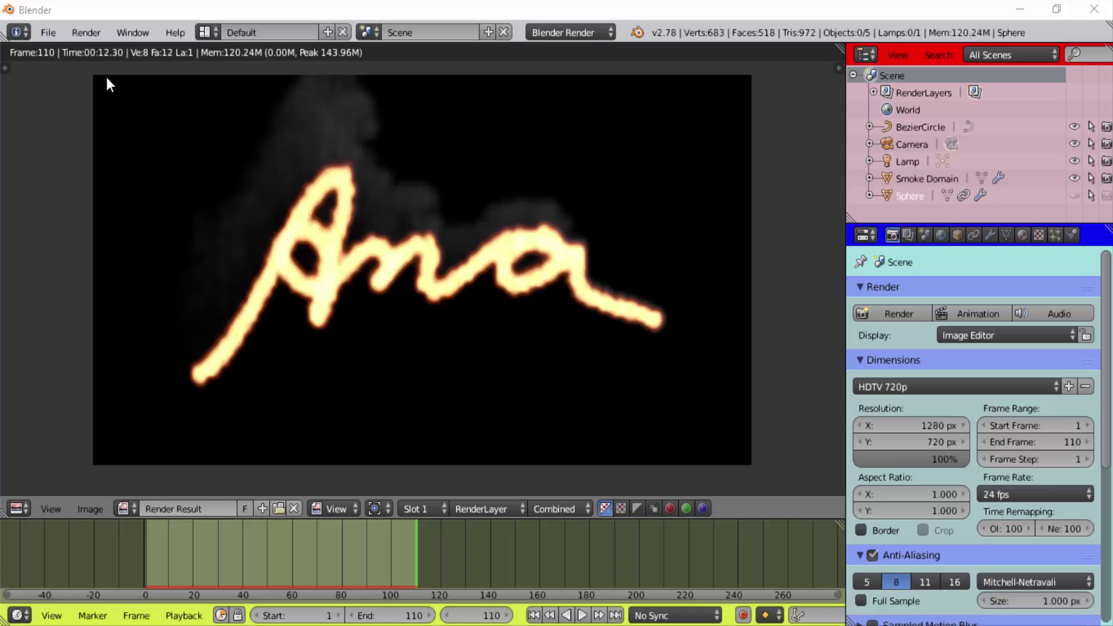
click(92, 35)
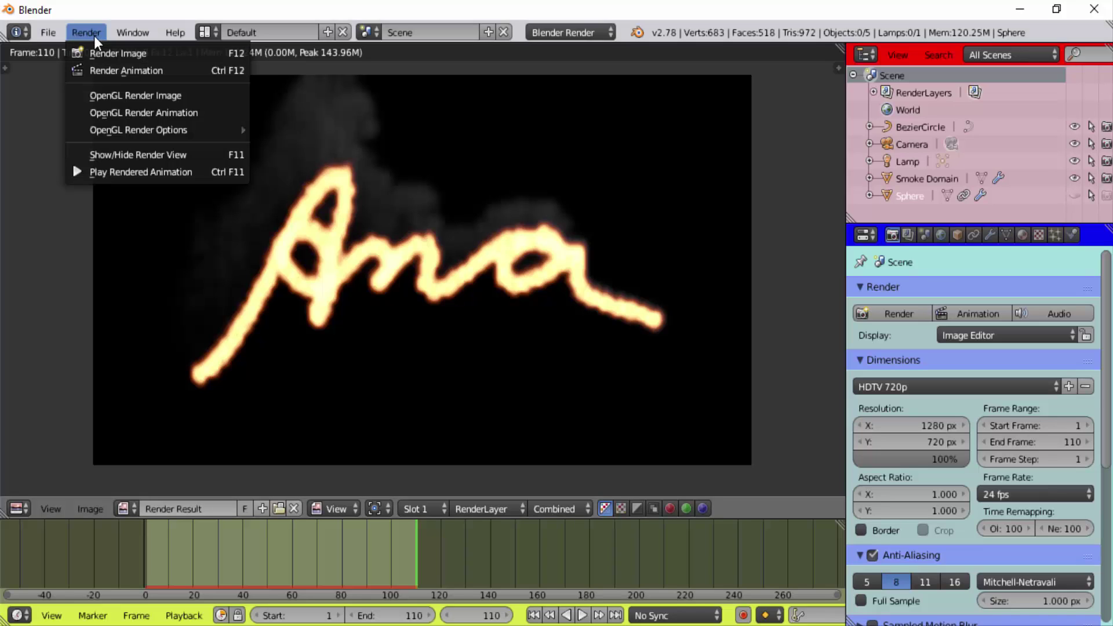
click(161, 172)
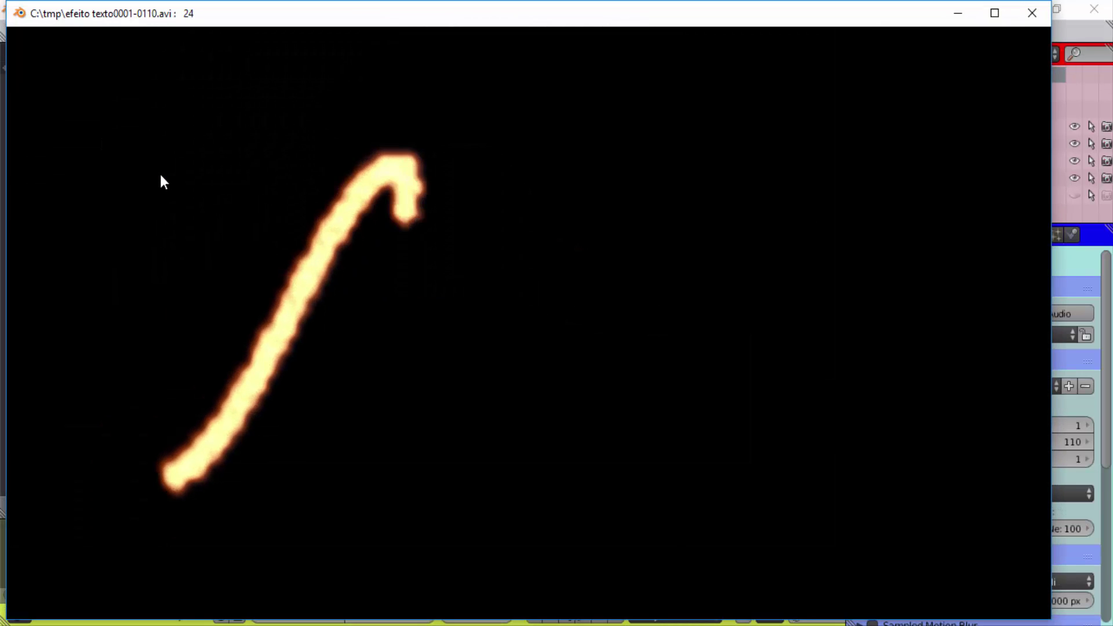